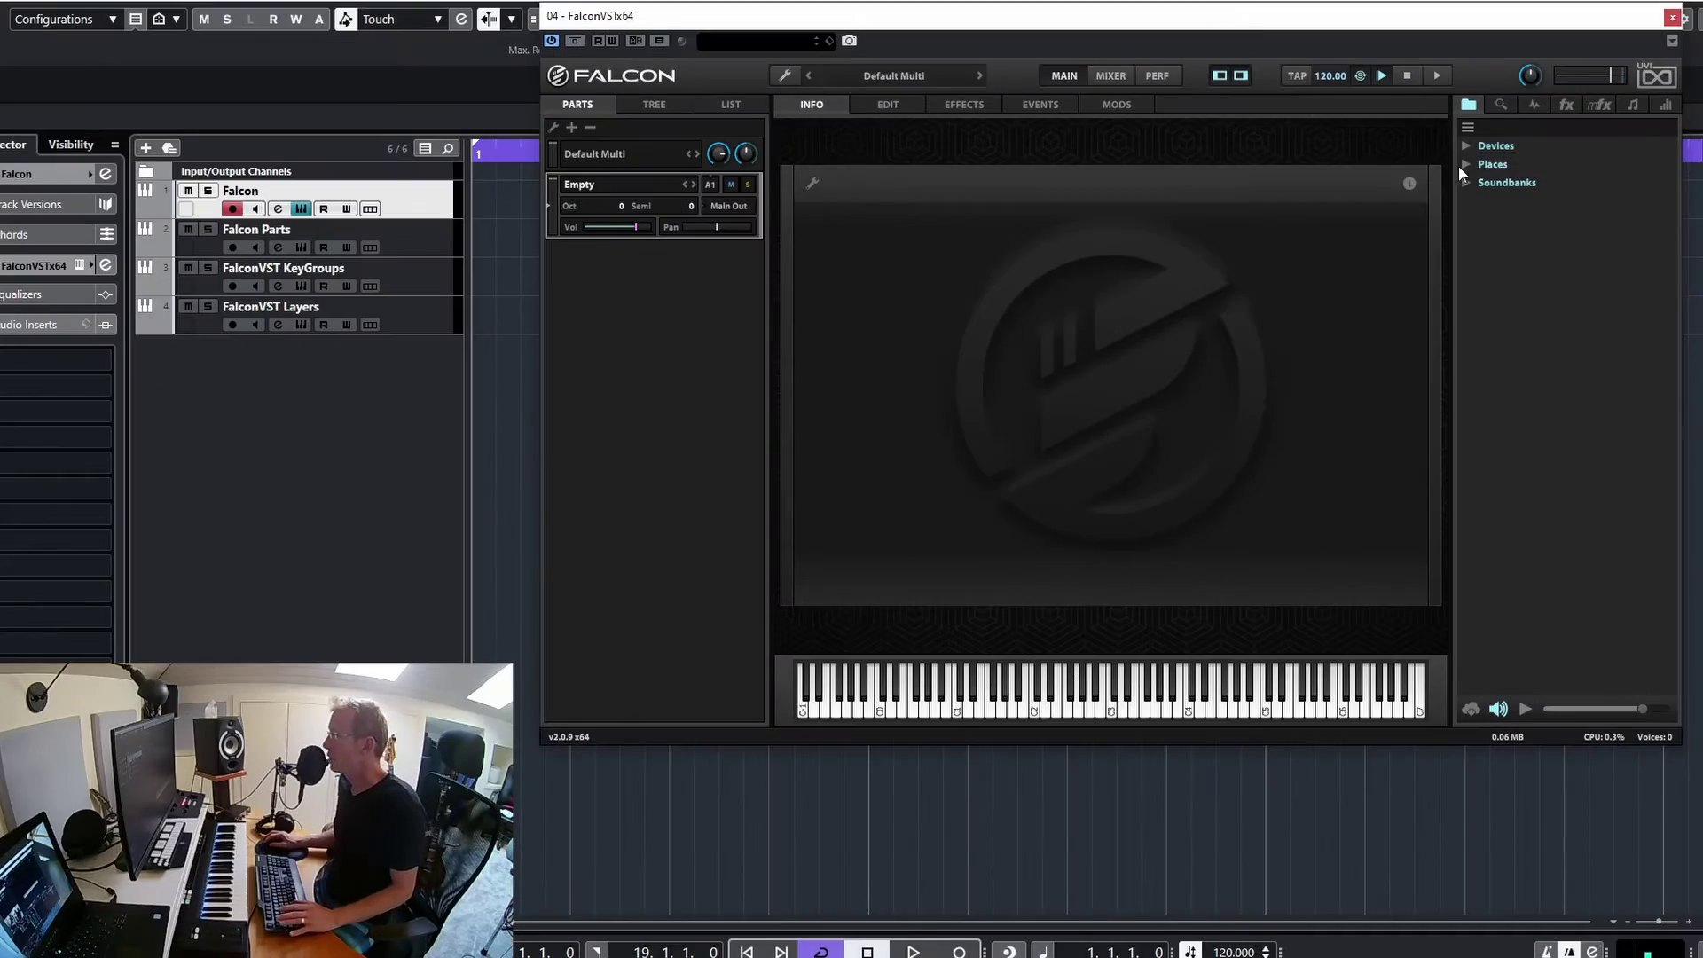
Step: Load the ARP Voyage preset from Soundbanks > Falcon Factory > Arpeggiated into the first part
left_click(1466, 183)
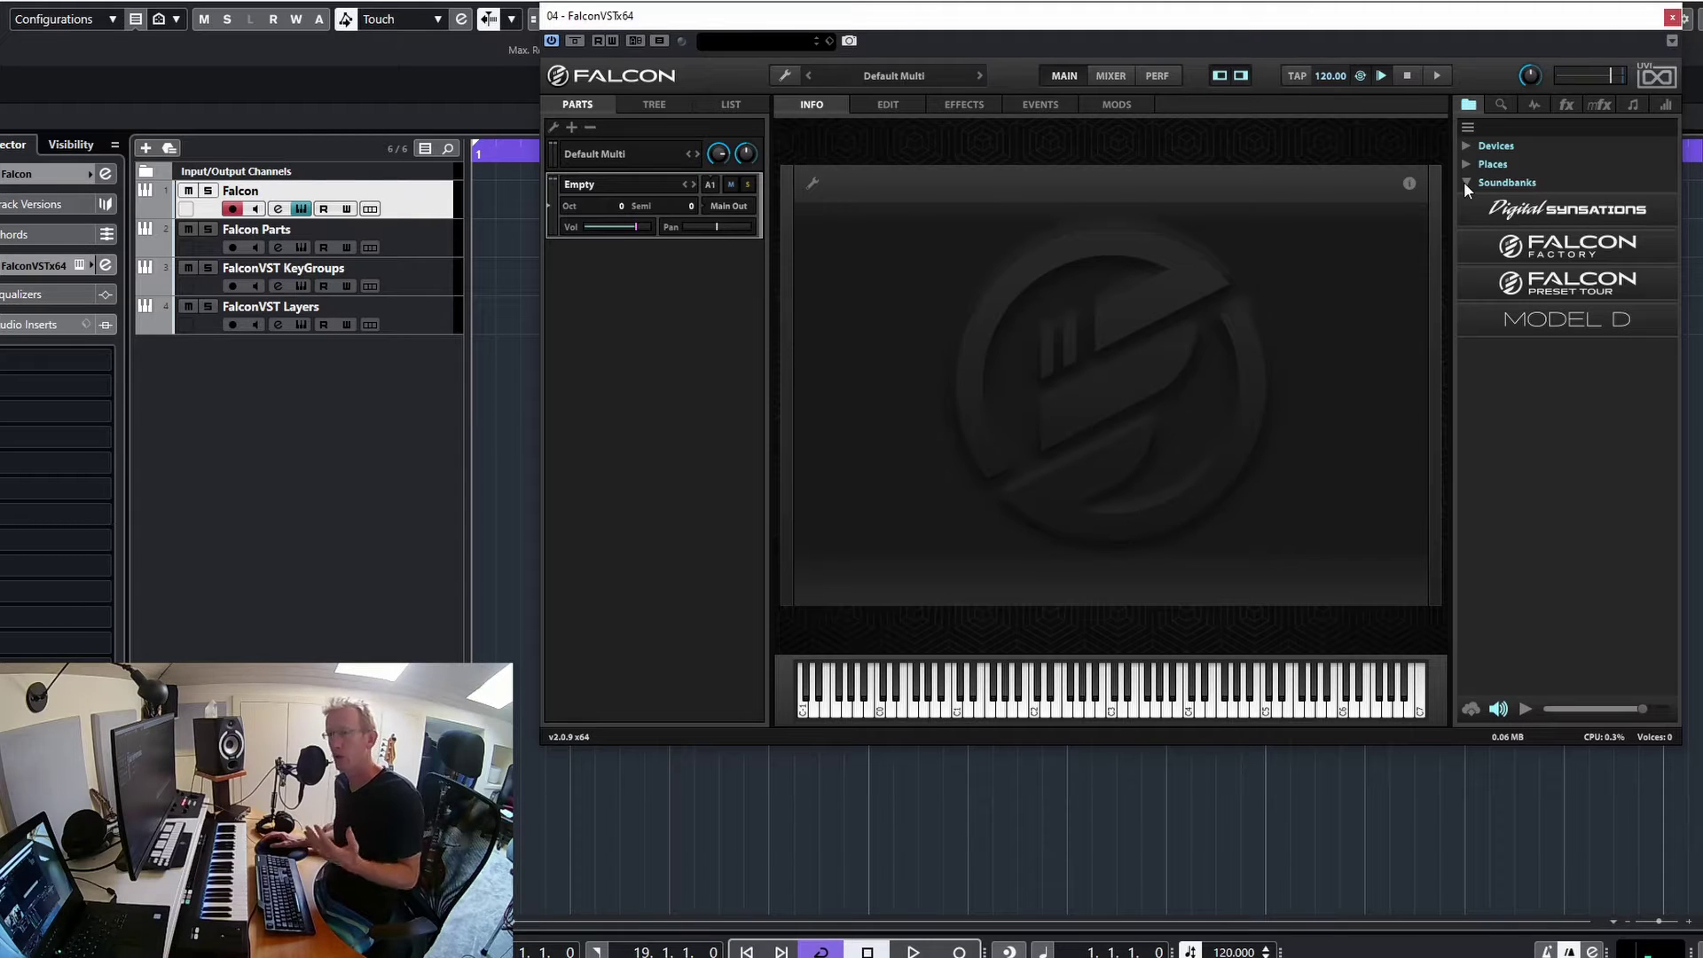
left_click(1545, 247)
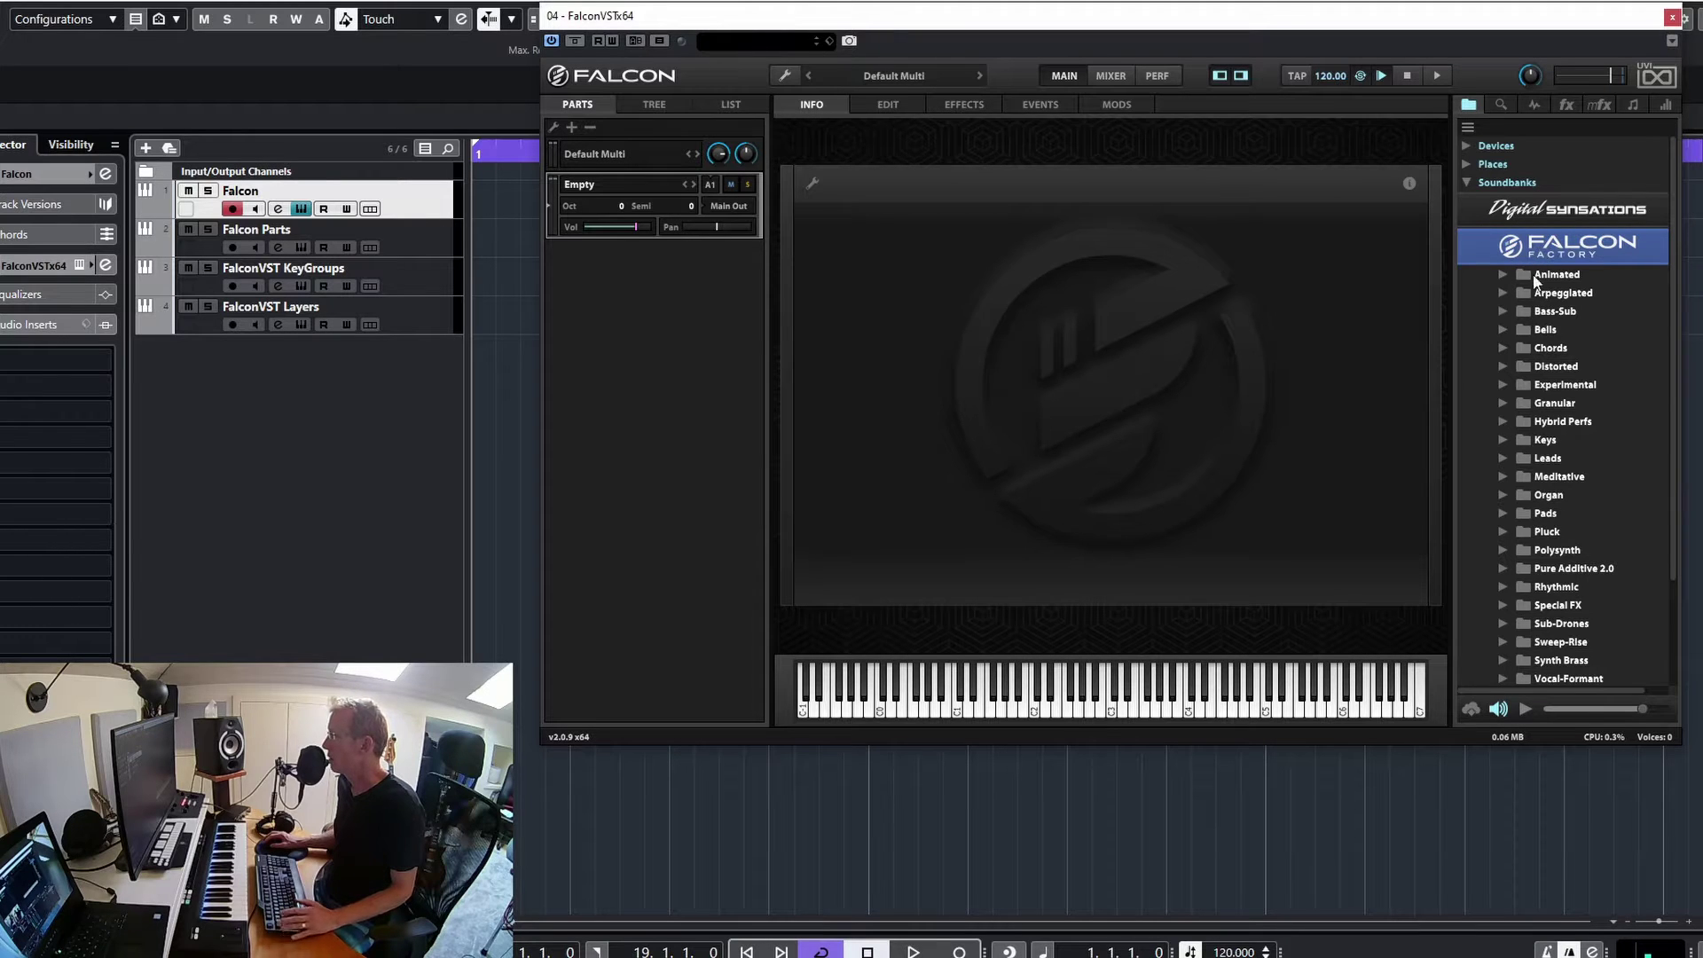
left_click(1505, 291)
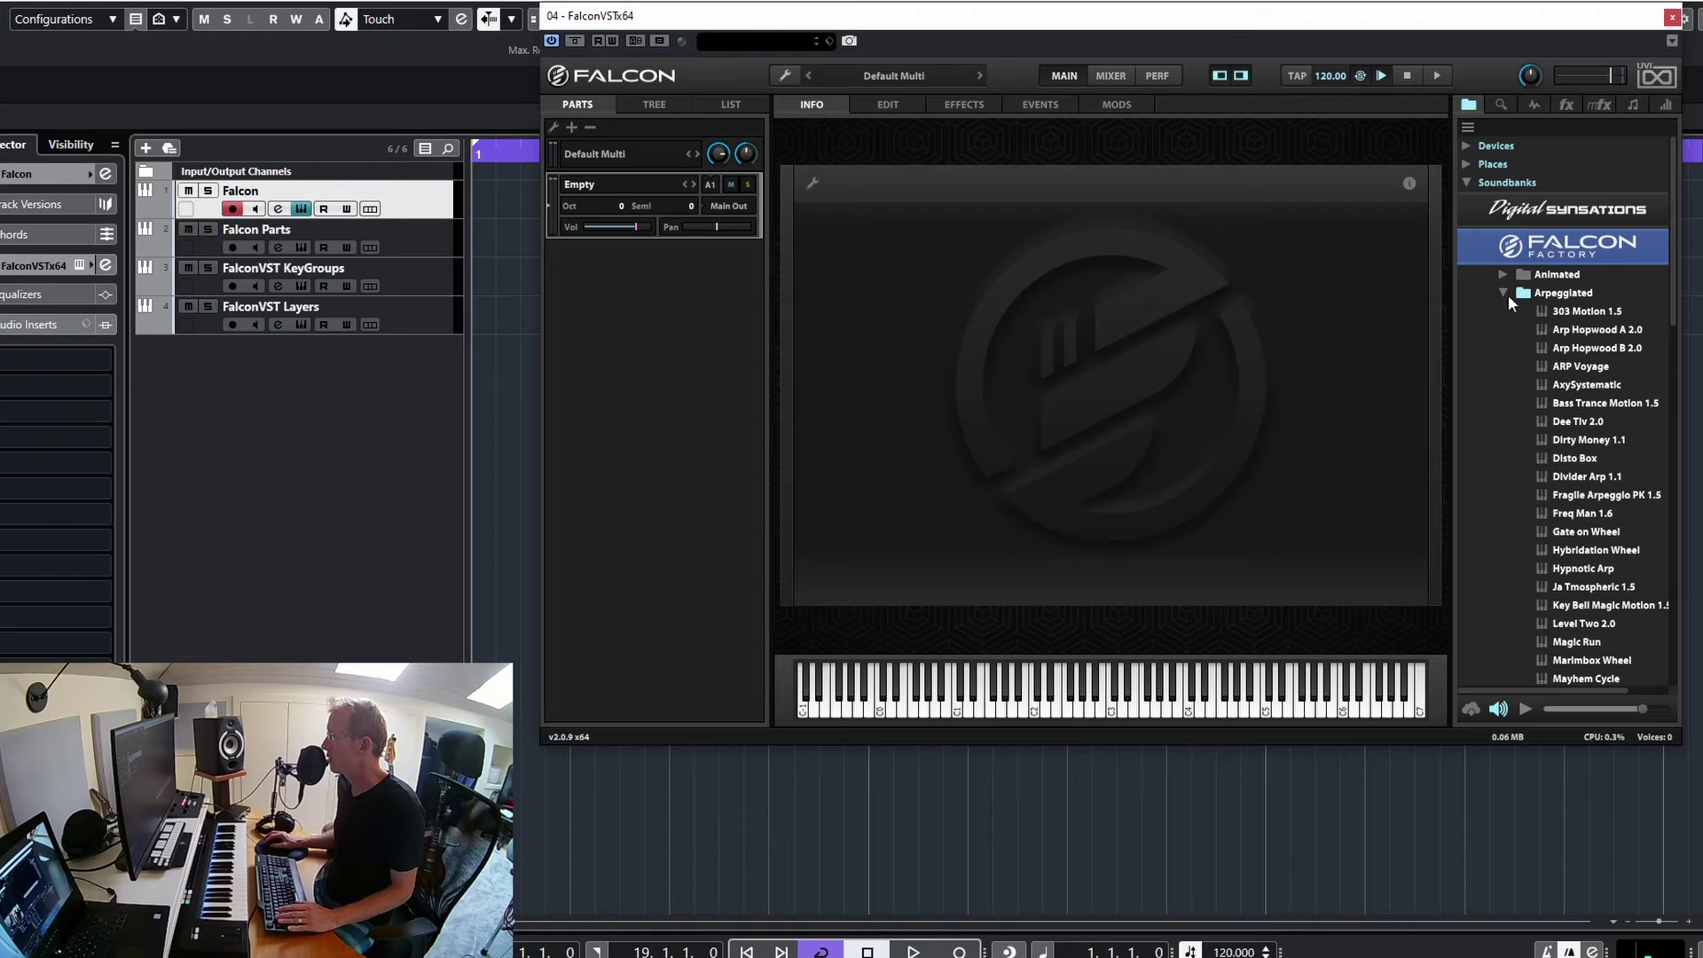
left_click(1588, 368)
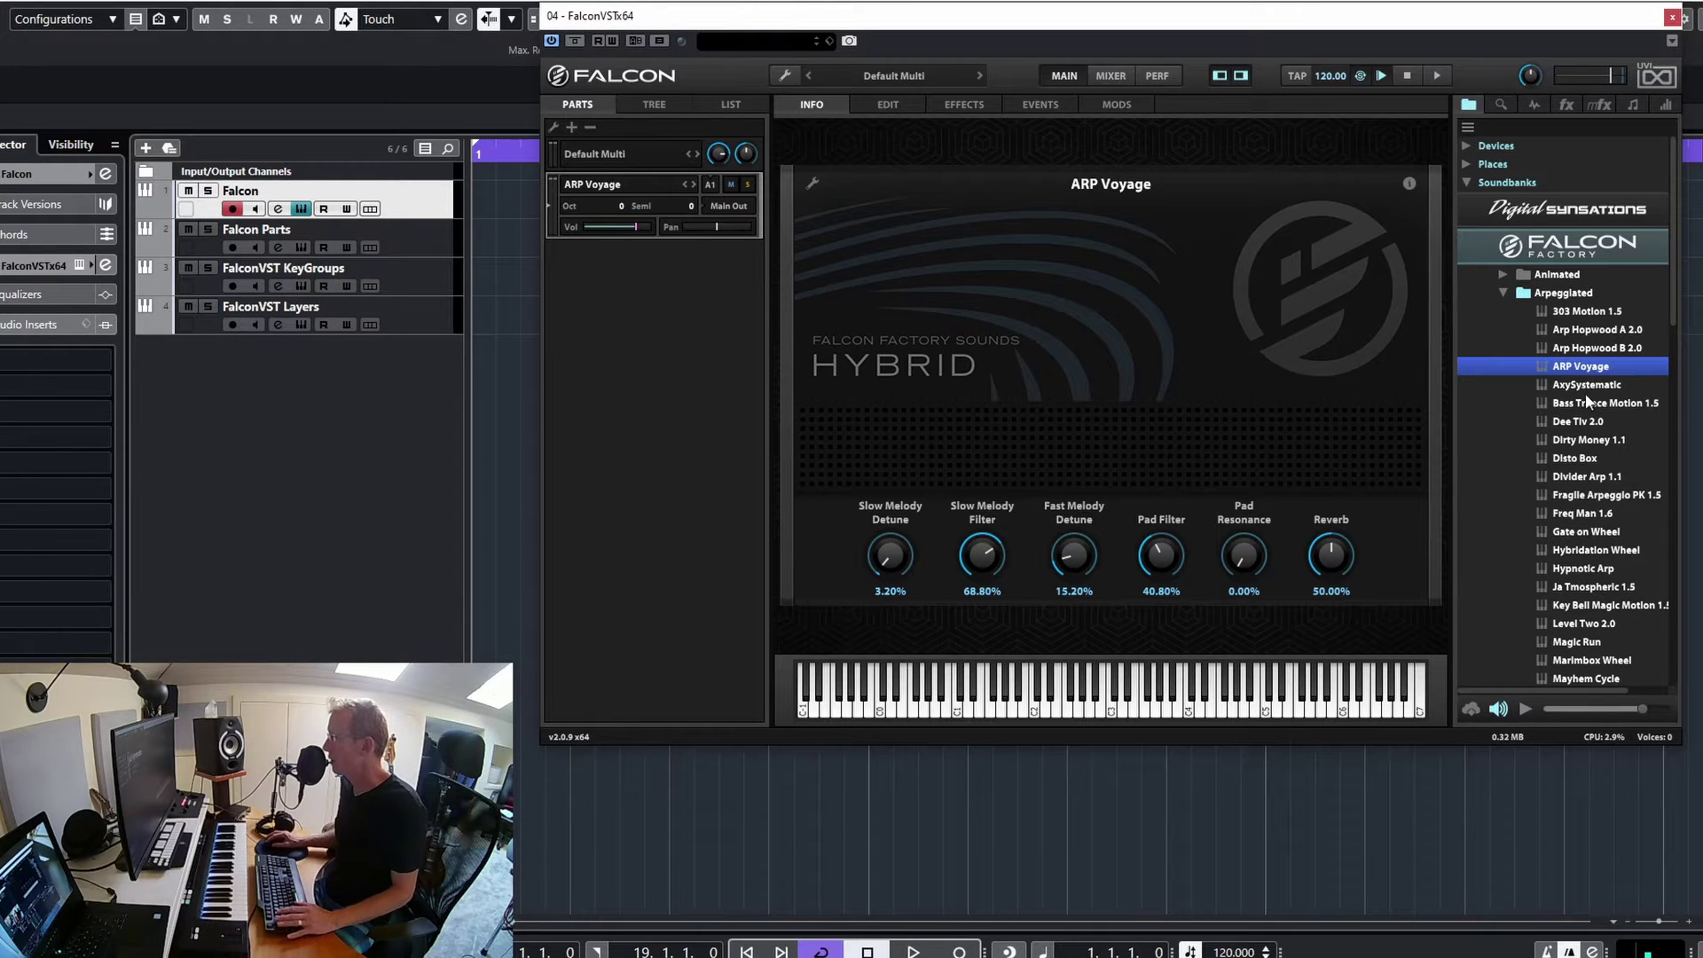
Step: Drag the Bass Trance Motion 1.5 preset into the Parts list to create a second part on A2
left_click(1586, 405)
left_click_drag(1585, 413, 647, 349)
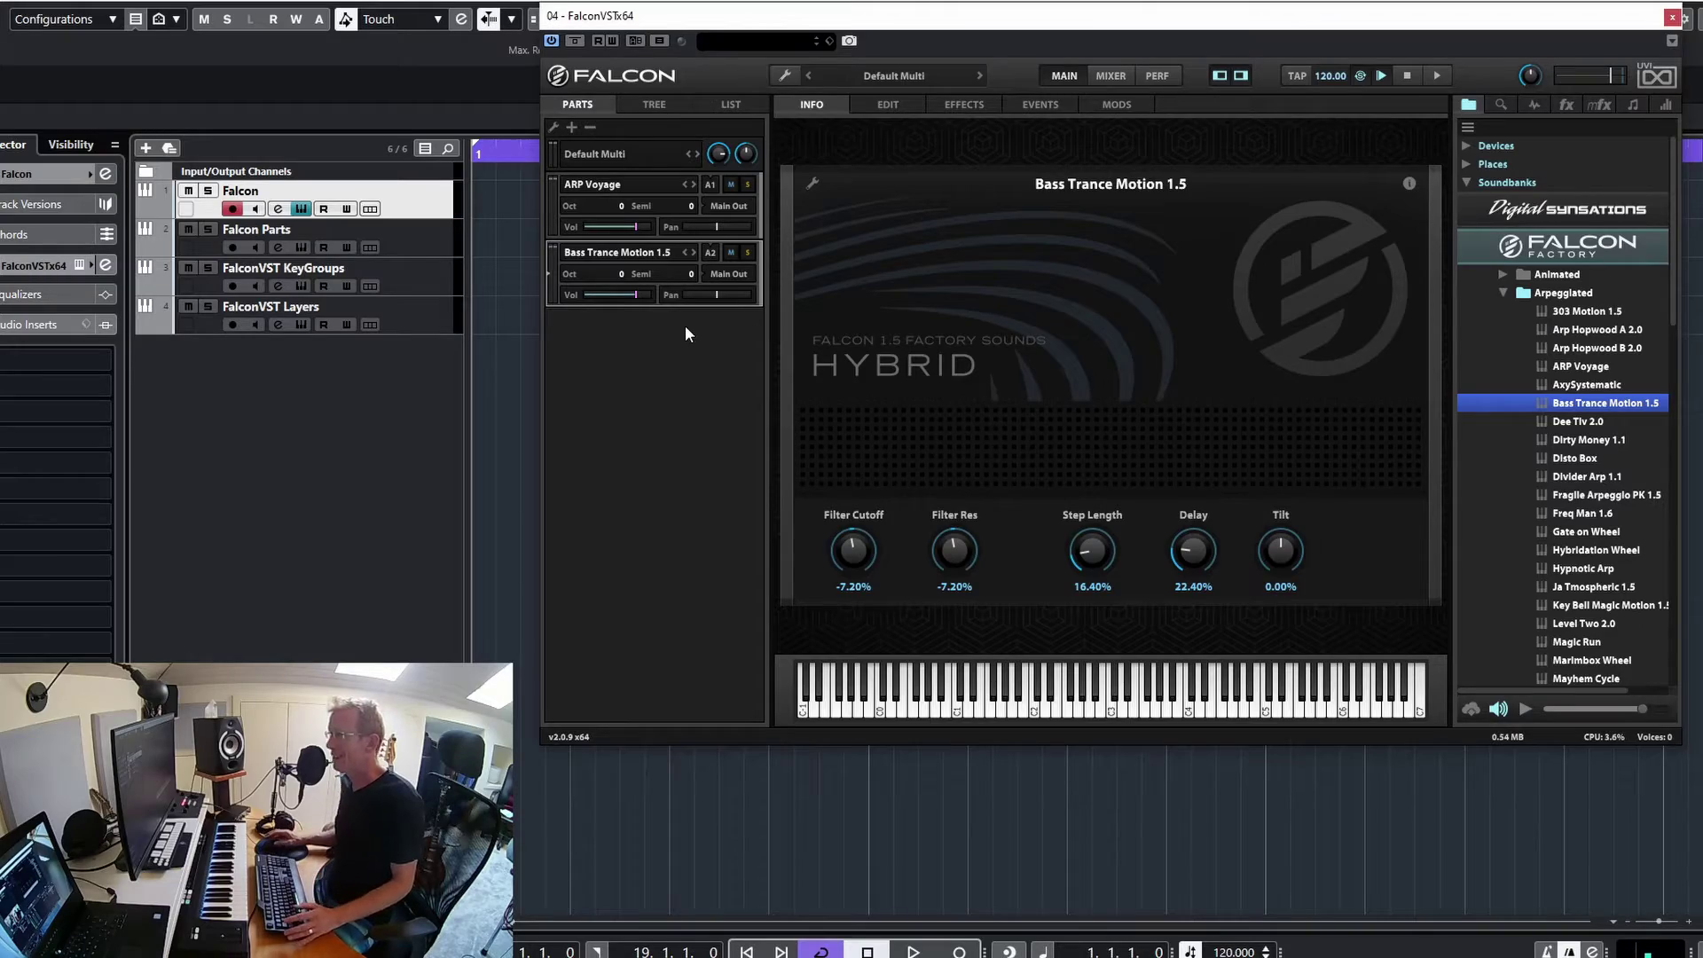
mouse_move(710, 296)
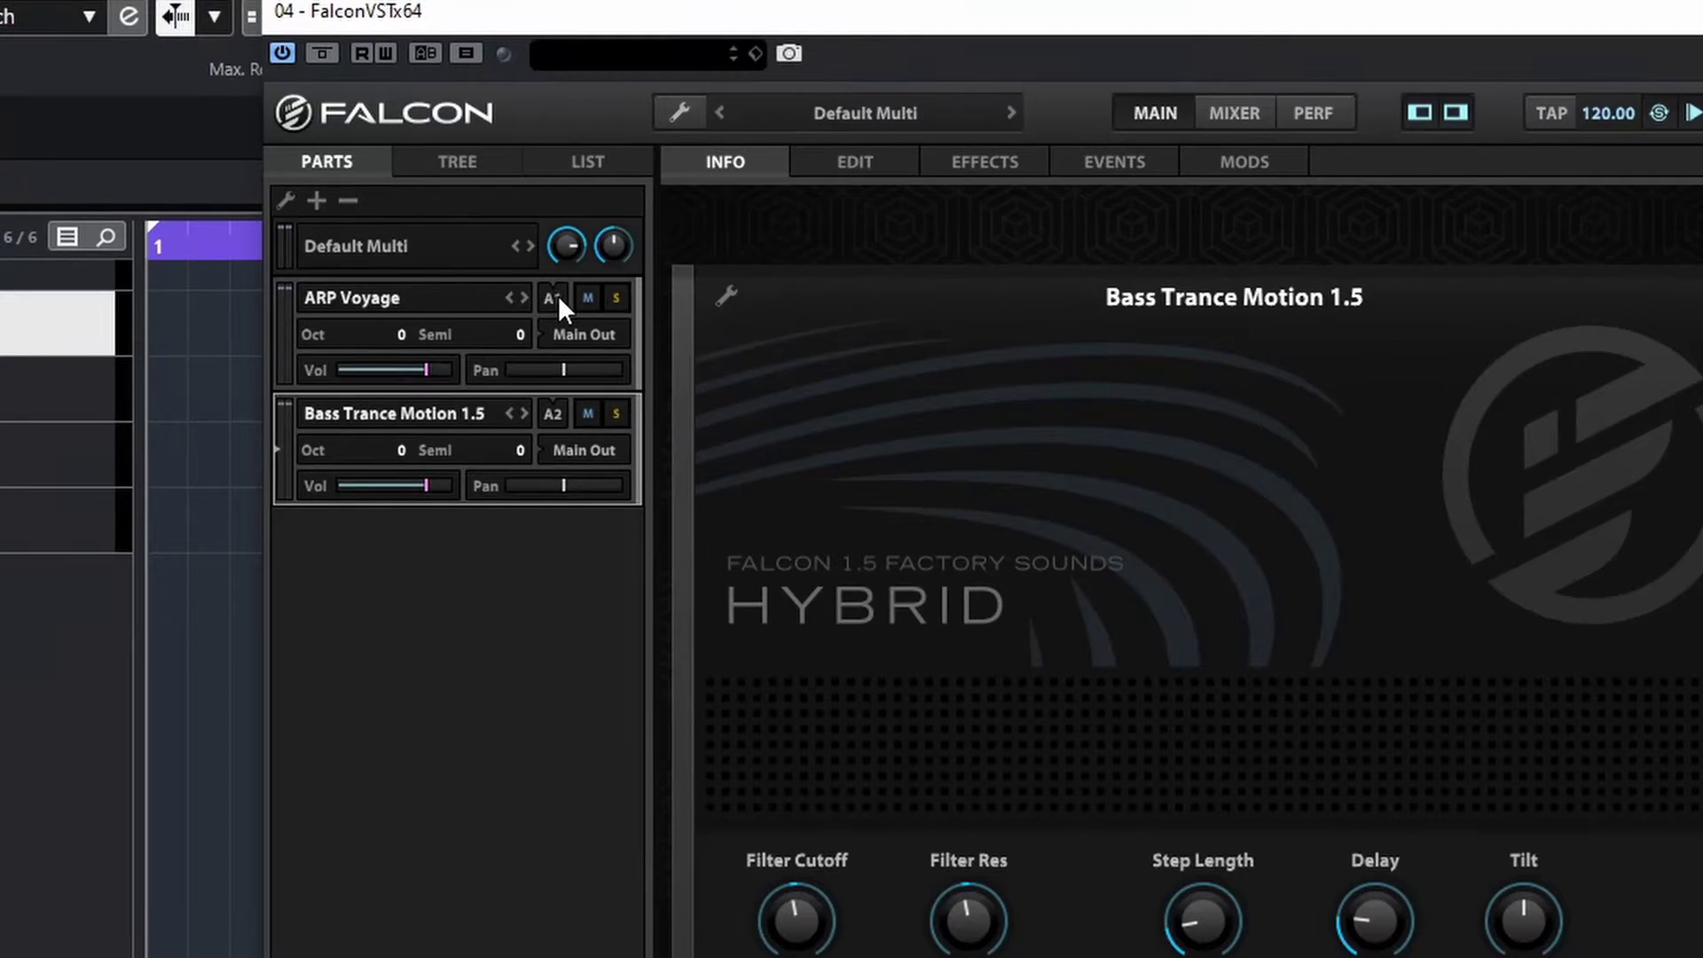
Step: Move the Bass Trance Motion 1.5 part from MIDI channel A2 to A1, matching ARP Voyage
left_click(578, 281)
left_click(578, 282)
left_click(555, 414)
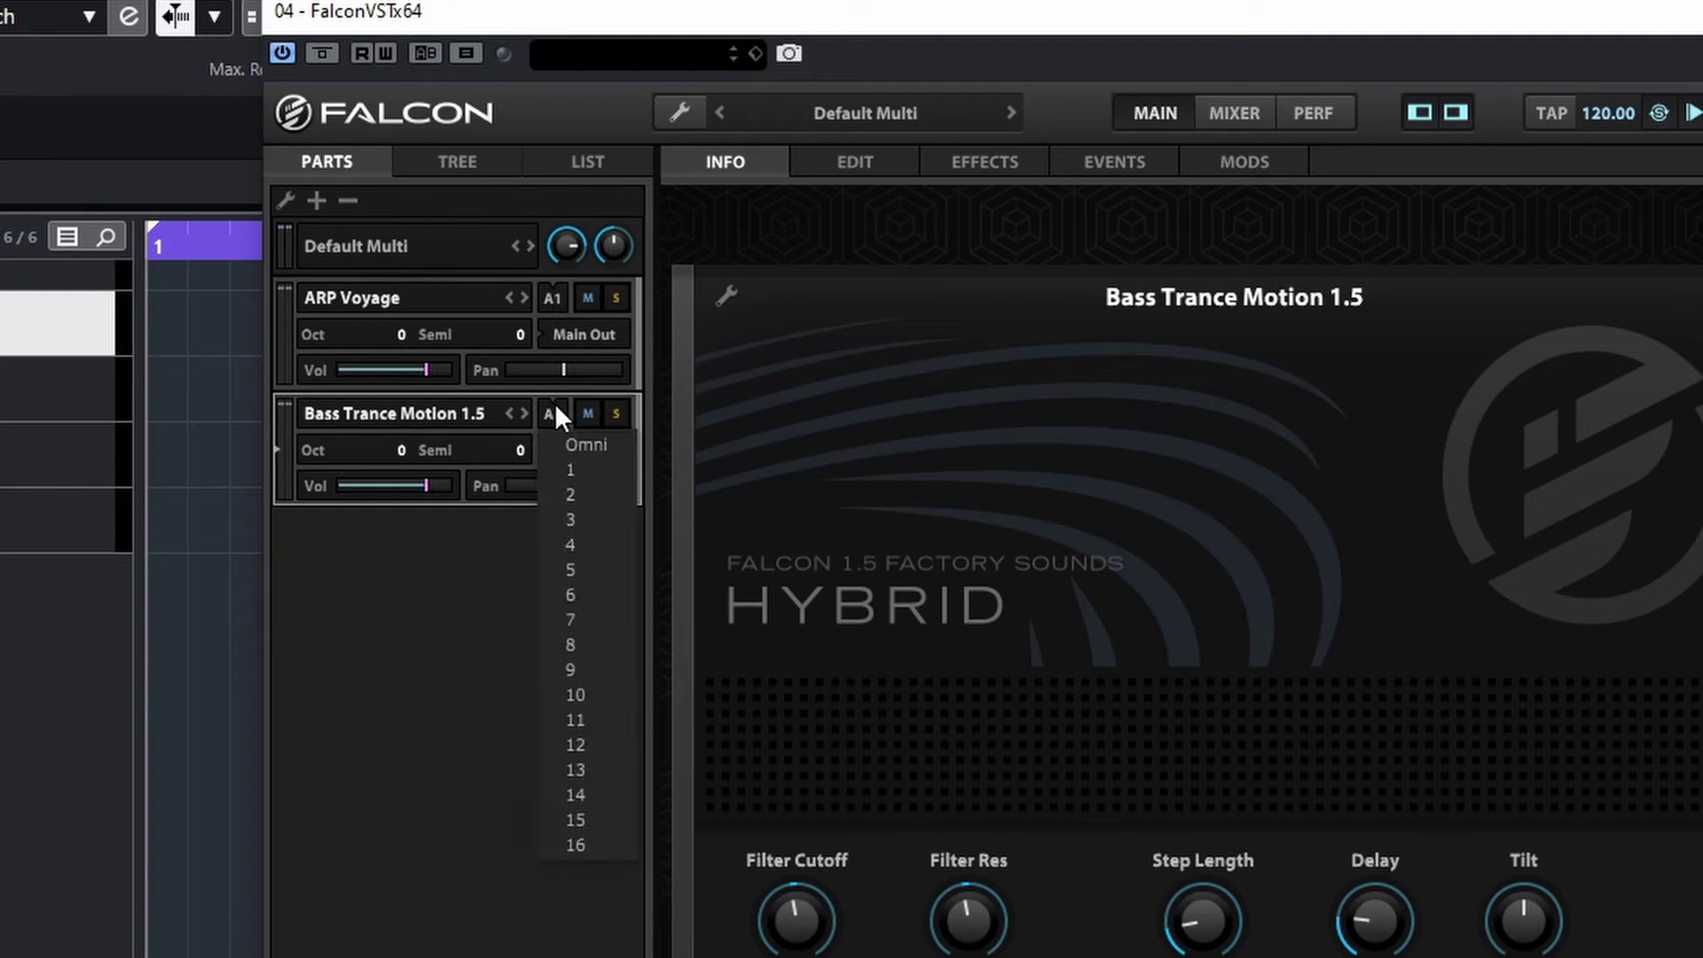
left_click(574, 469)
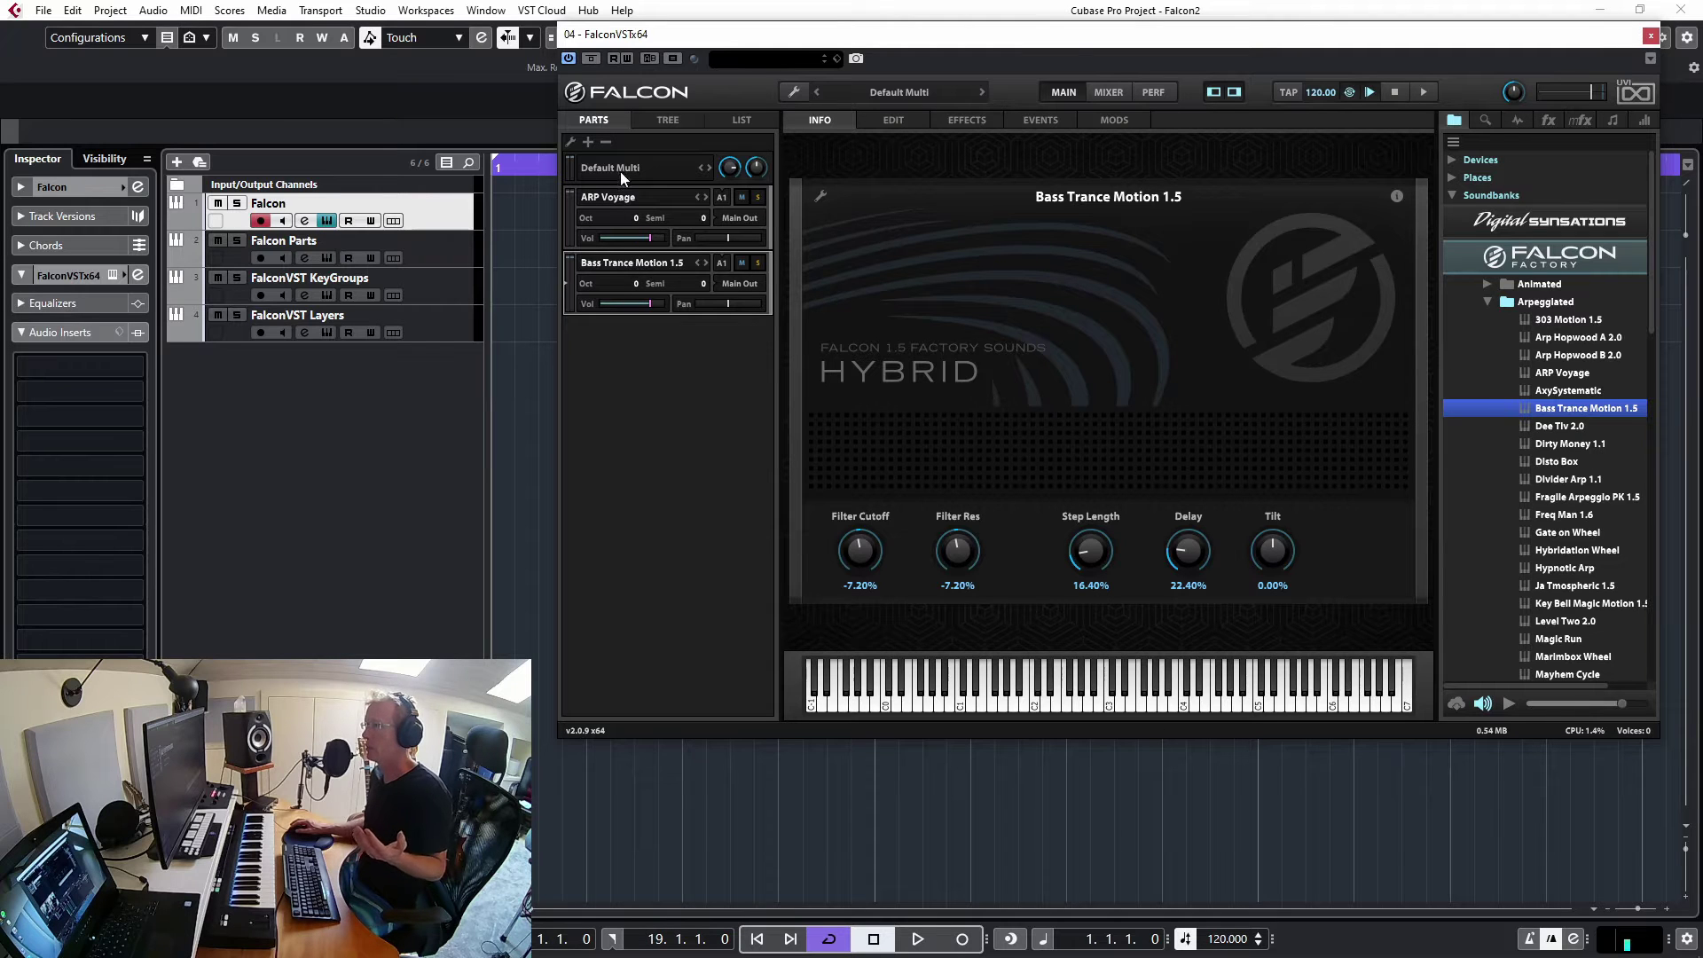
Step: View the instrument hierarchy in Tree view, then as lists of program, layers and keygroups
left_click(664, 120)
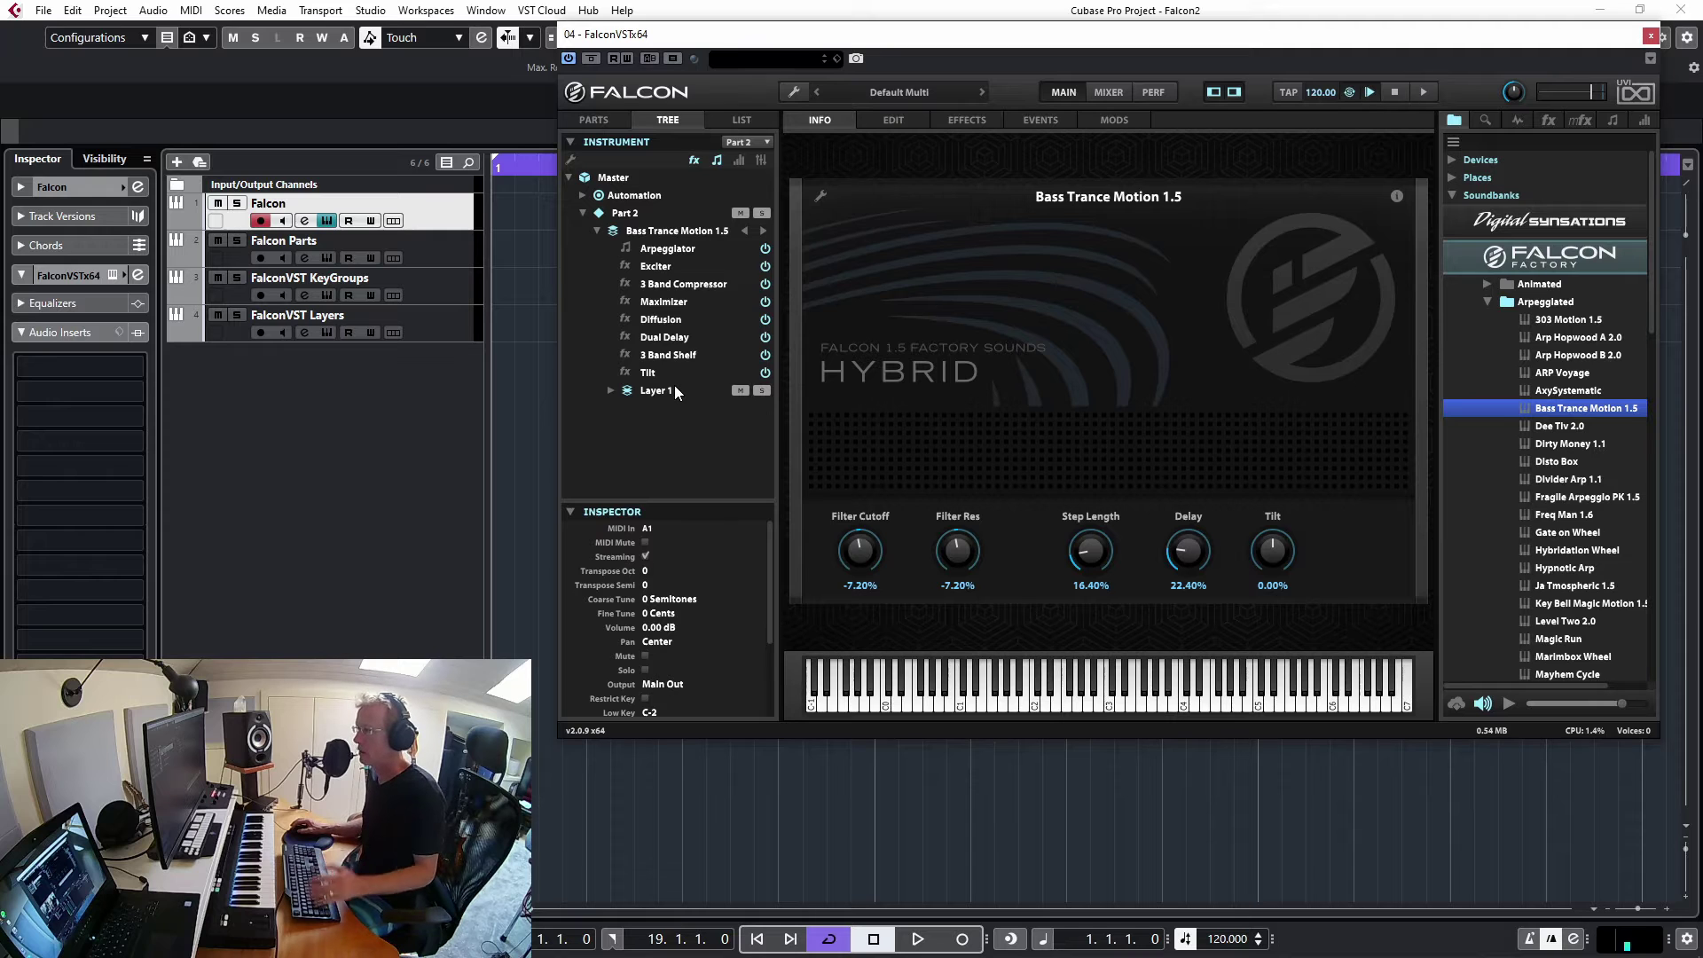
left_click(723, 121)
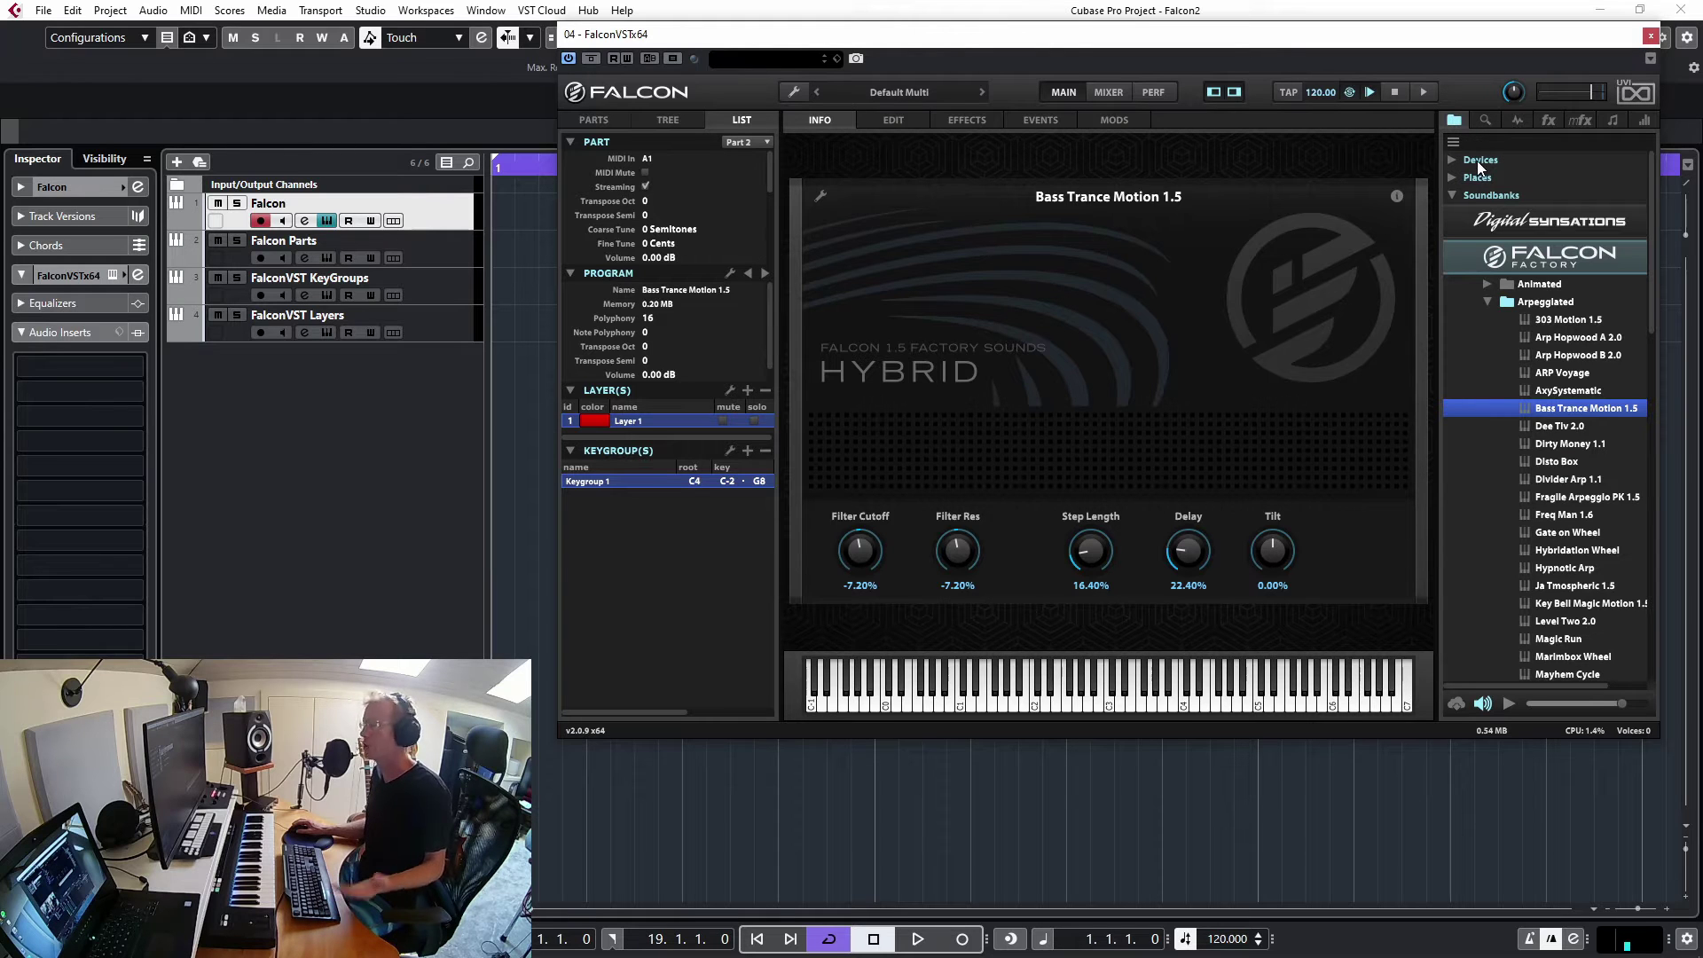
Step: Browse the IRCAM Granular, Additive and Analog oscillator presets, then list the effect categories
left_click(1486, 120)
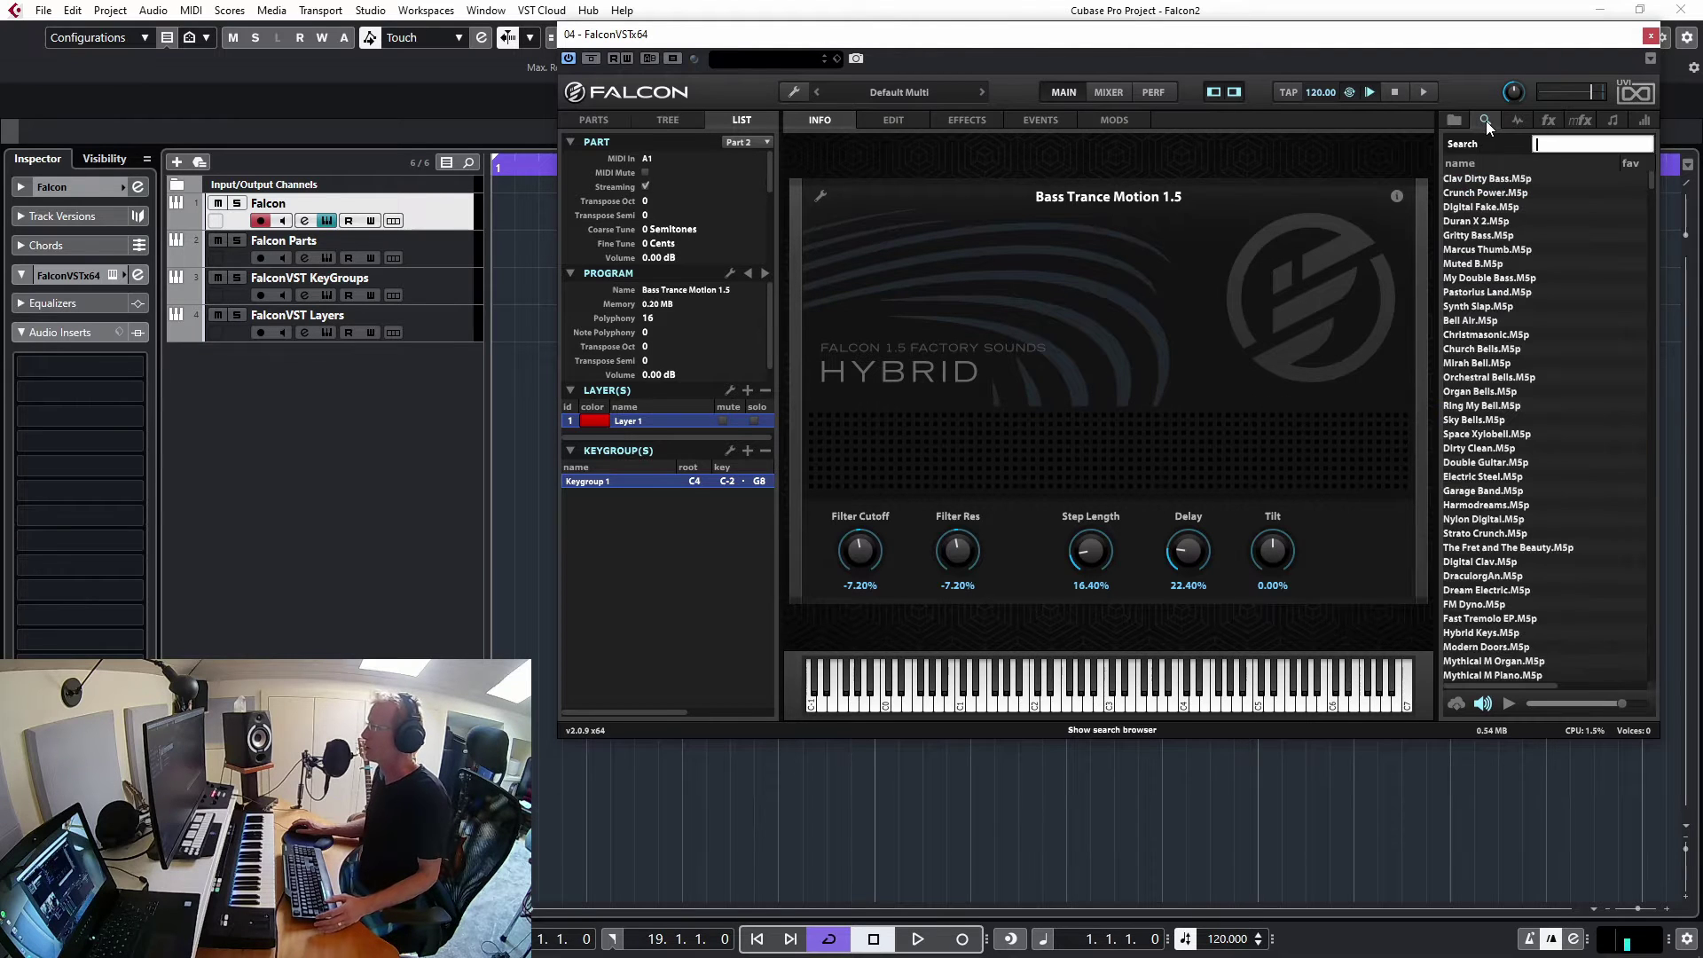
left_click(1517, 120)
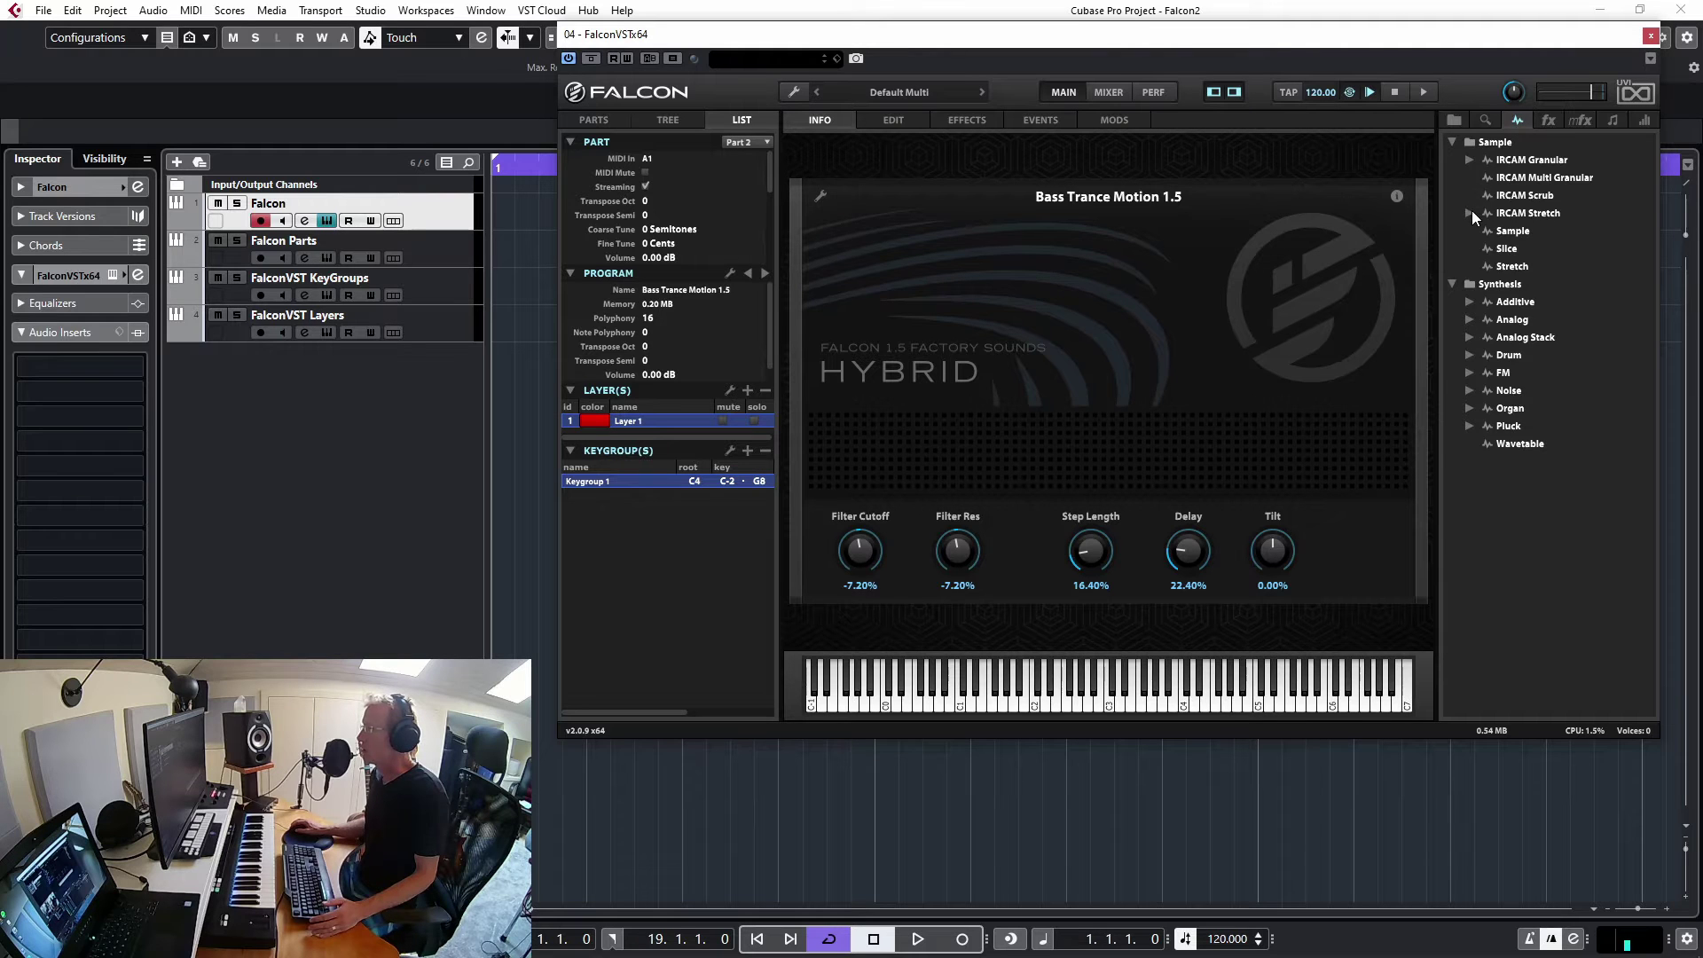
left_click(1471, 161)
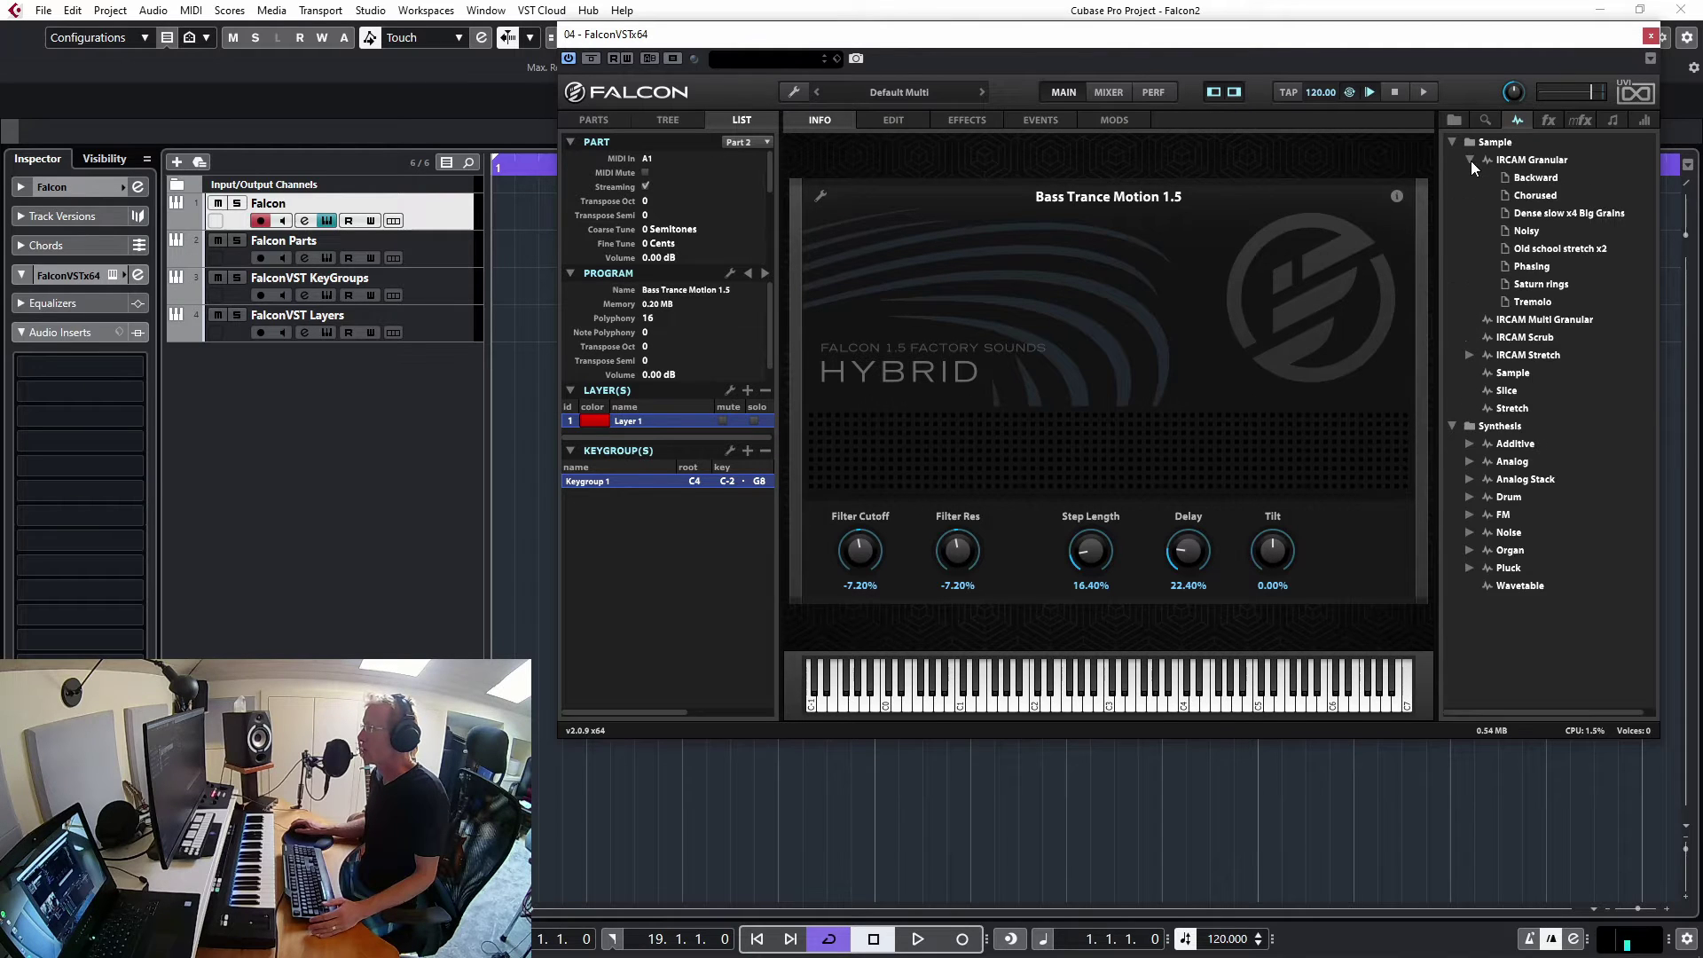
left_click(1470, 444)
scroll(1501, 466, "down", 4)
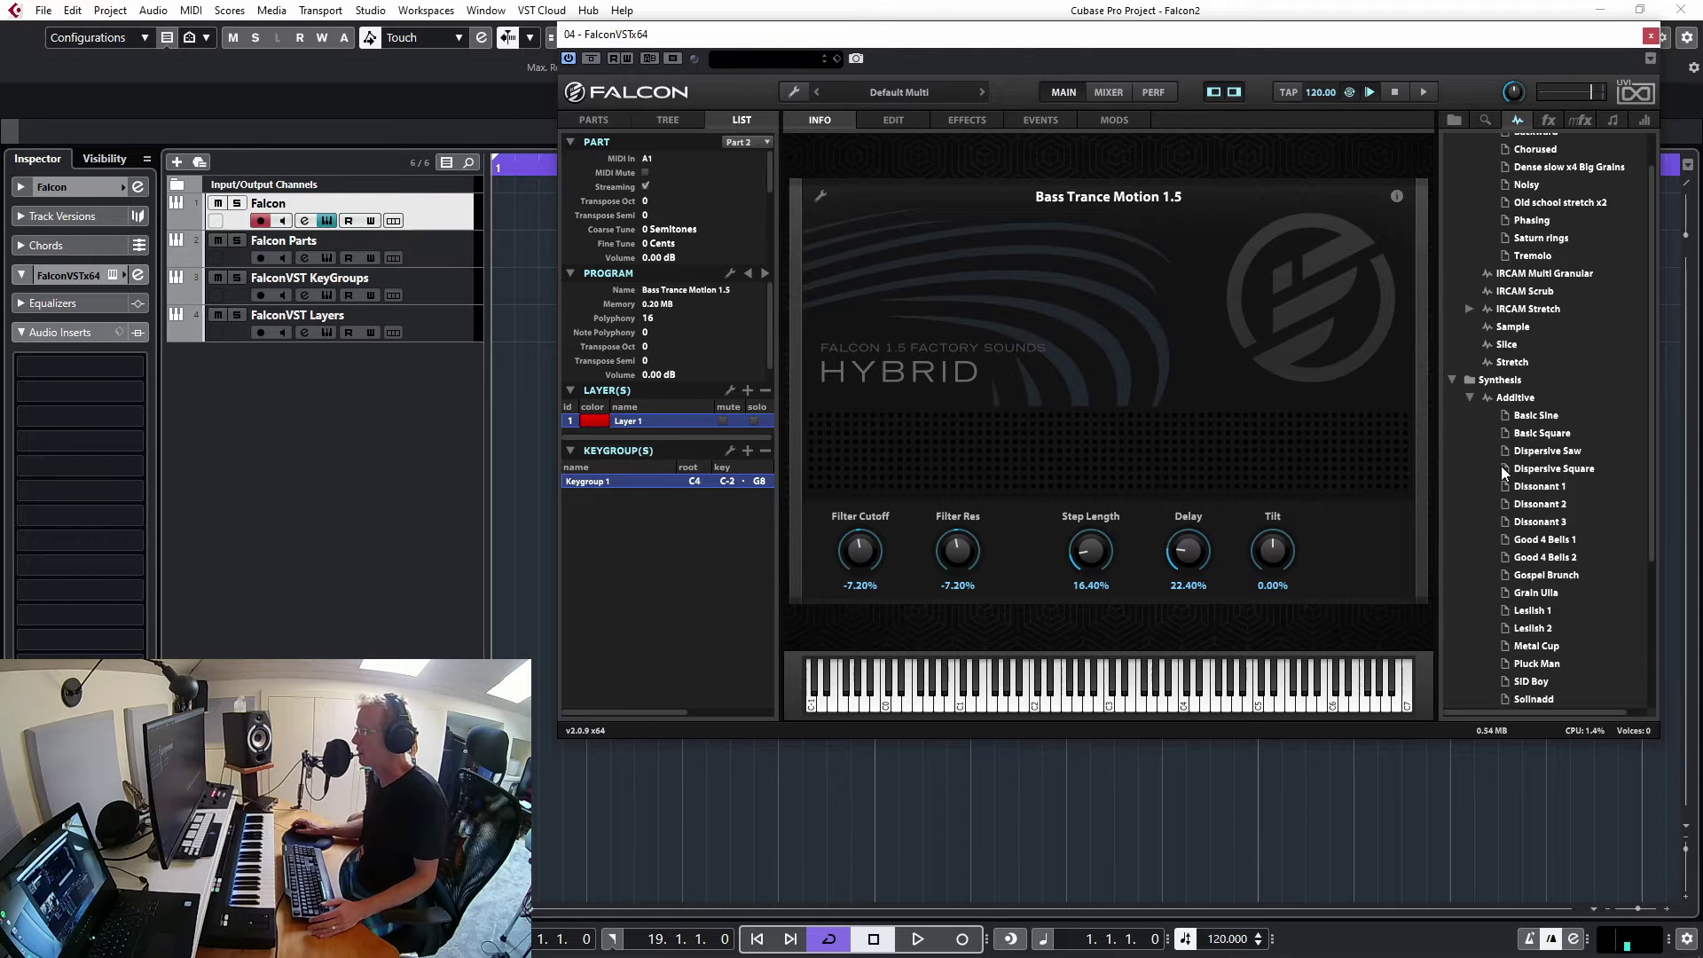
left_click(1469, 577)
scroll(1469, 577, "down", 5)
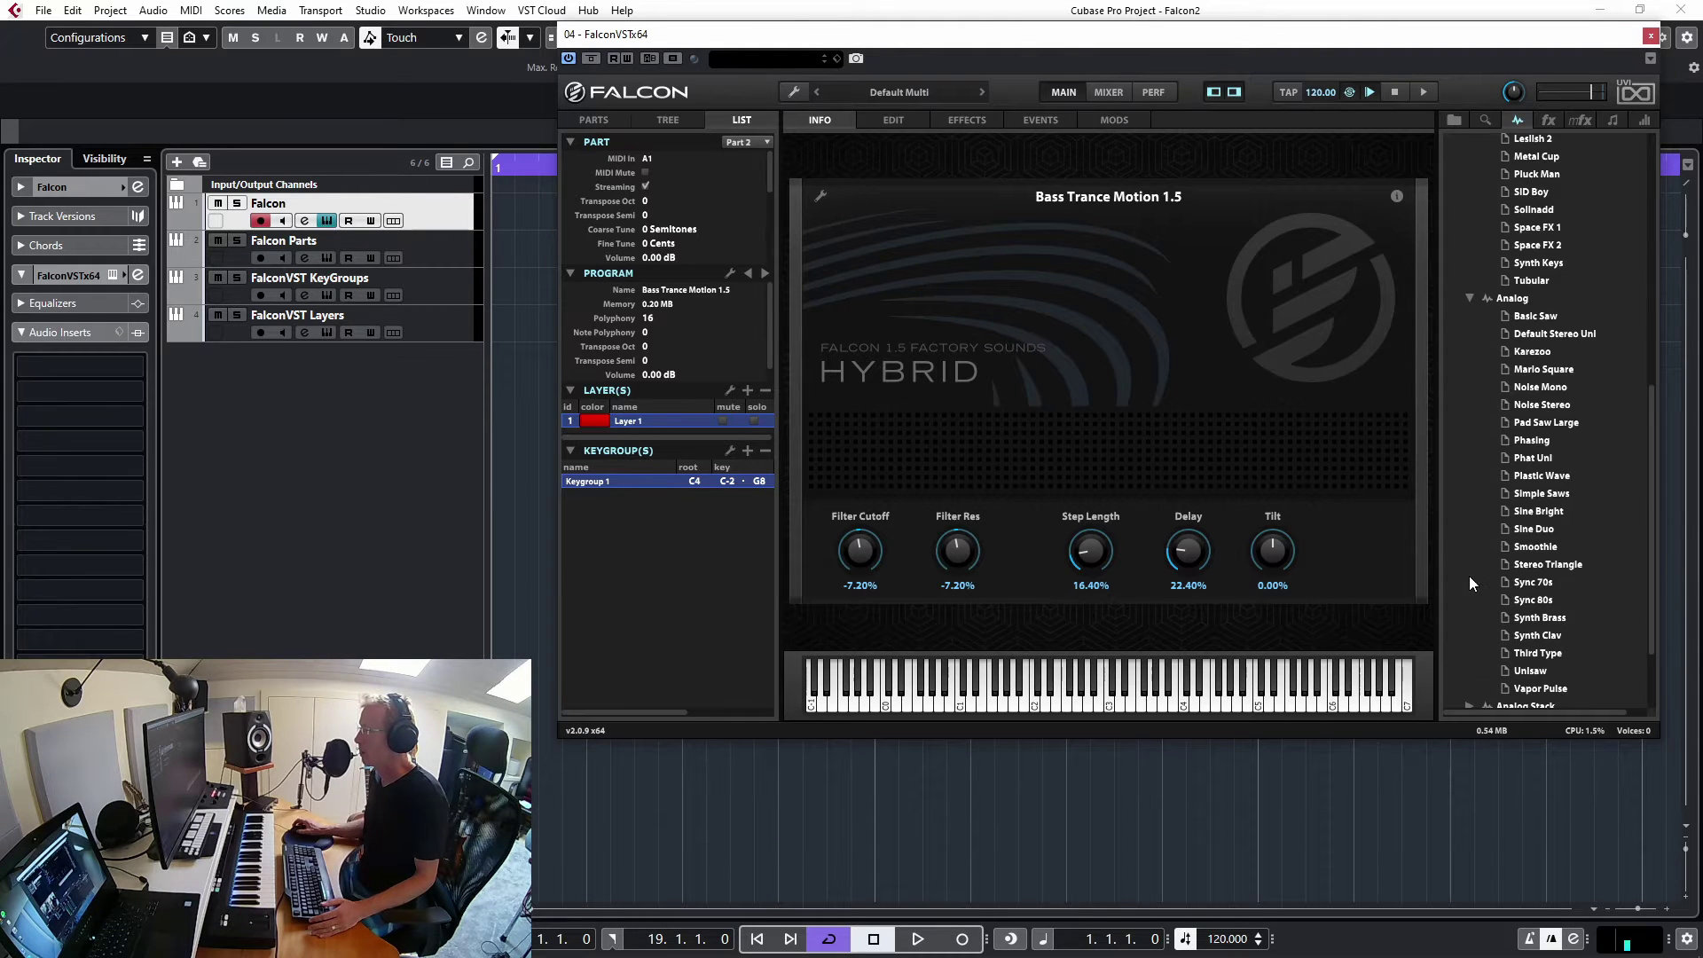
scroll(1478, 621, "down", 3)
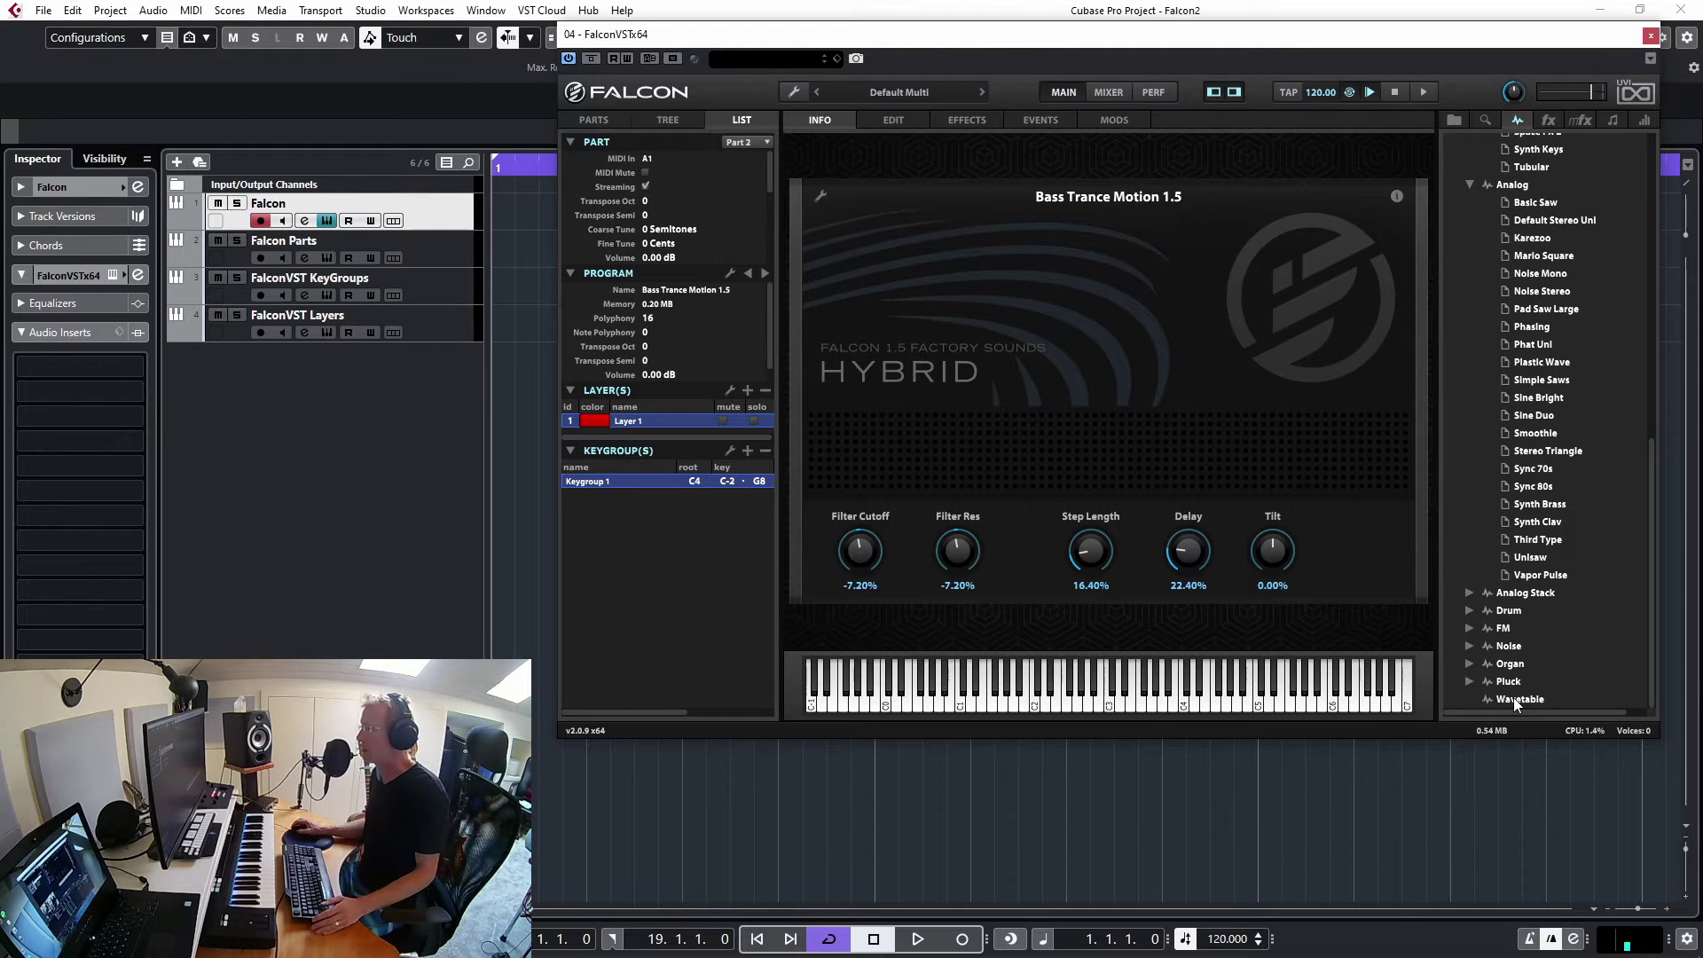
left_click(1548, 120)
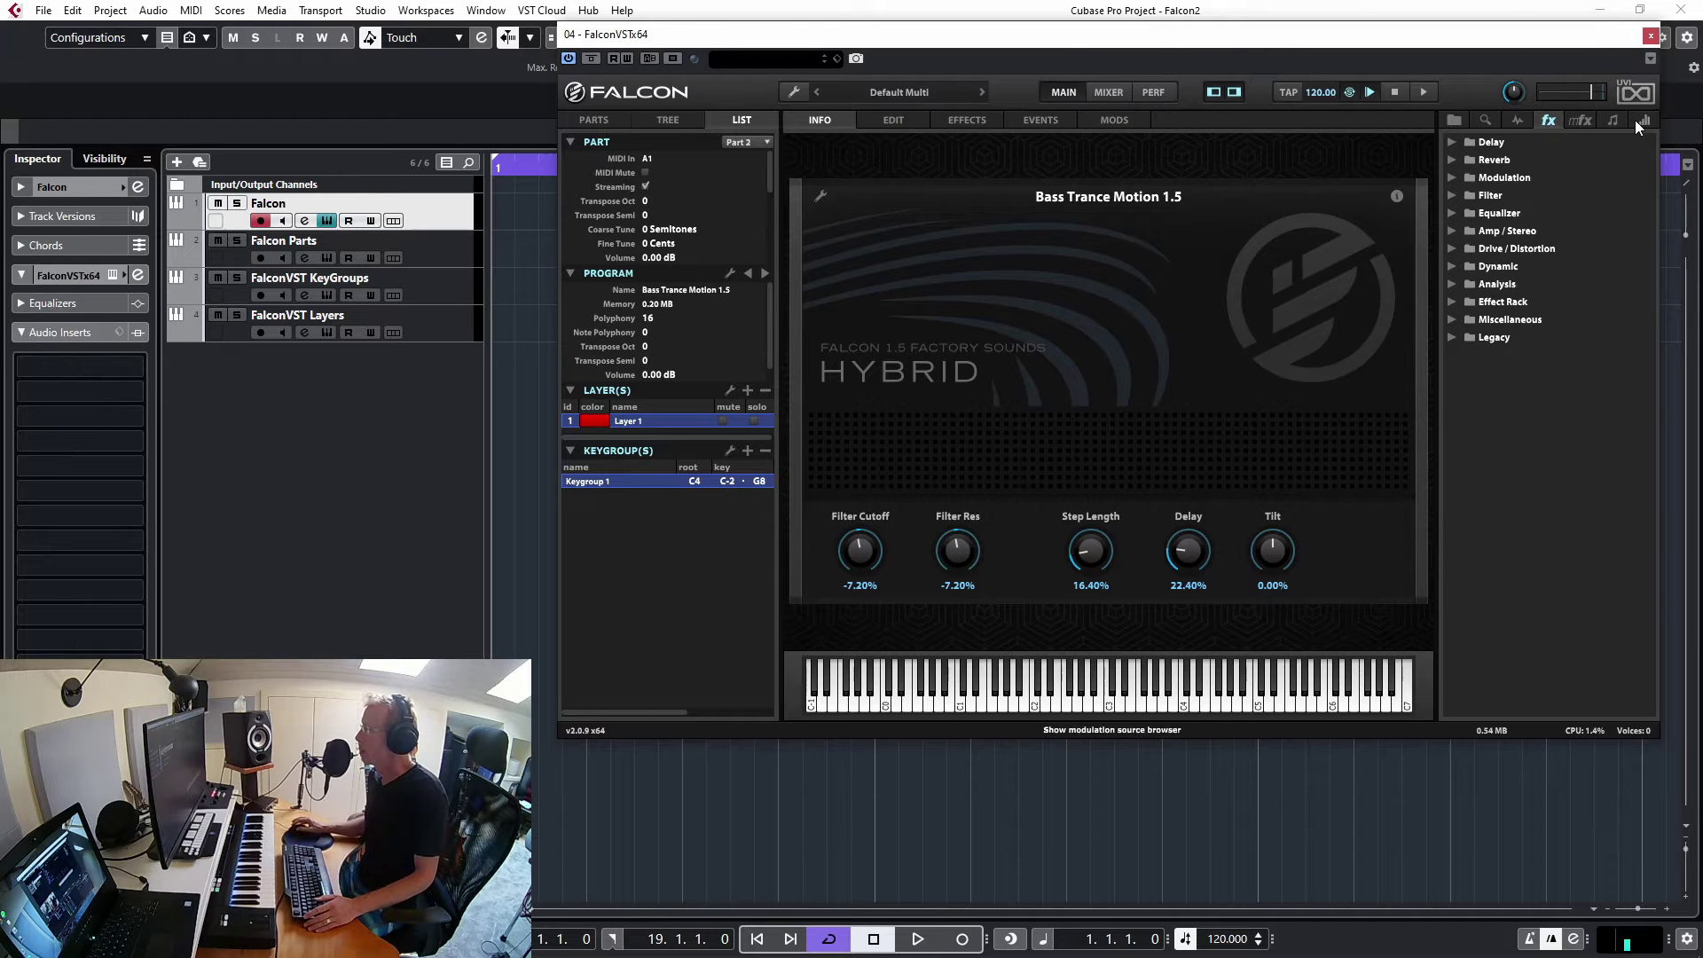
Step: Show multi-effects, event processors and modulation sources in the browser, then return to the Parts list
left_click(1583, 120)
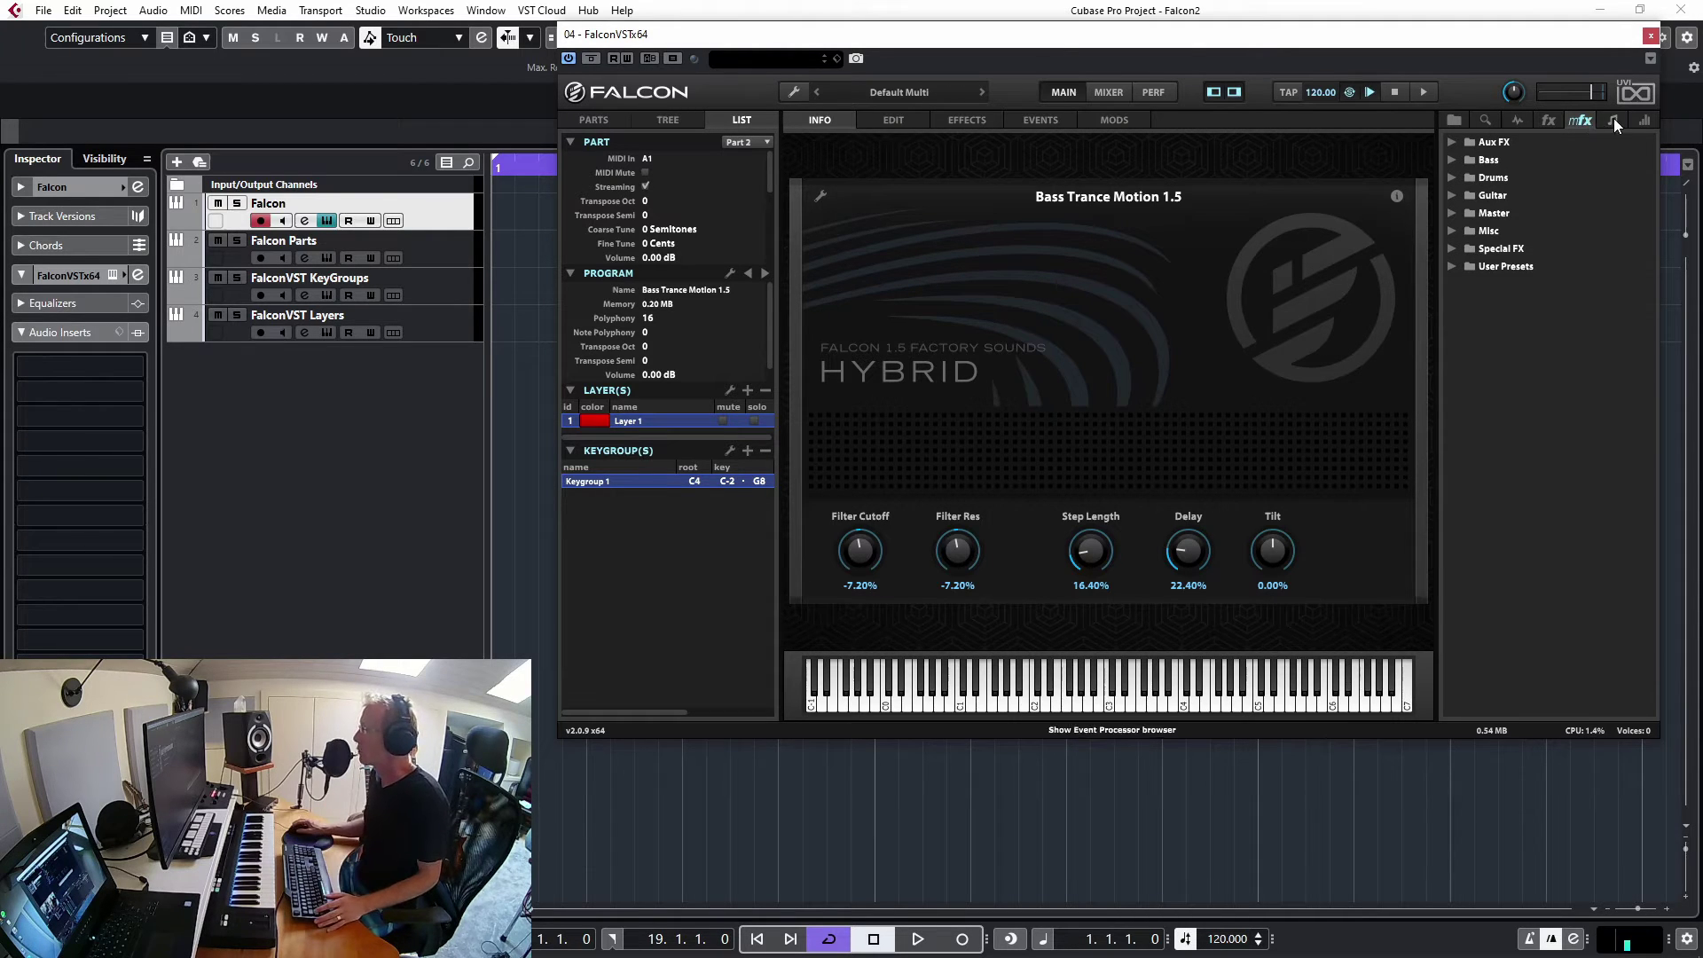
left_click(1614, 119)
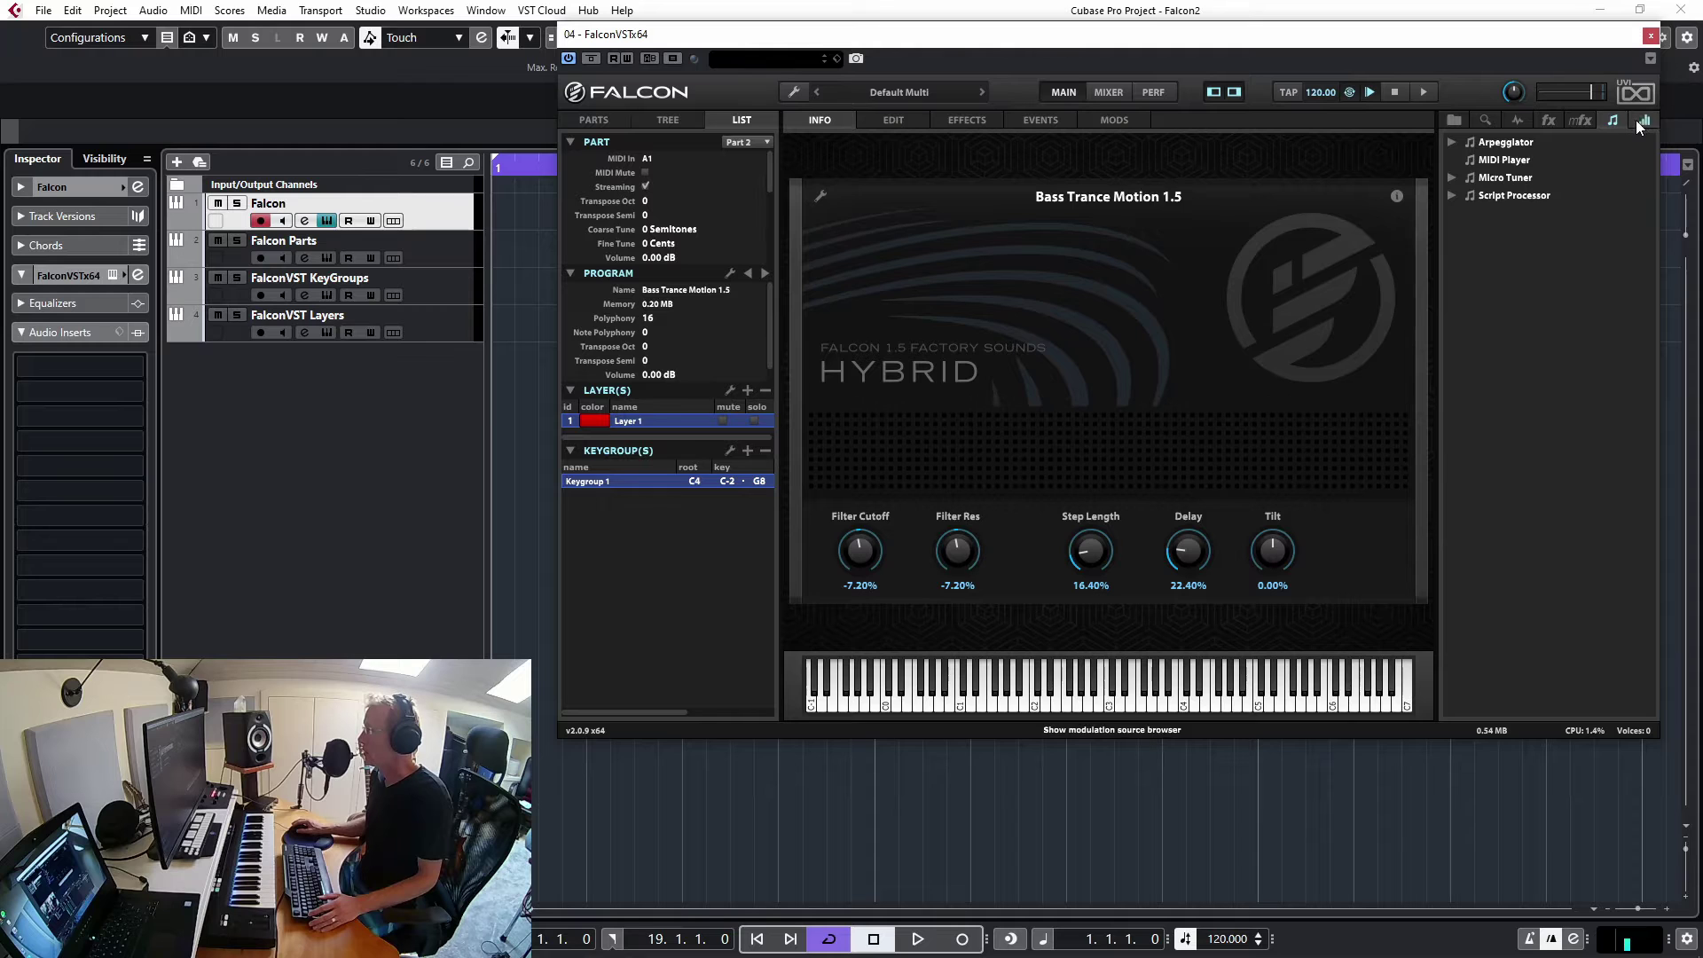
left_click(1641, 123)
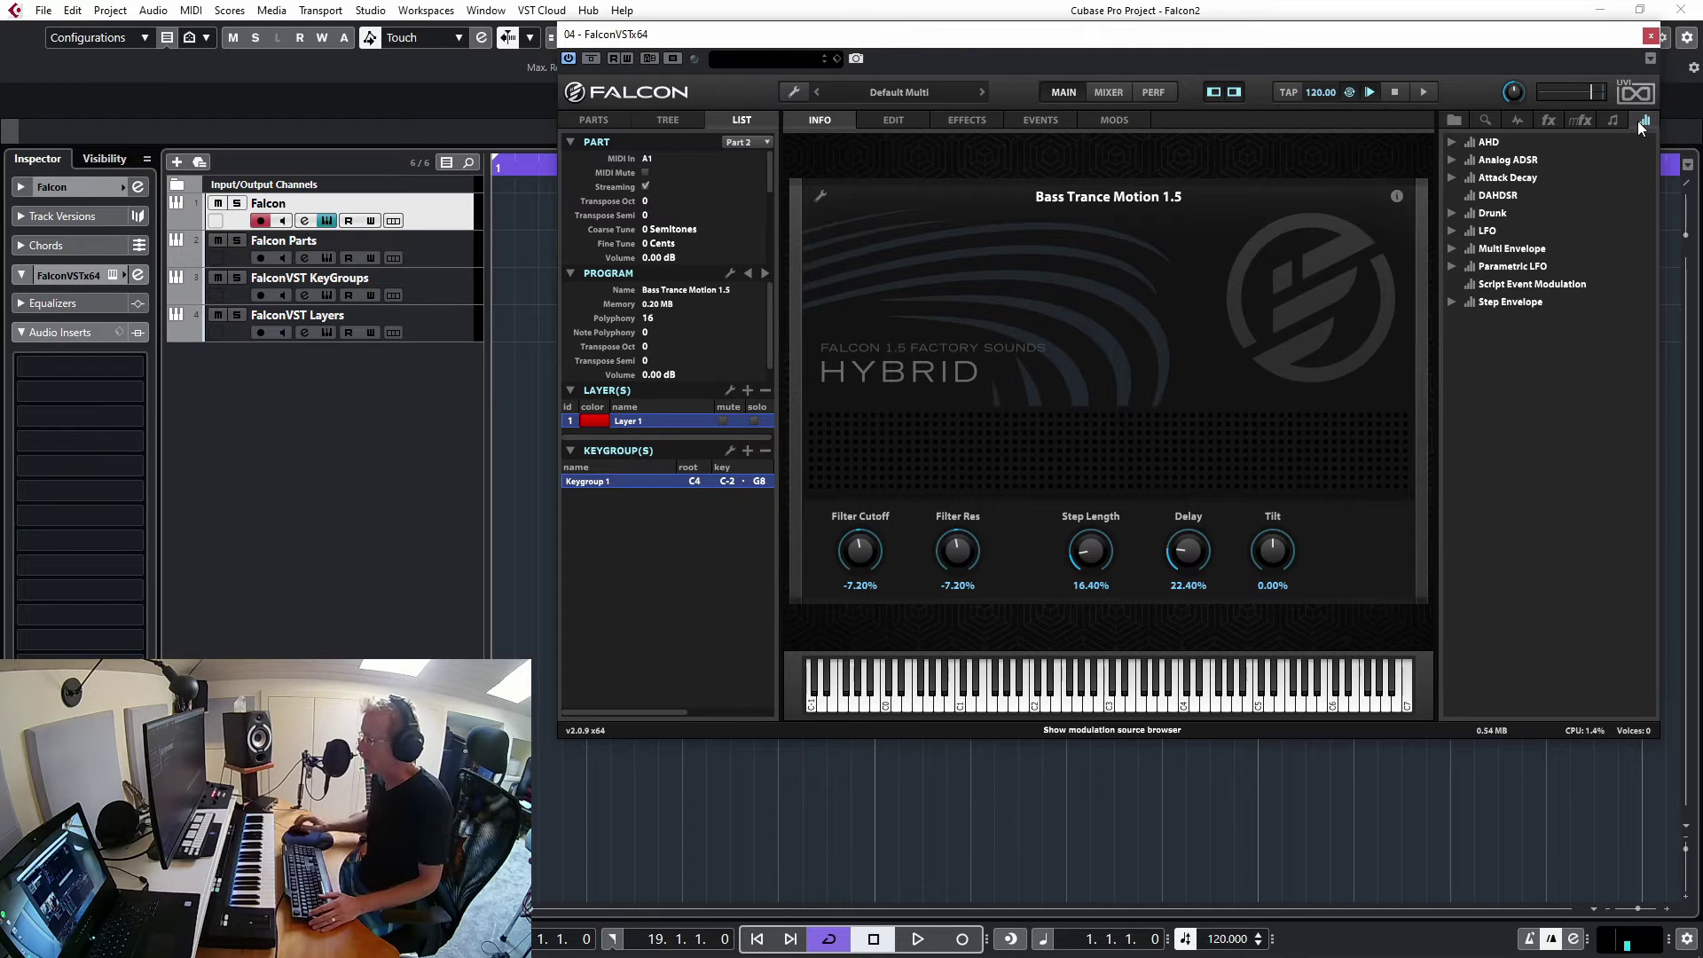
left_click(604, 120)
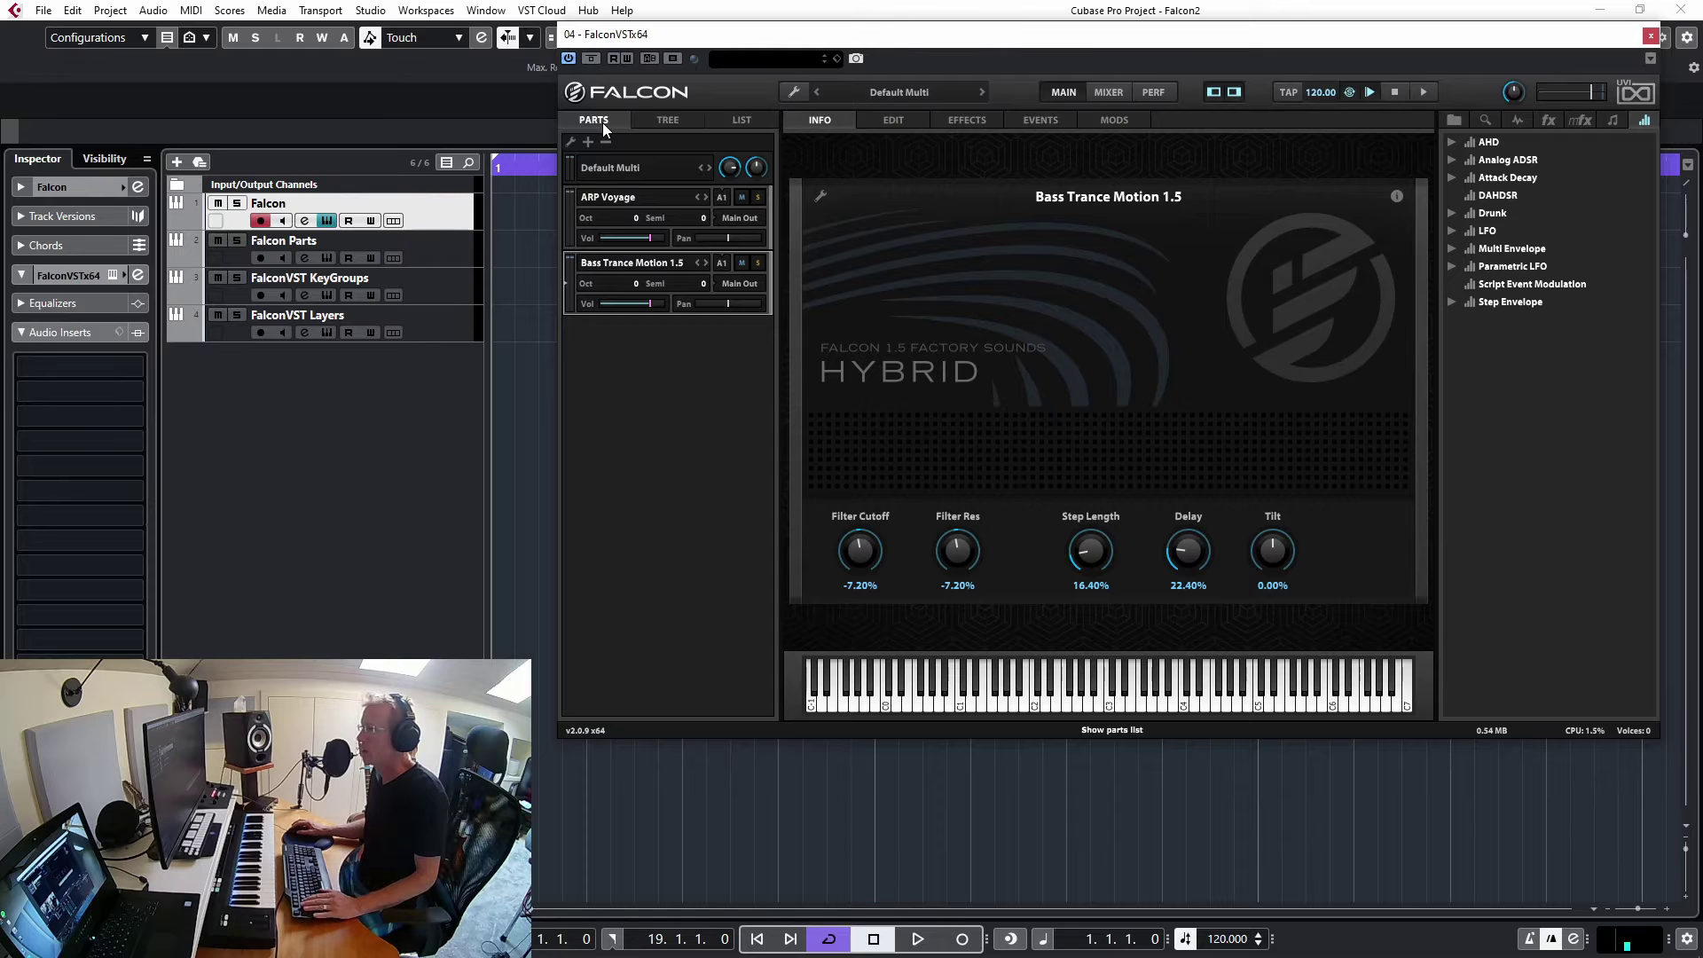
Step: Delete the Bass Trance Motion 1.5 part with Delete Part, leaving only ARP Voyage
left_click(629, 197)
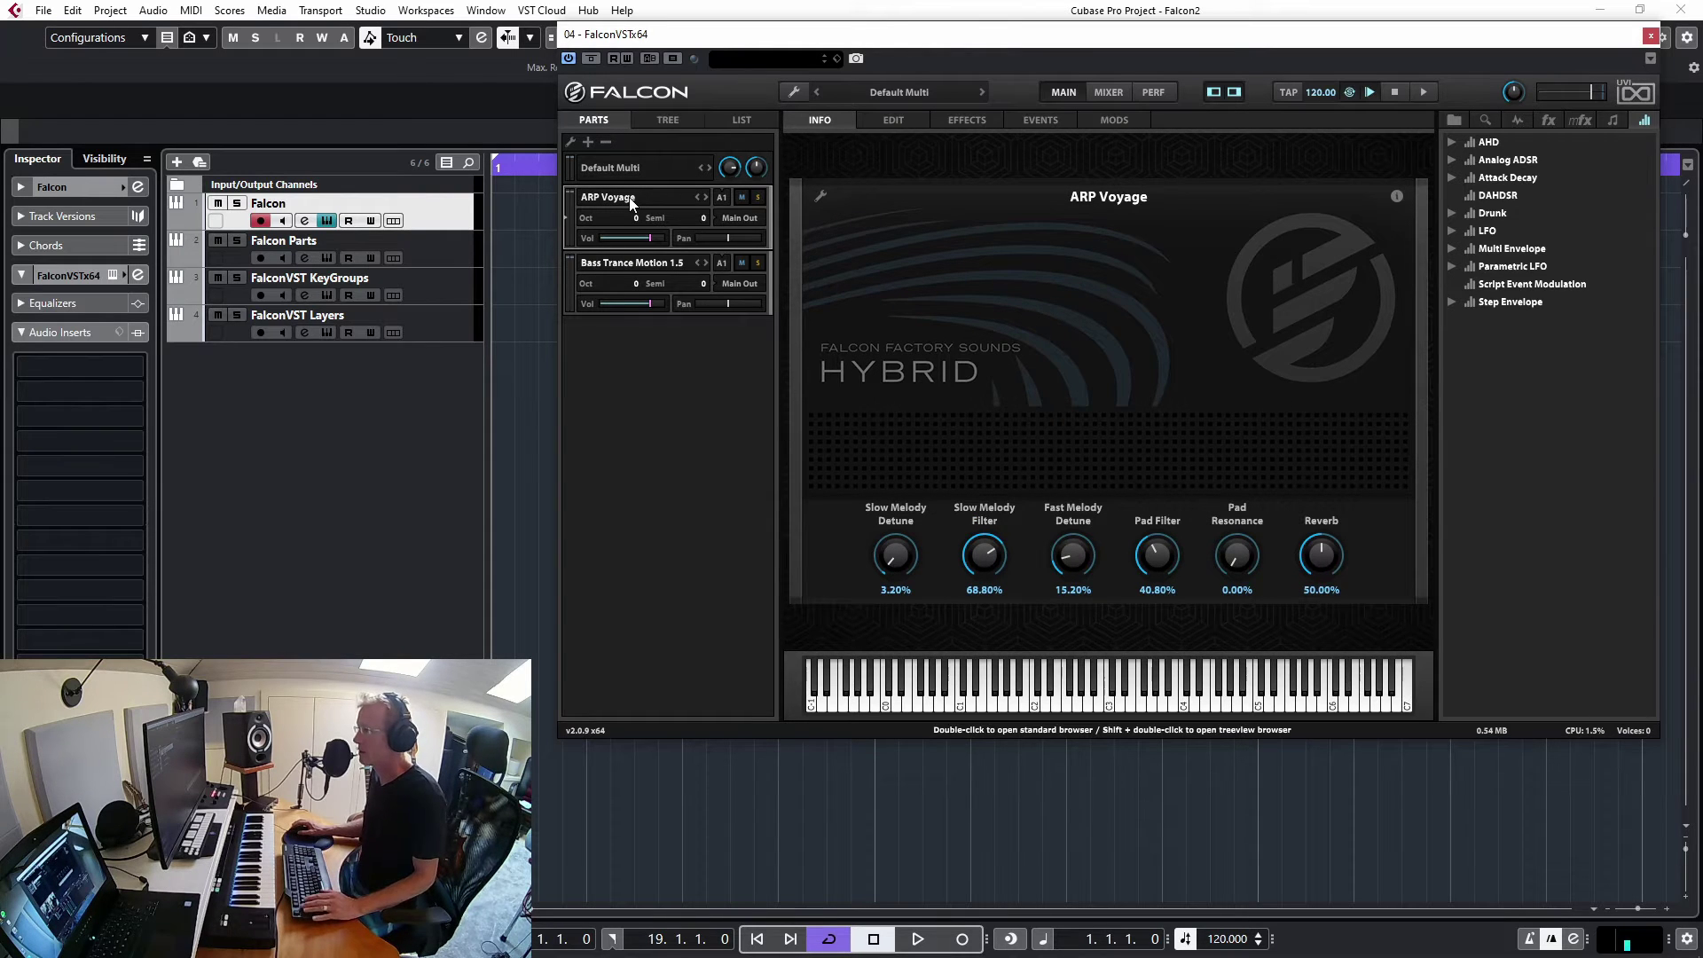
right_click(628, 273)
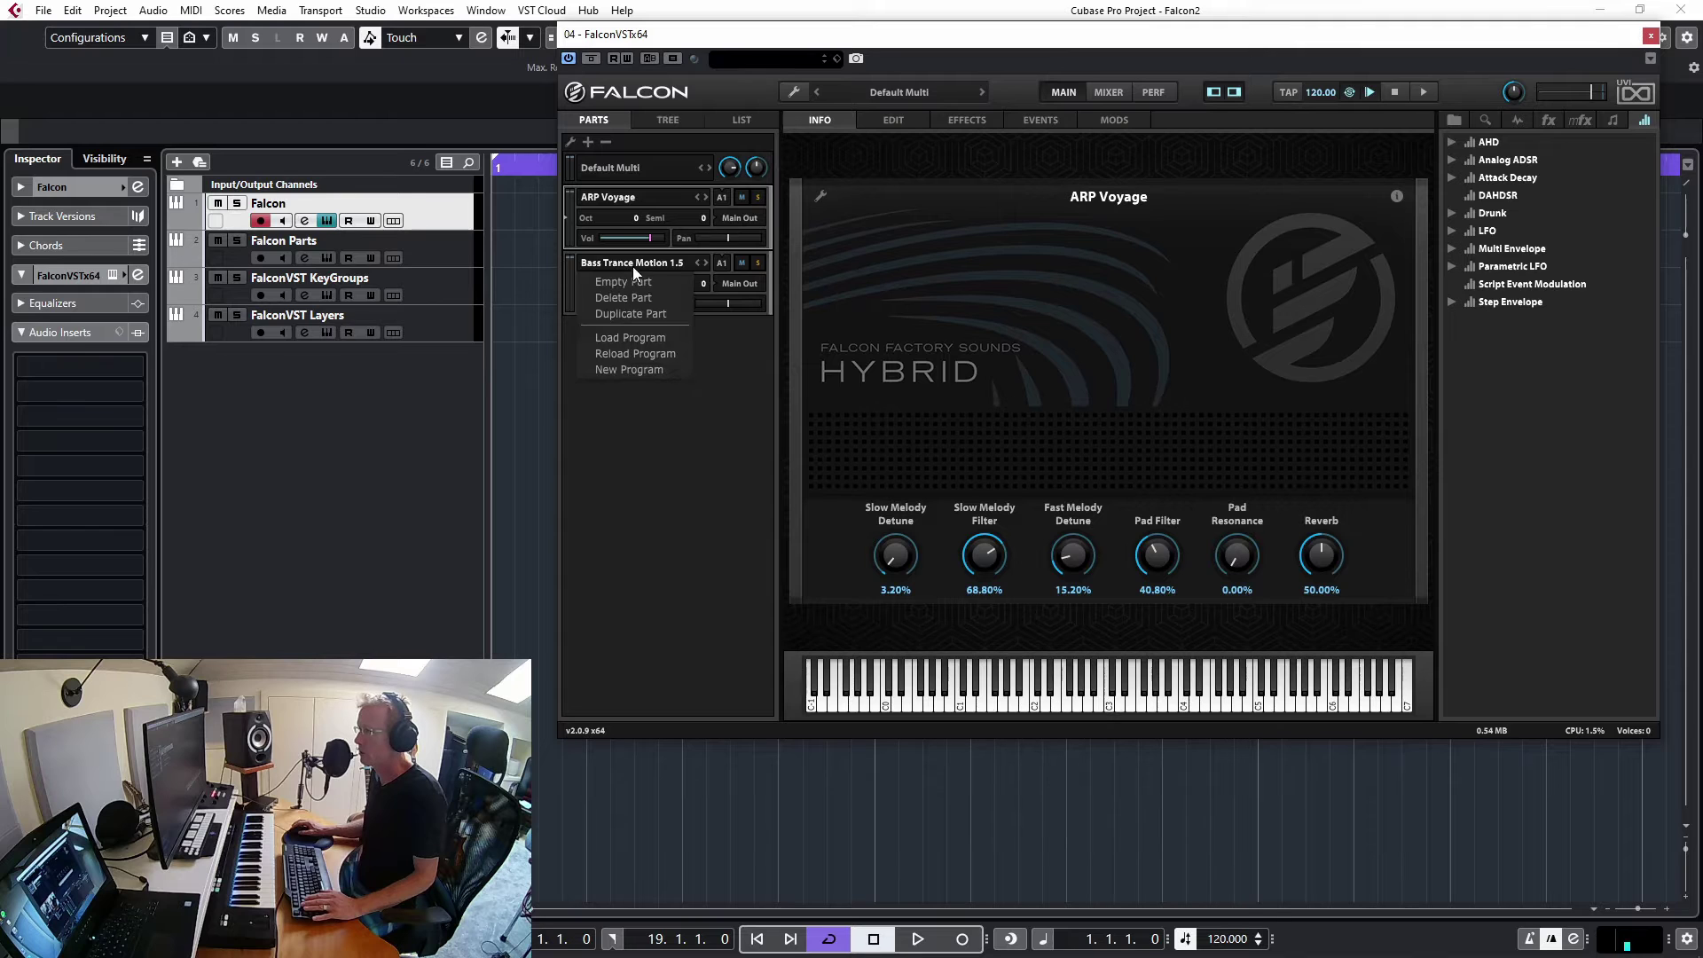
left_click(688, 264)
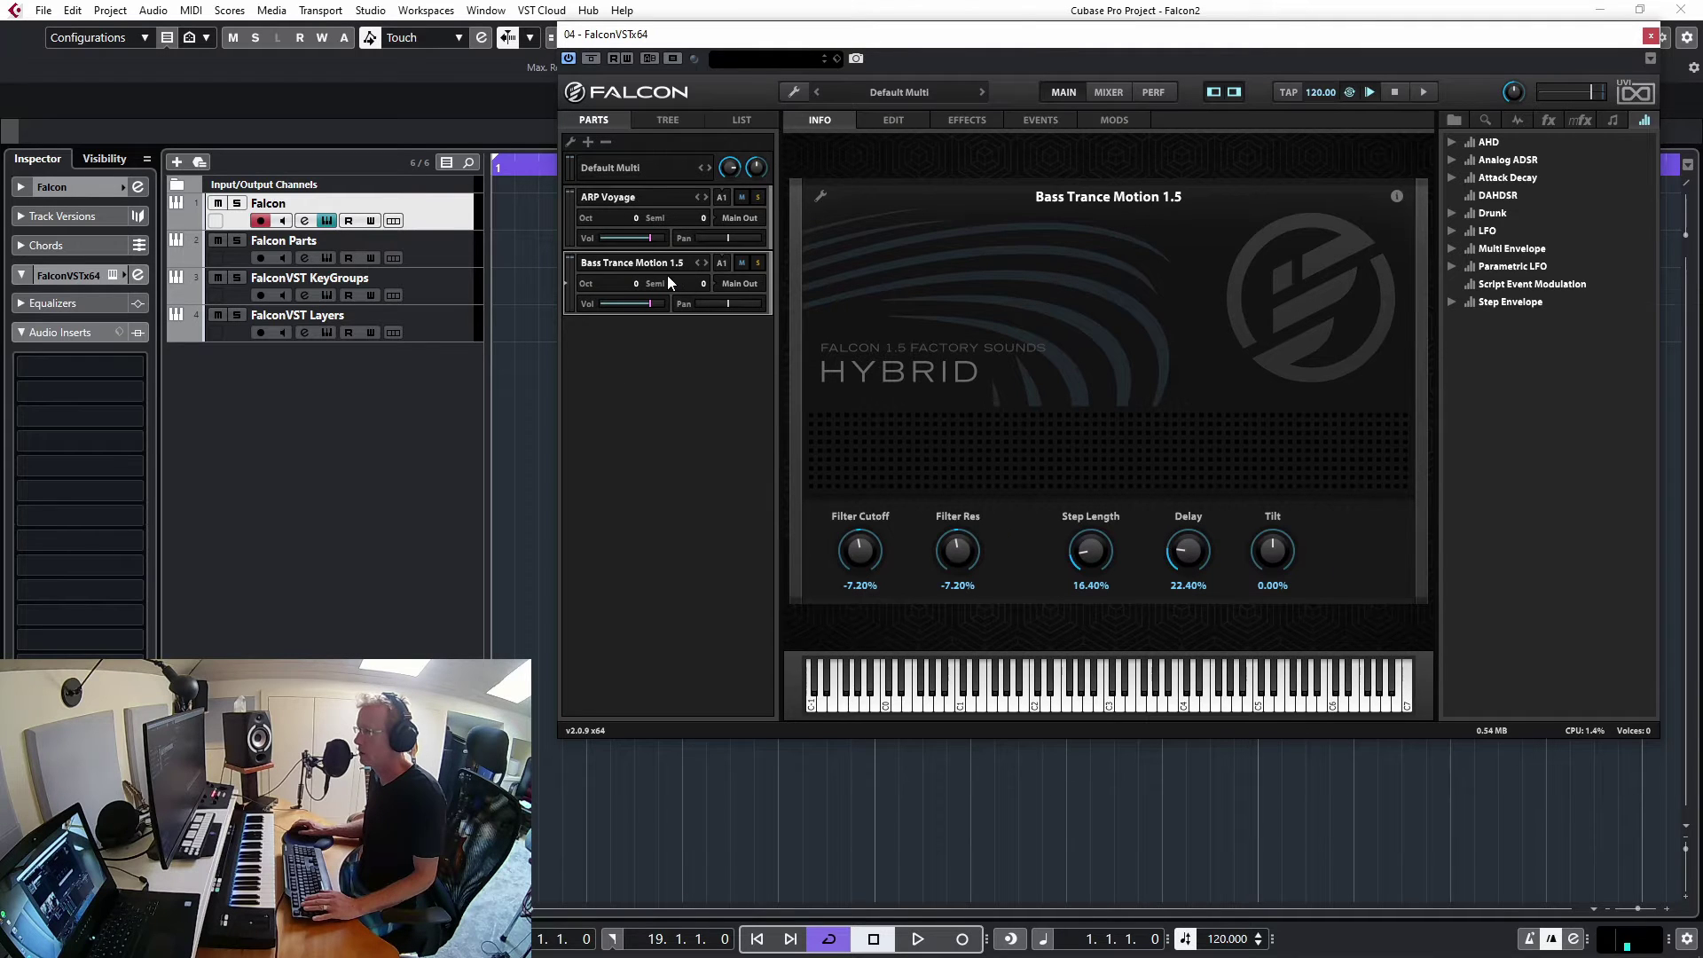
right_click(664, 264)
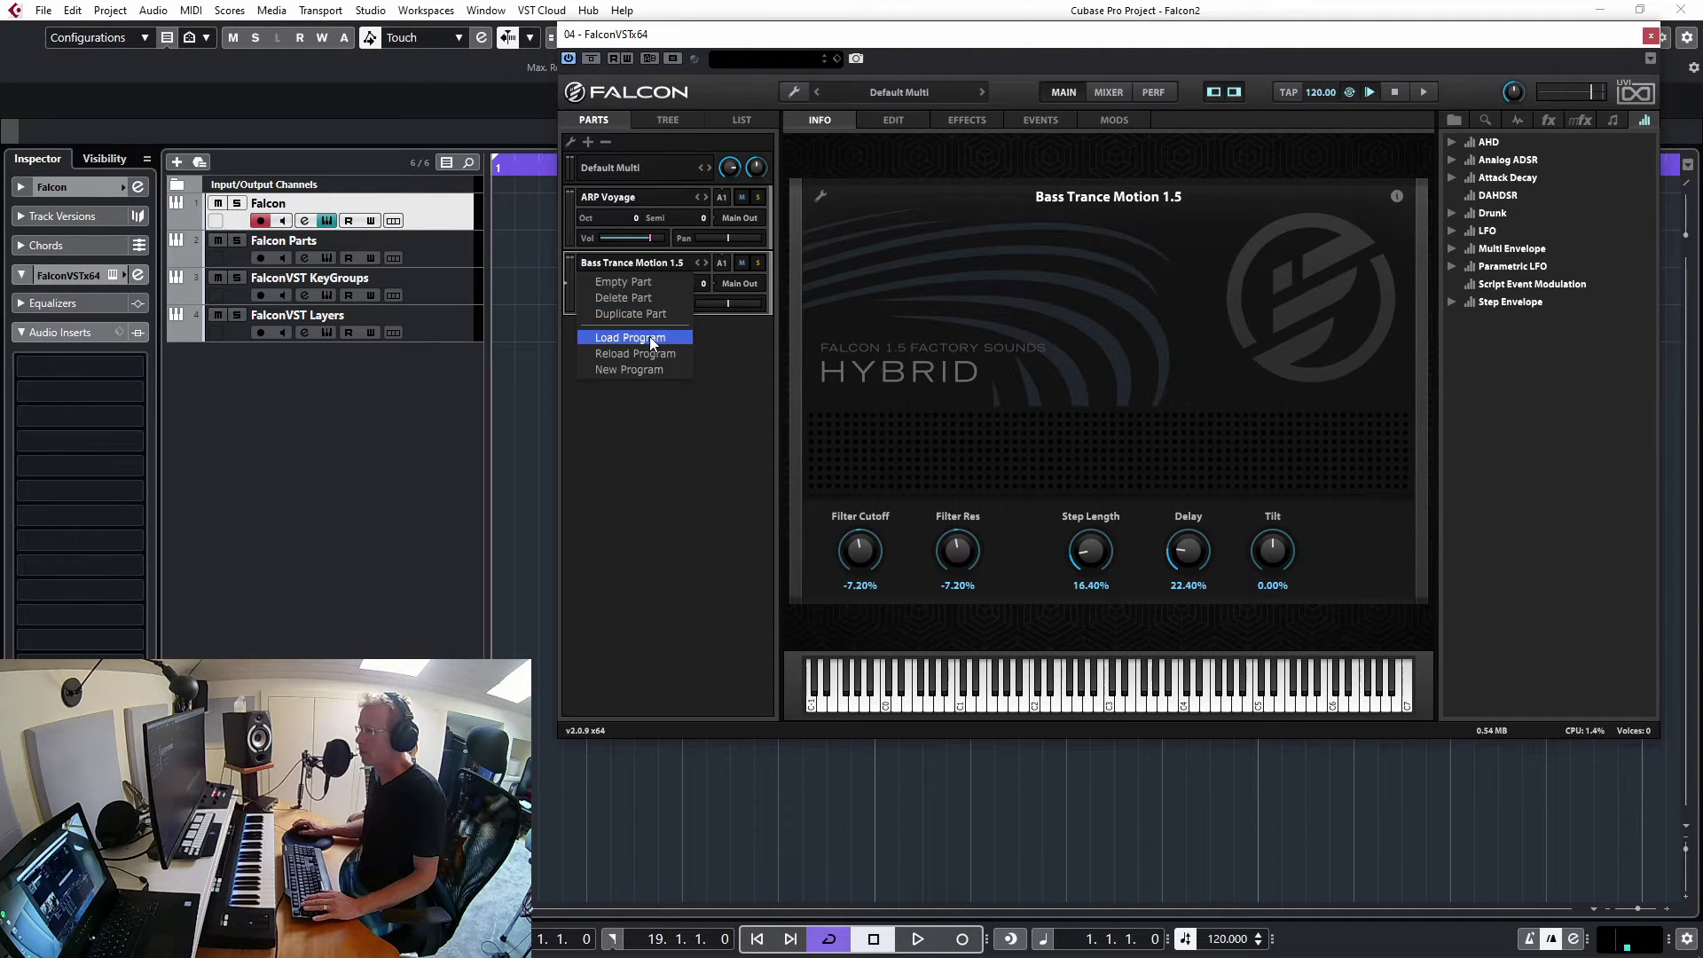
left_click(649, 298)
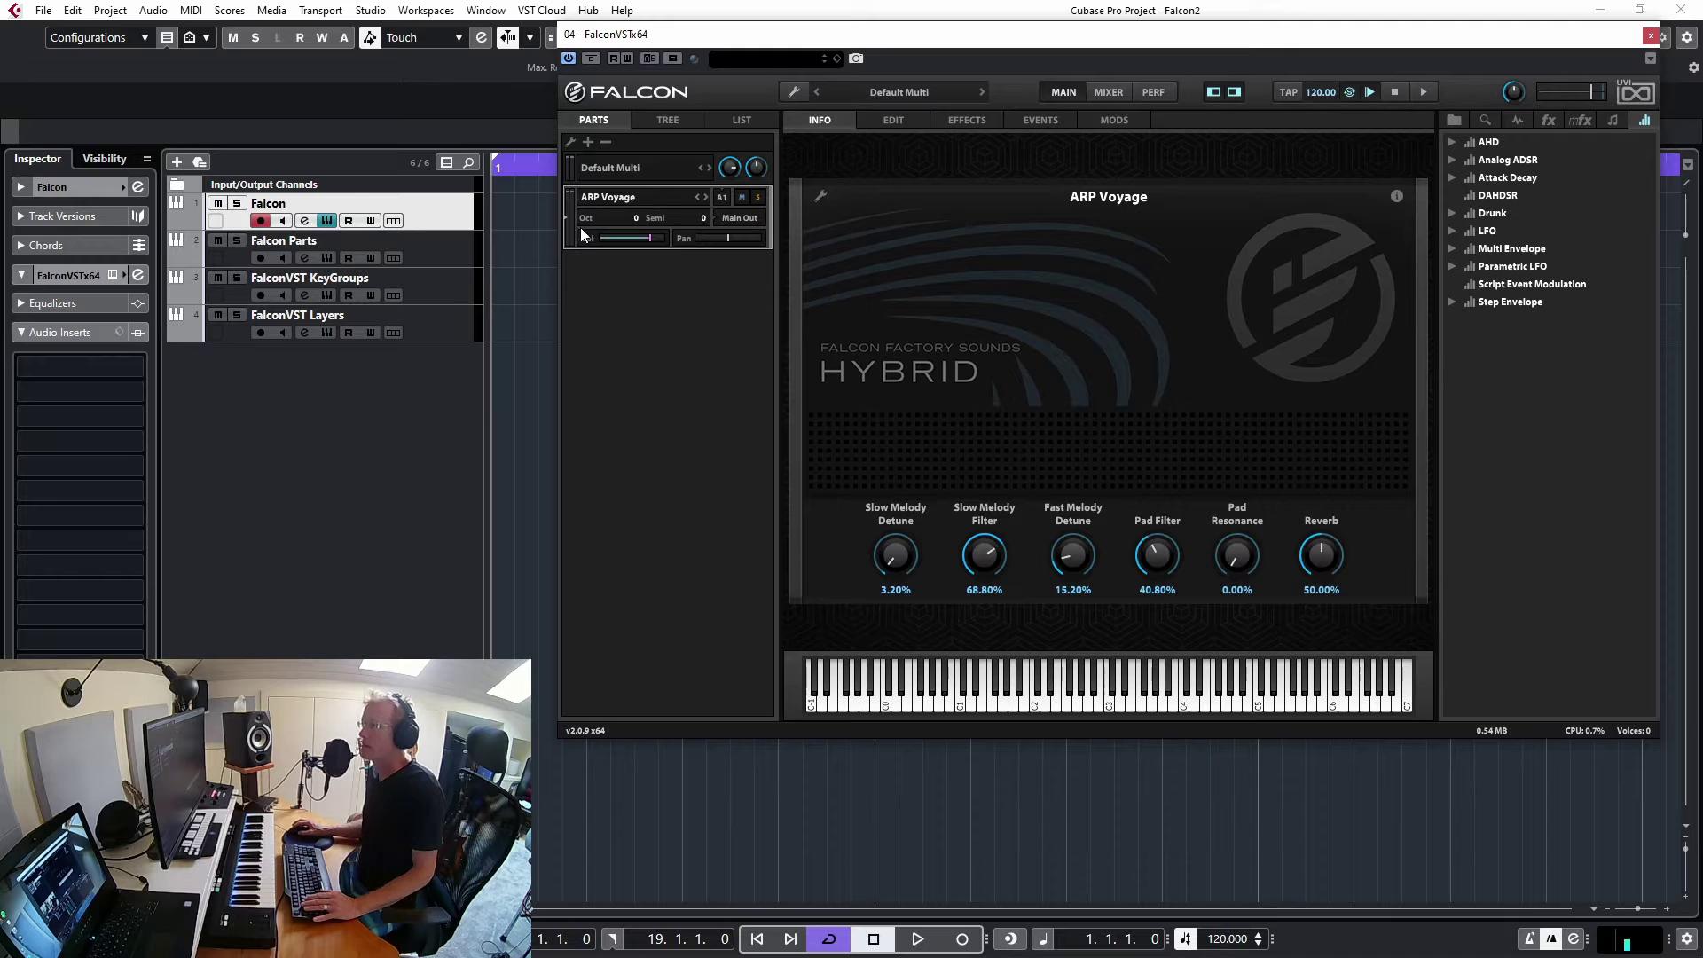
left_click(720, 198)
left_click(726, 227)
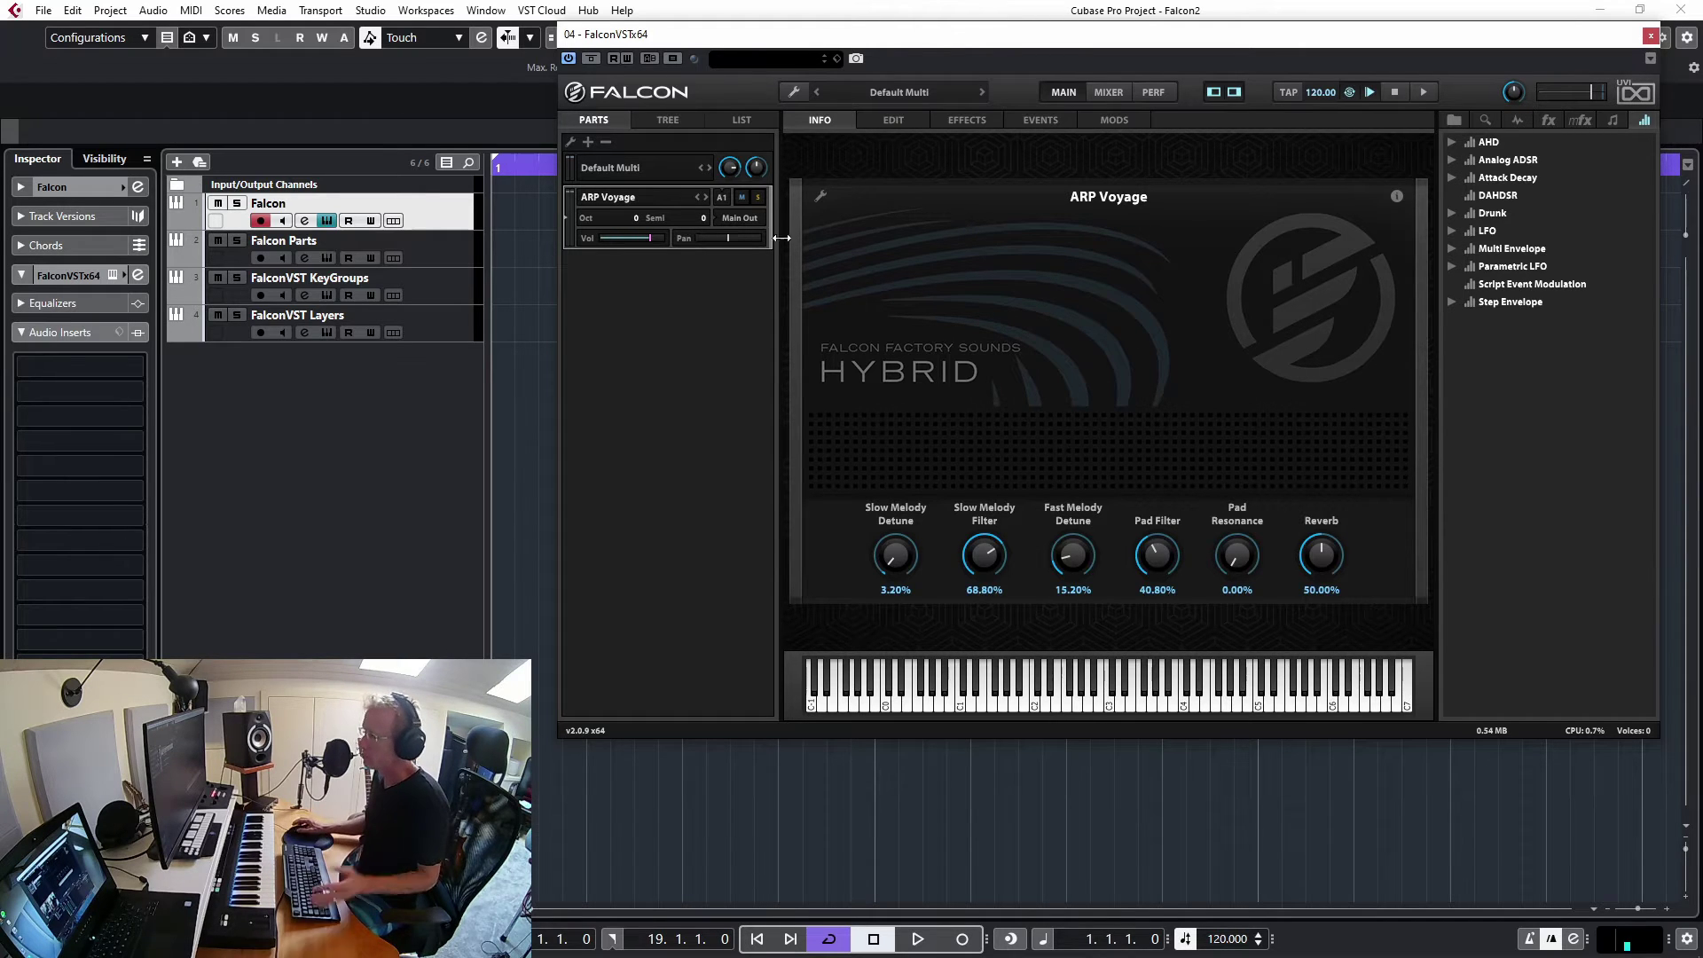
left_click(733, 217)
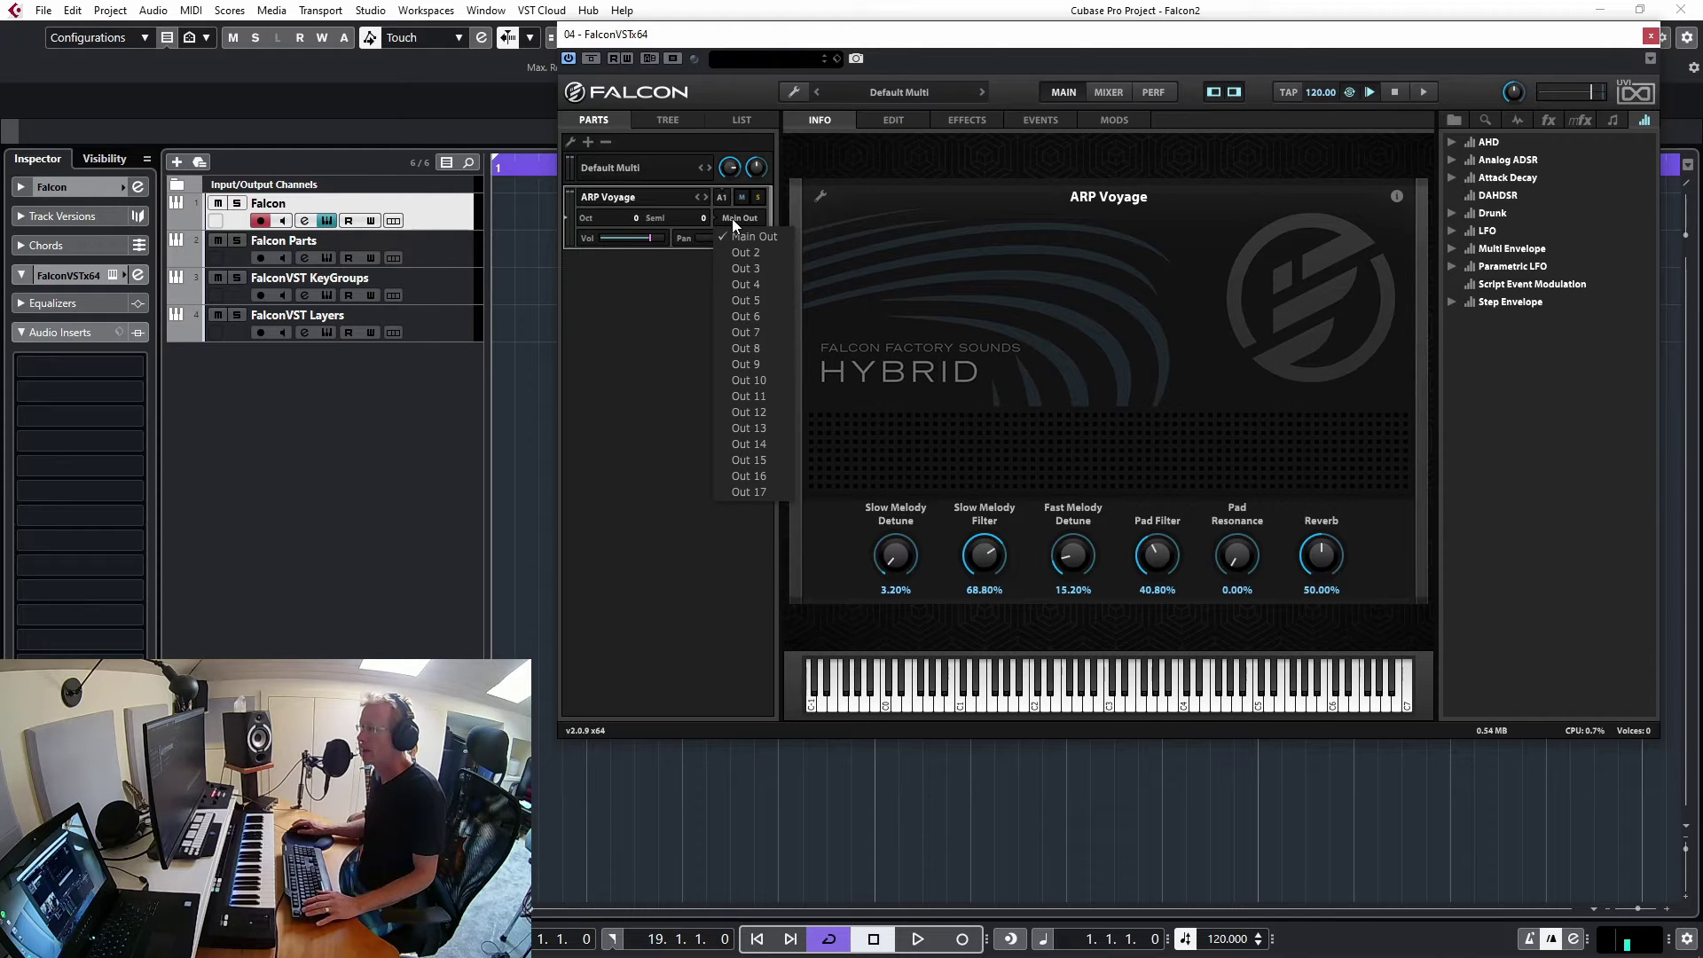
left_click(688, 263)
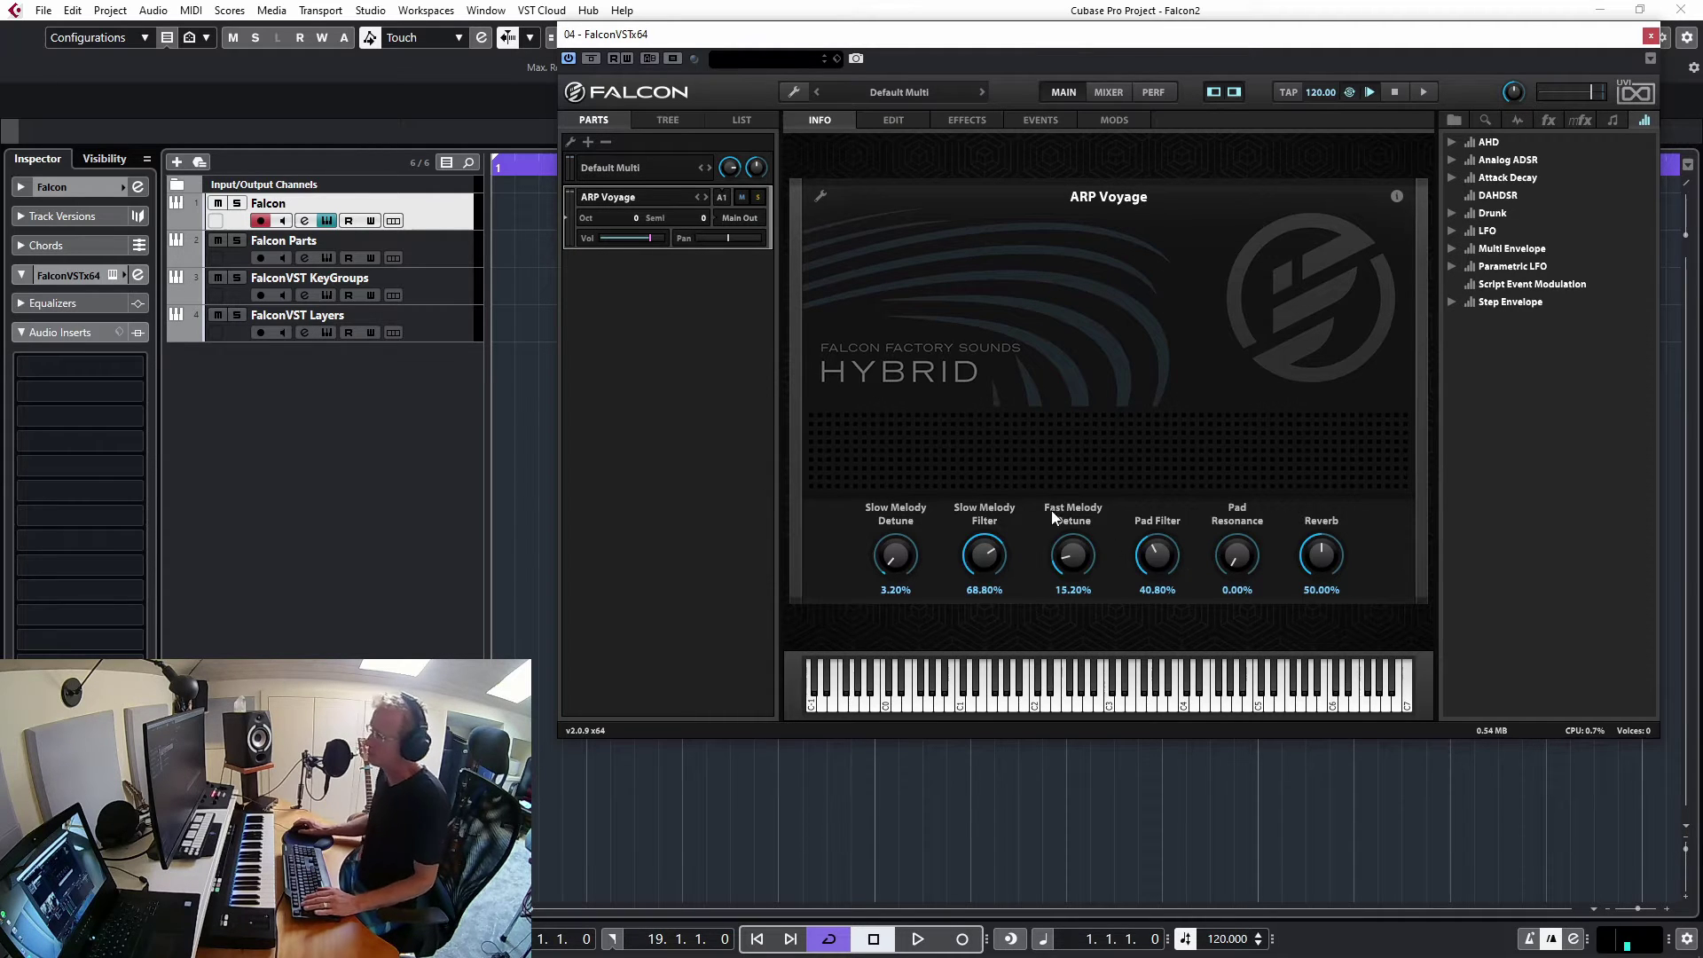
Step: Tour ARP Voyage's Edit, Effects, Events and Mods pages, ending on its macro list
left_click(896, 119)
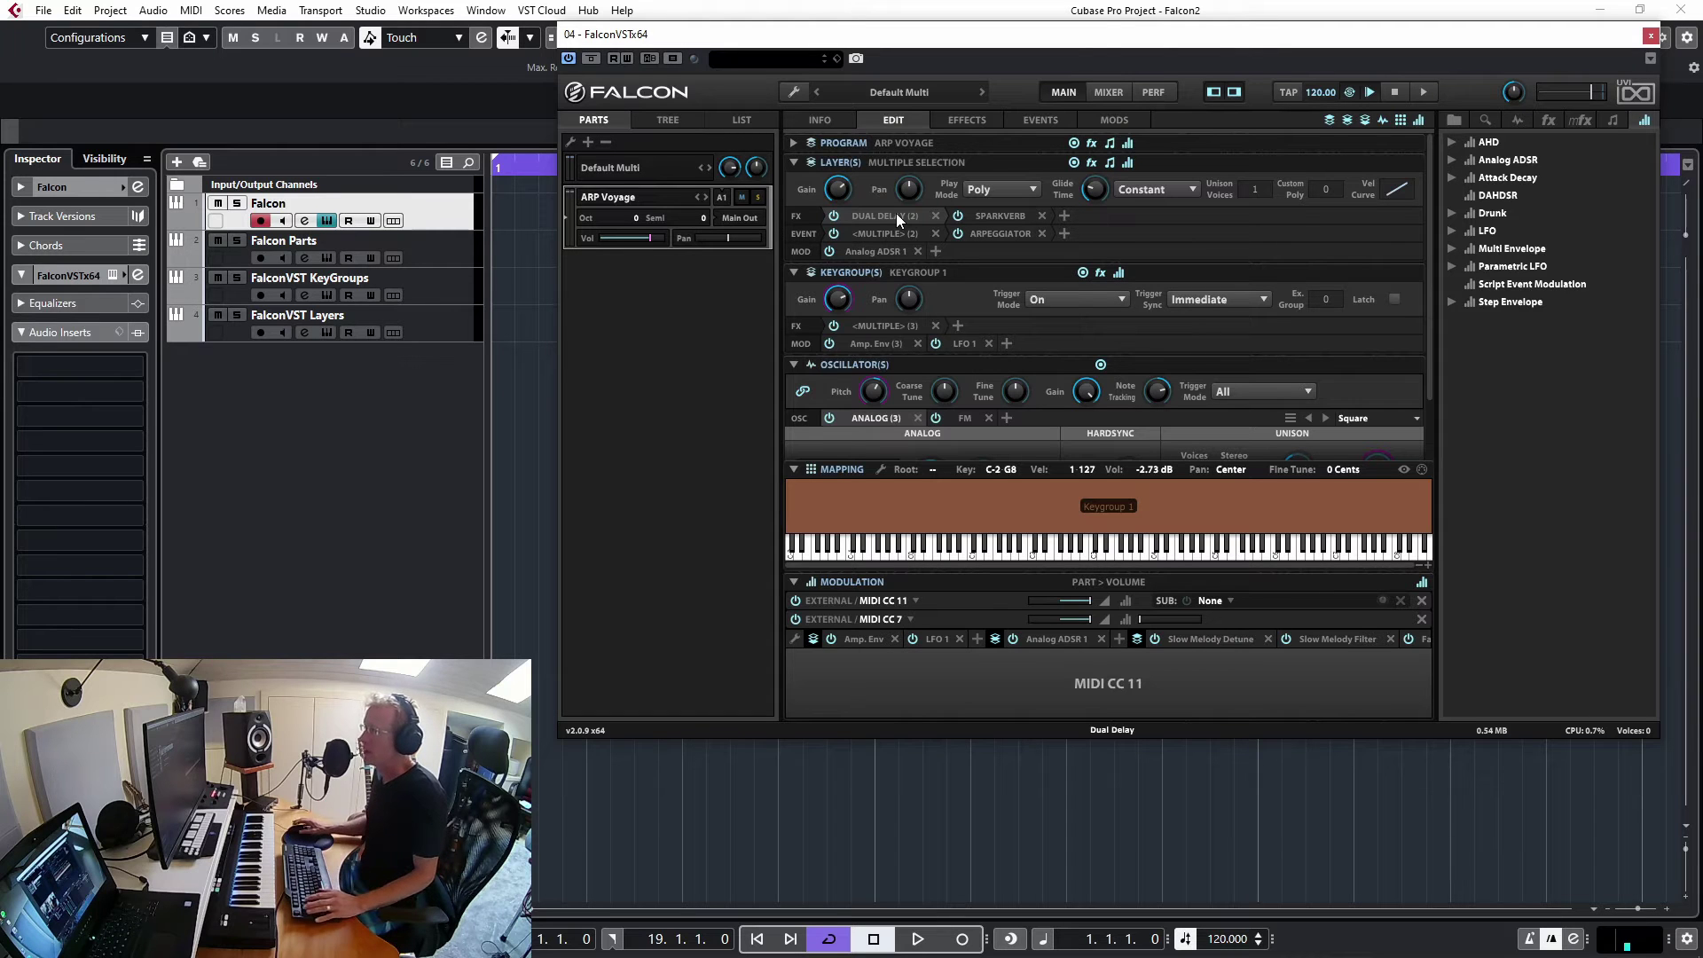
left_click(961, 120)
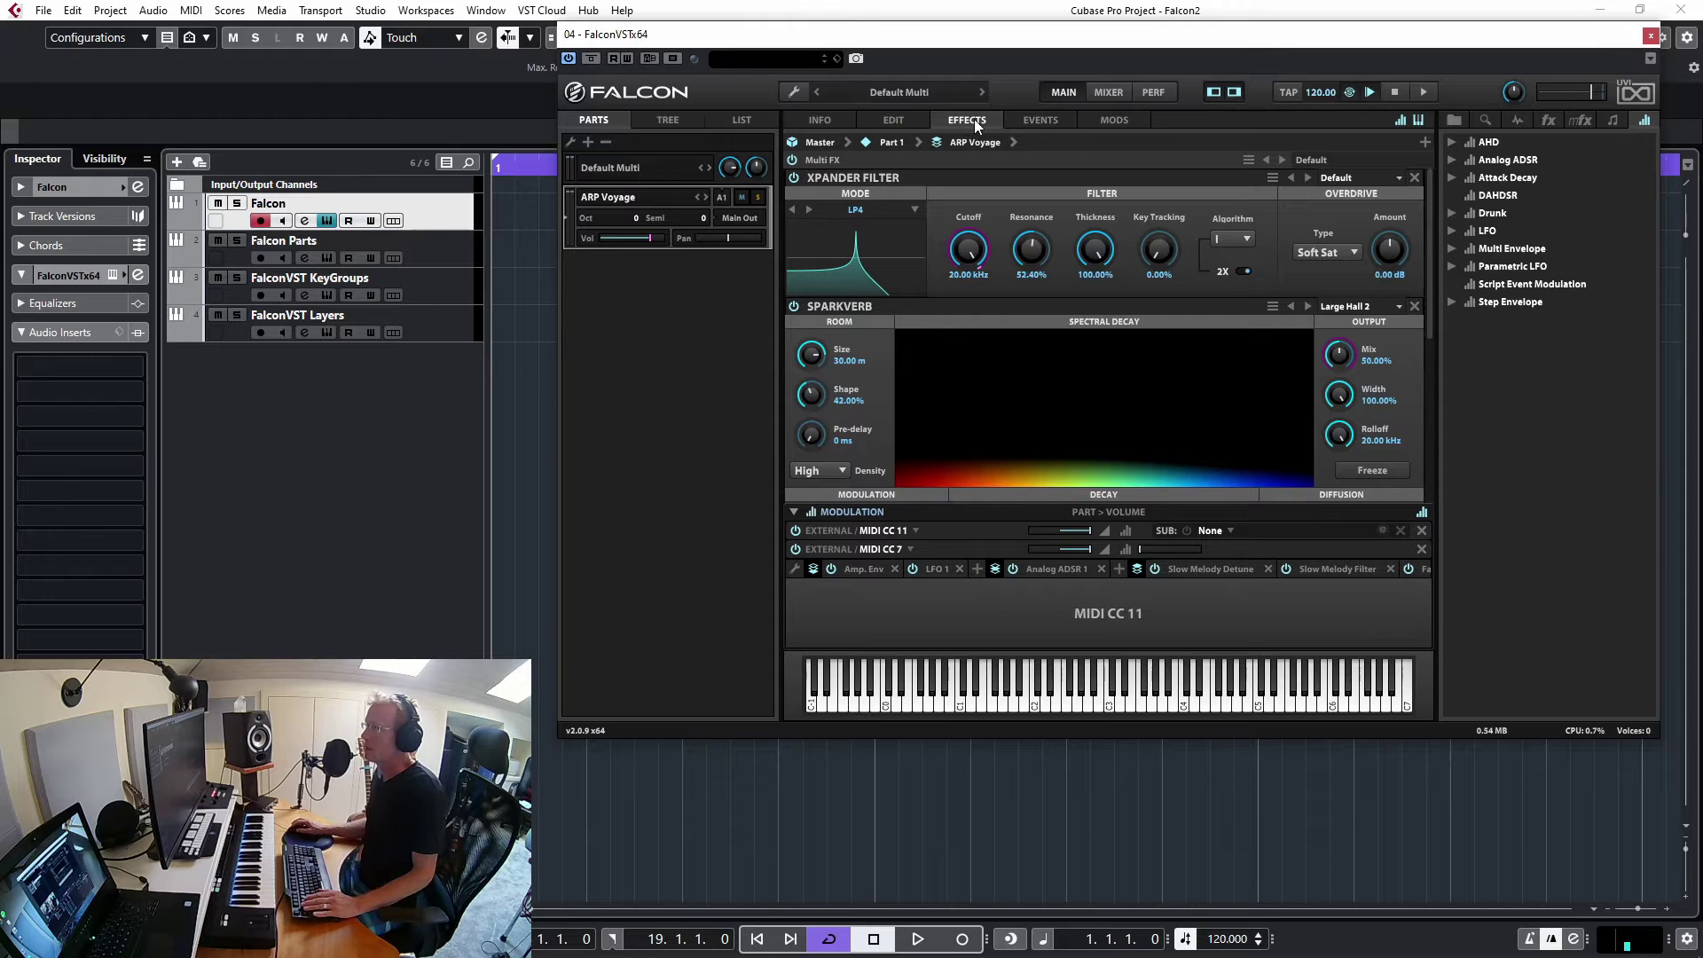
left_click(1051, 118)
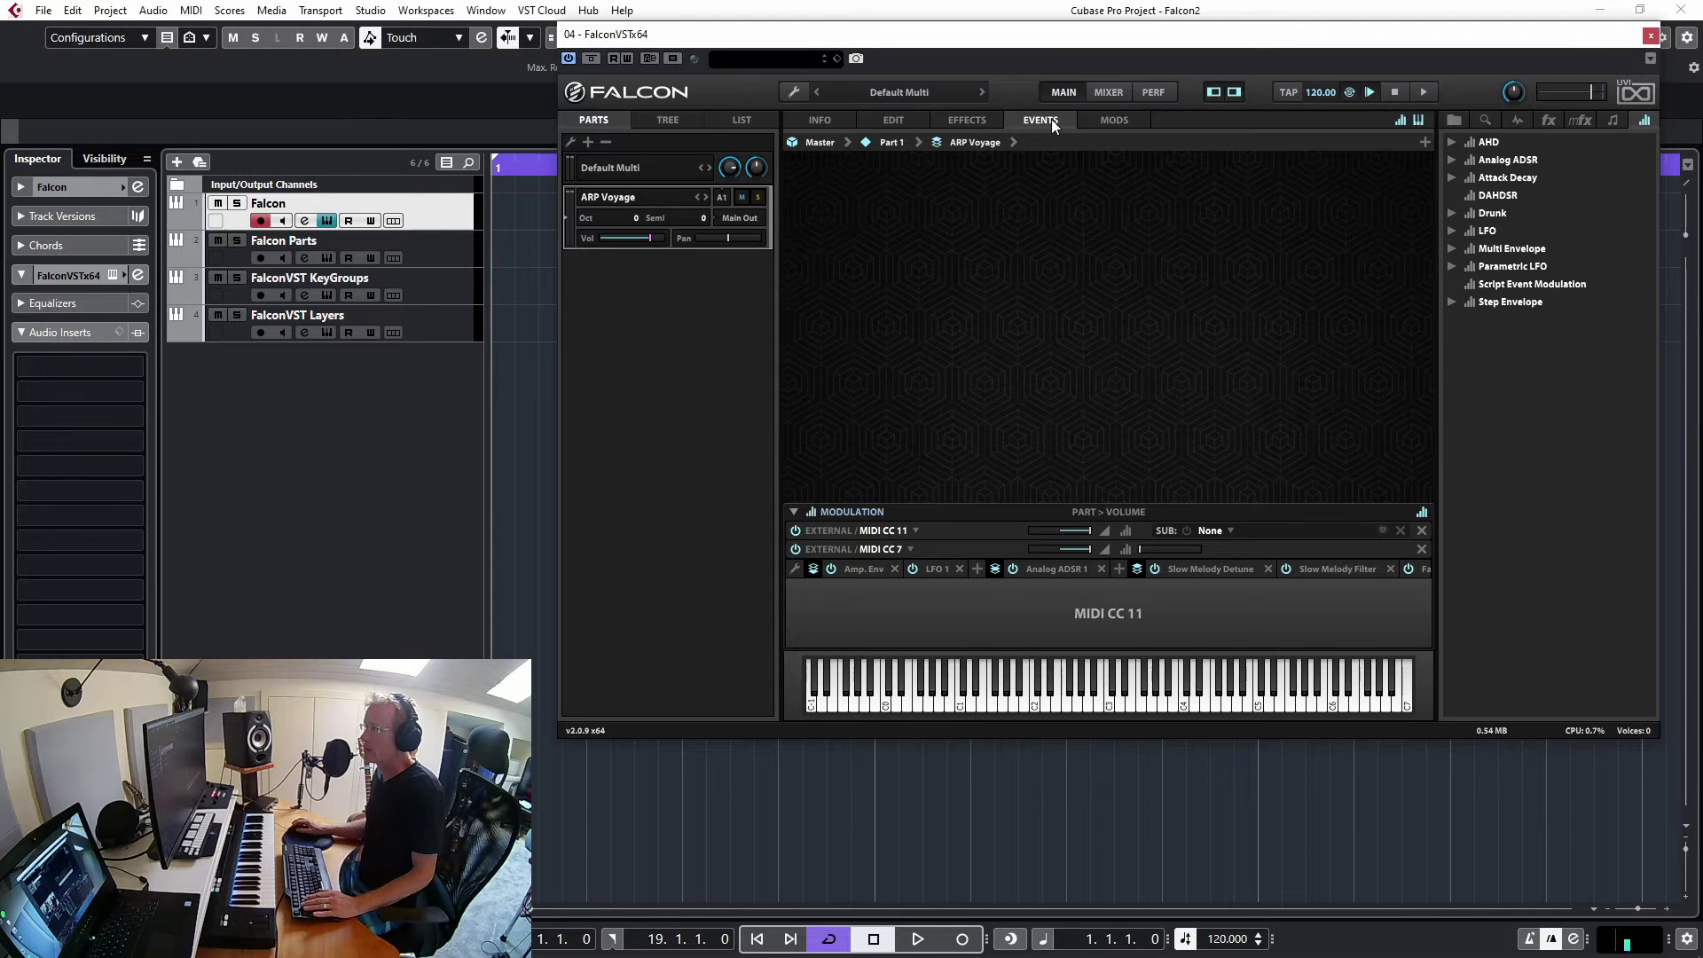
left_click(1111, 121)
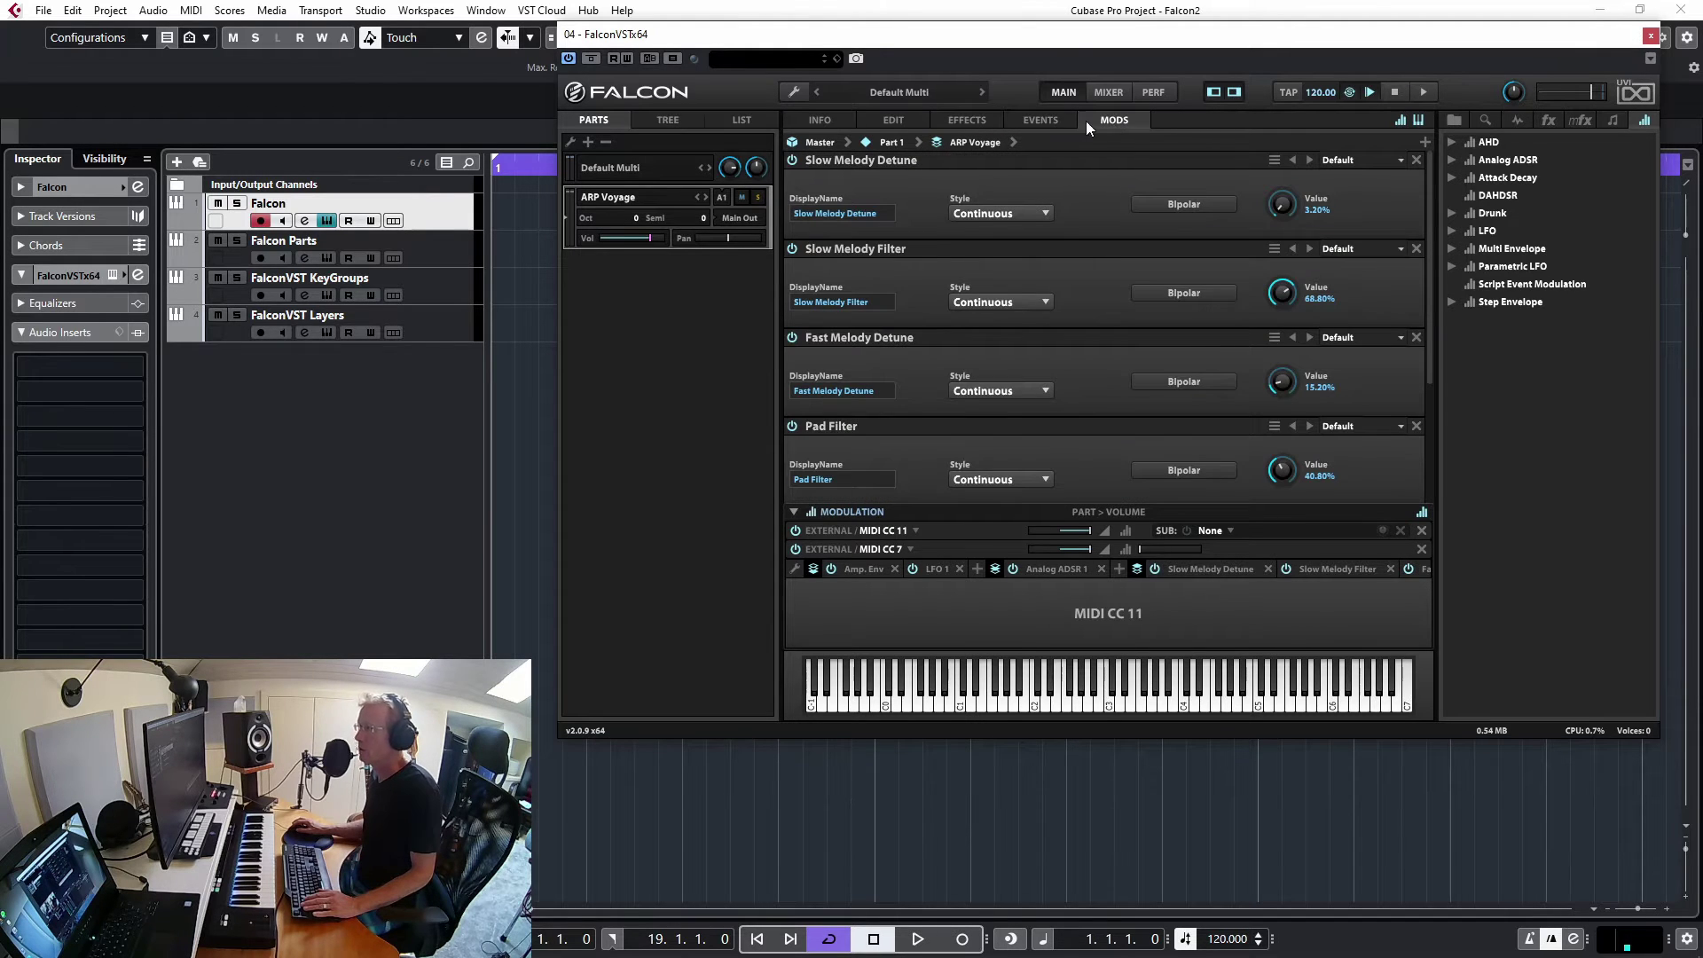
Step: Collapse the Layer, Keygroup, Oscillator, Mapping and Modulation sections and expand the Program section
left_click(896, 126)
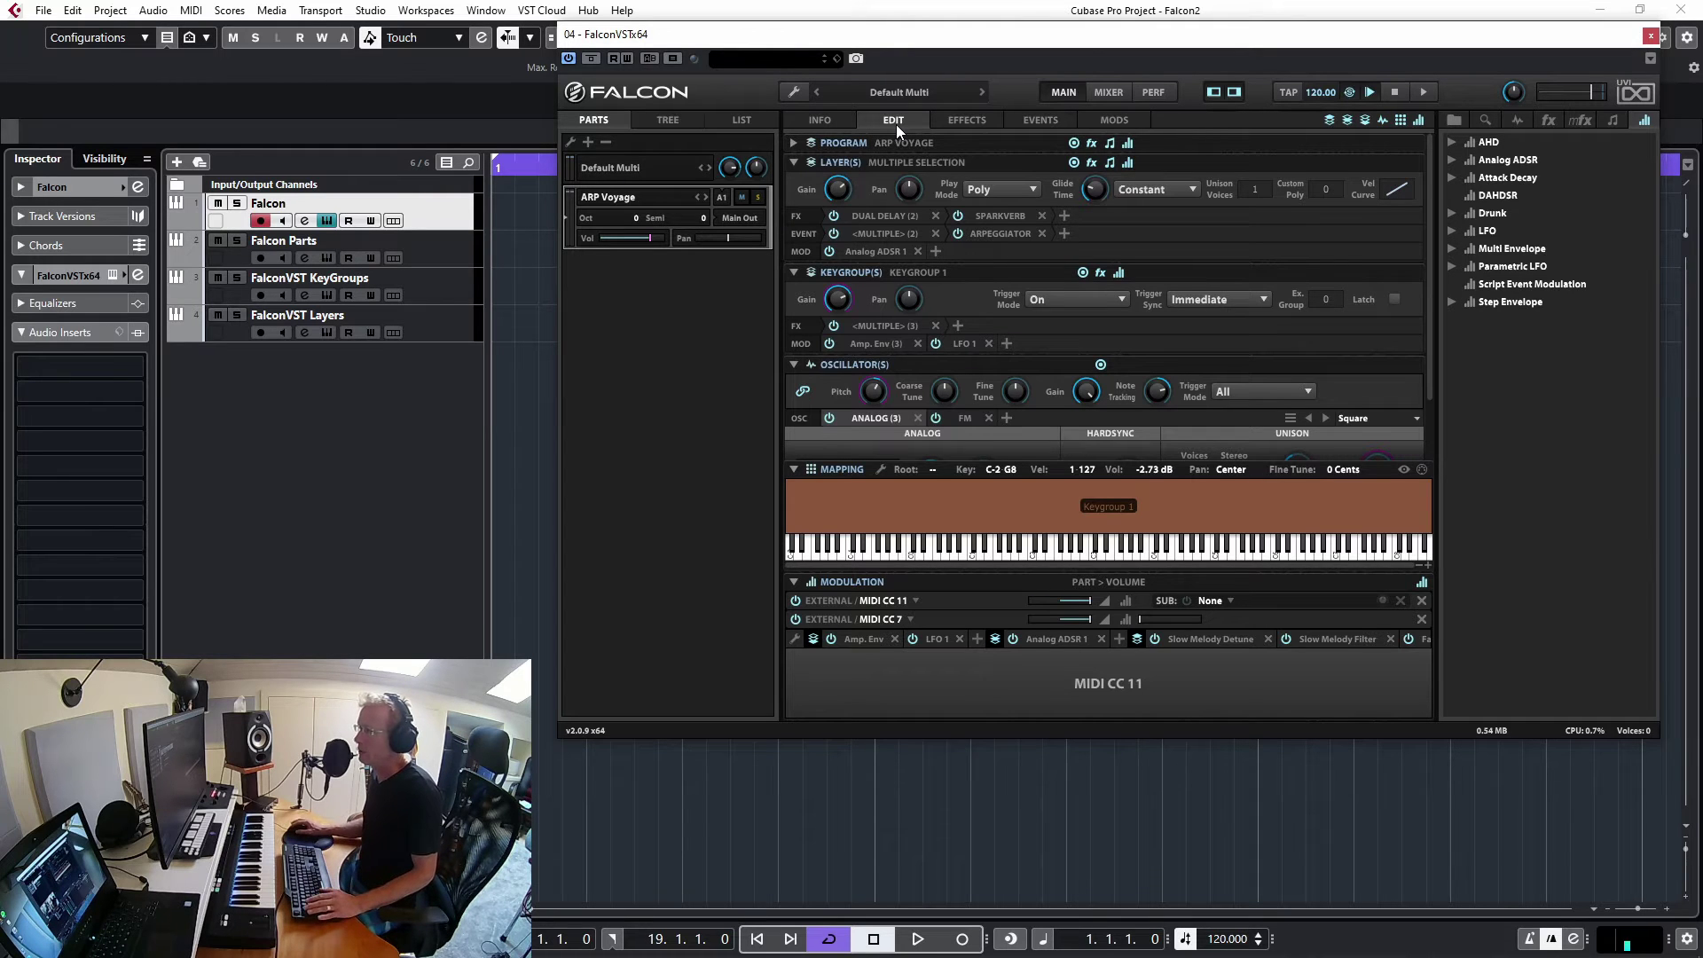
left_click(792, 163)
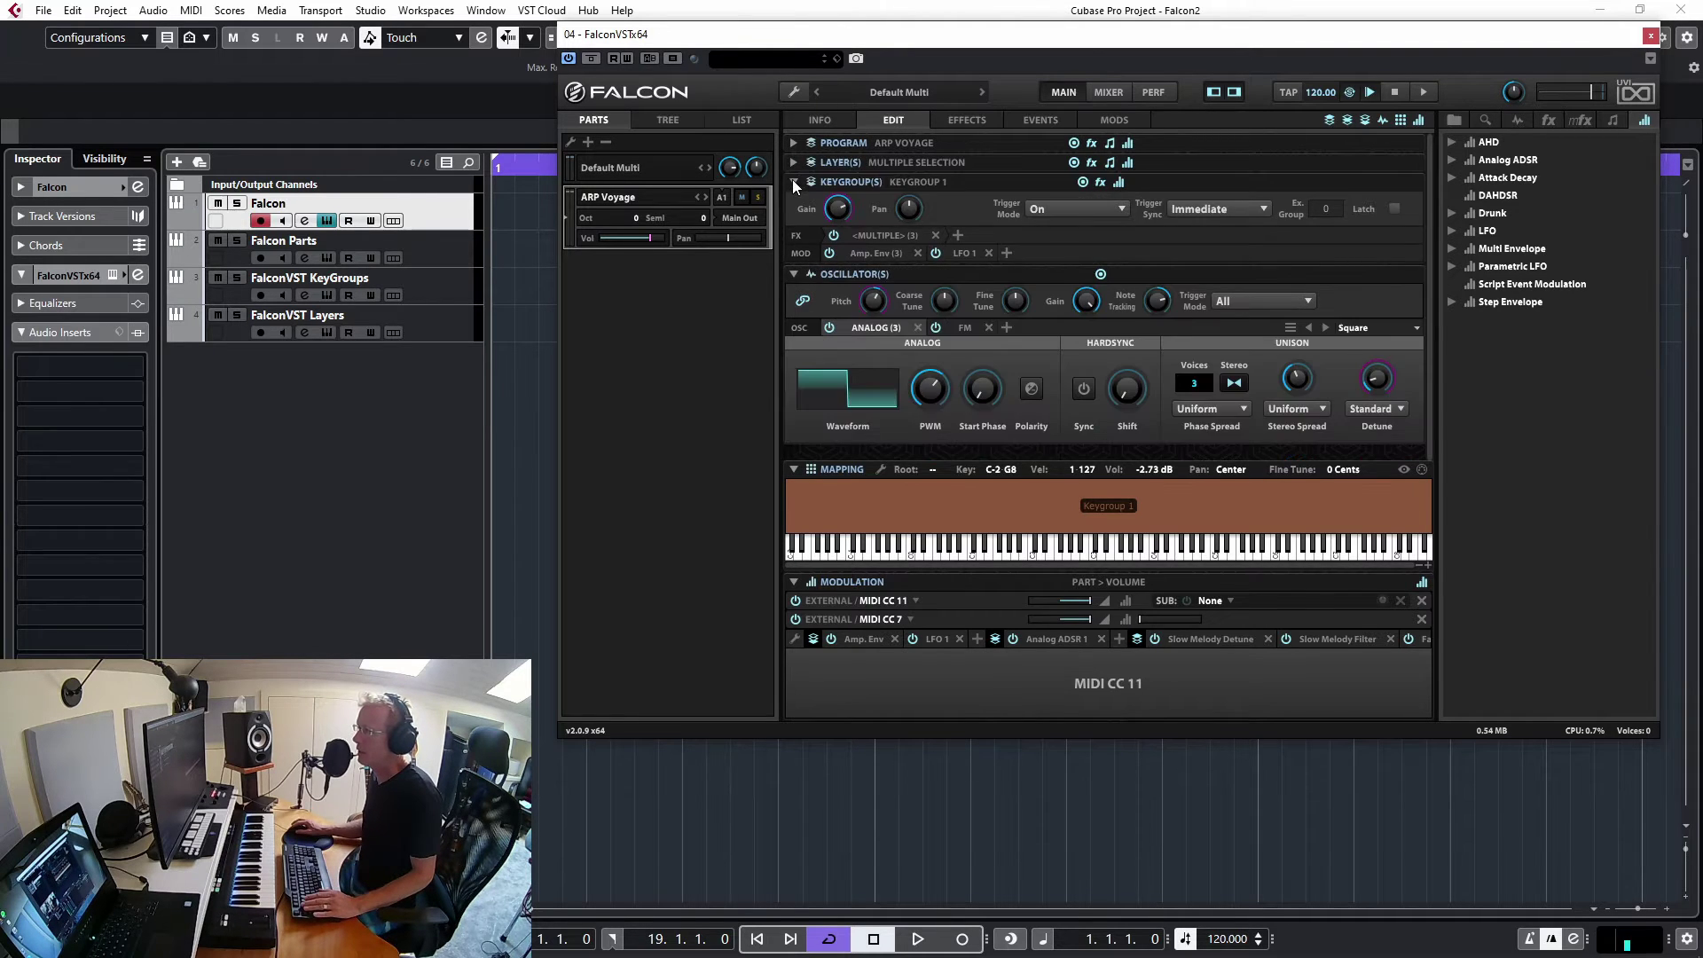
left_click(793, 182)
left_click(793, 203)
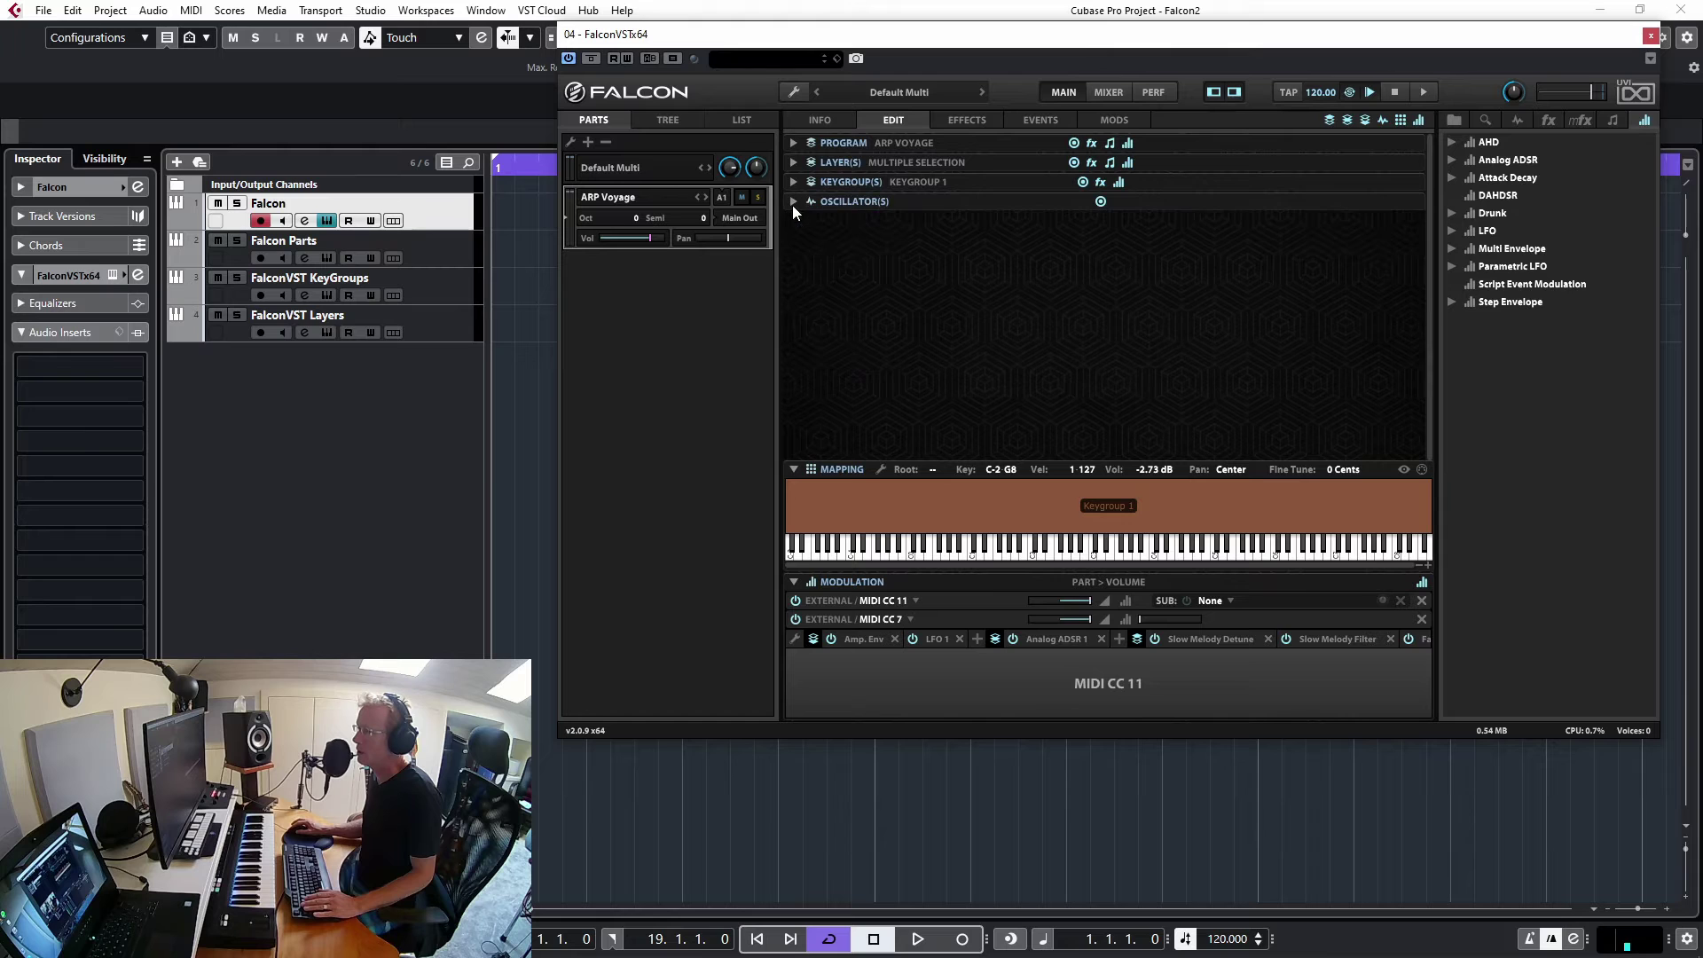
left_click(793, 470)
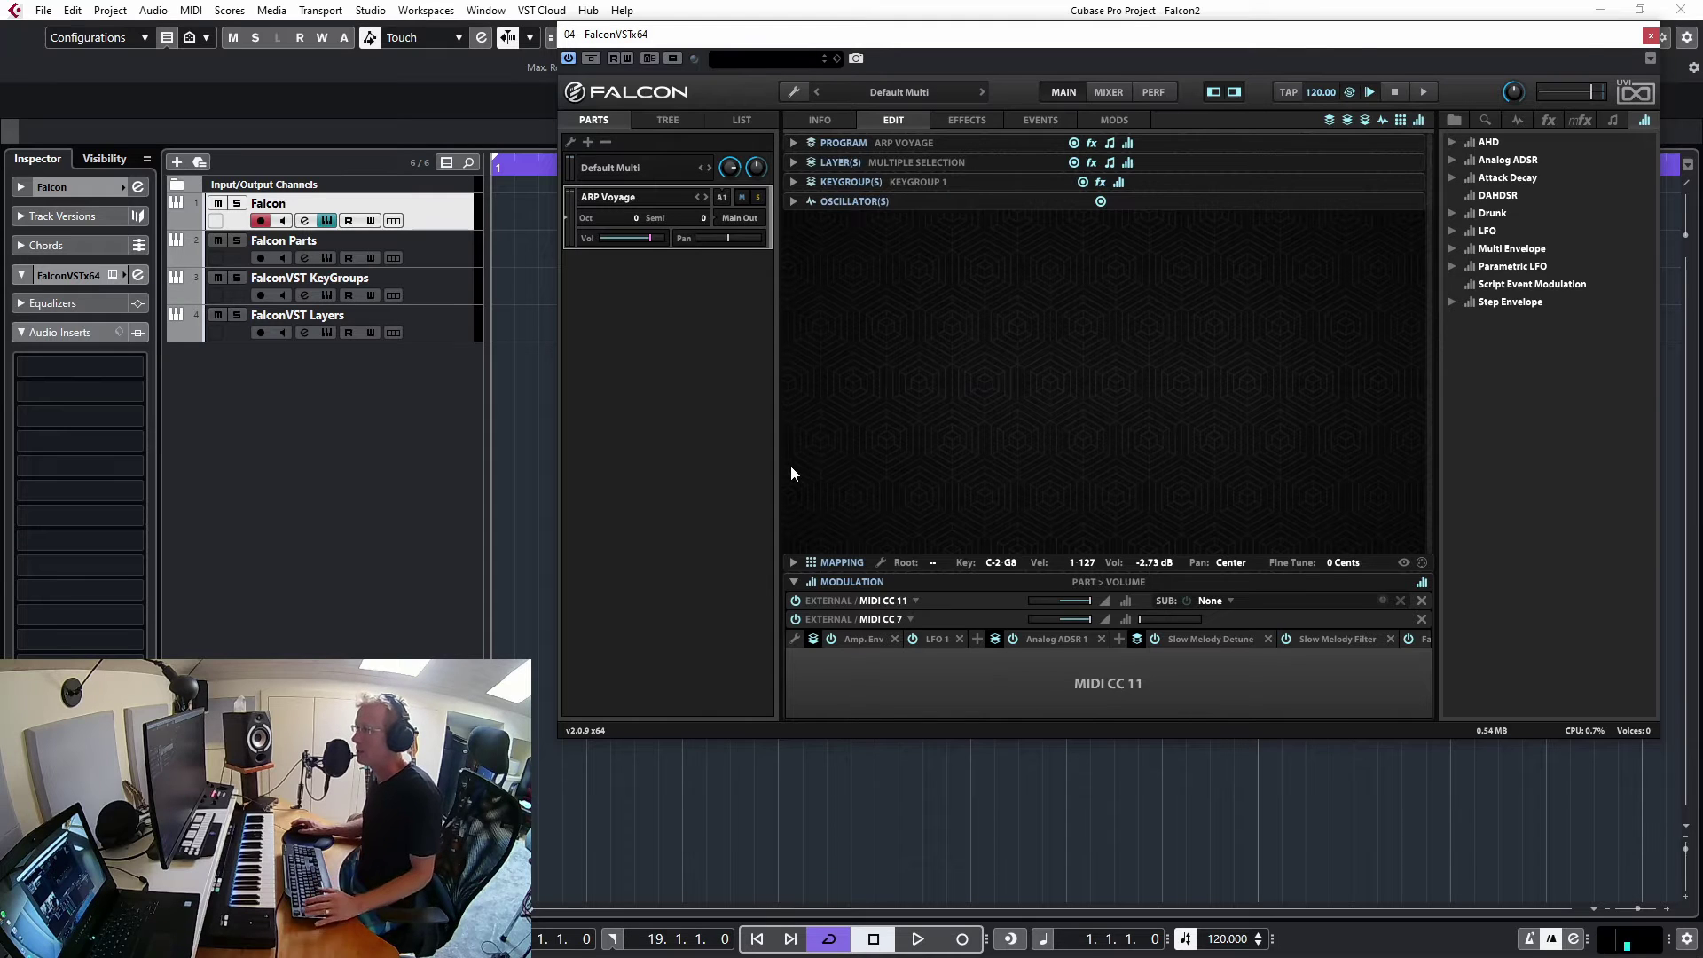
left_click(794, 581)
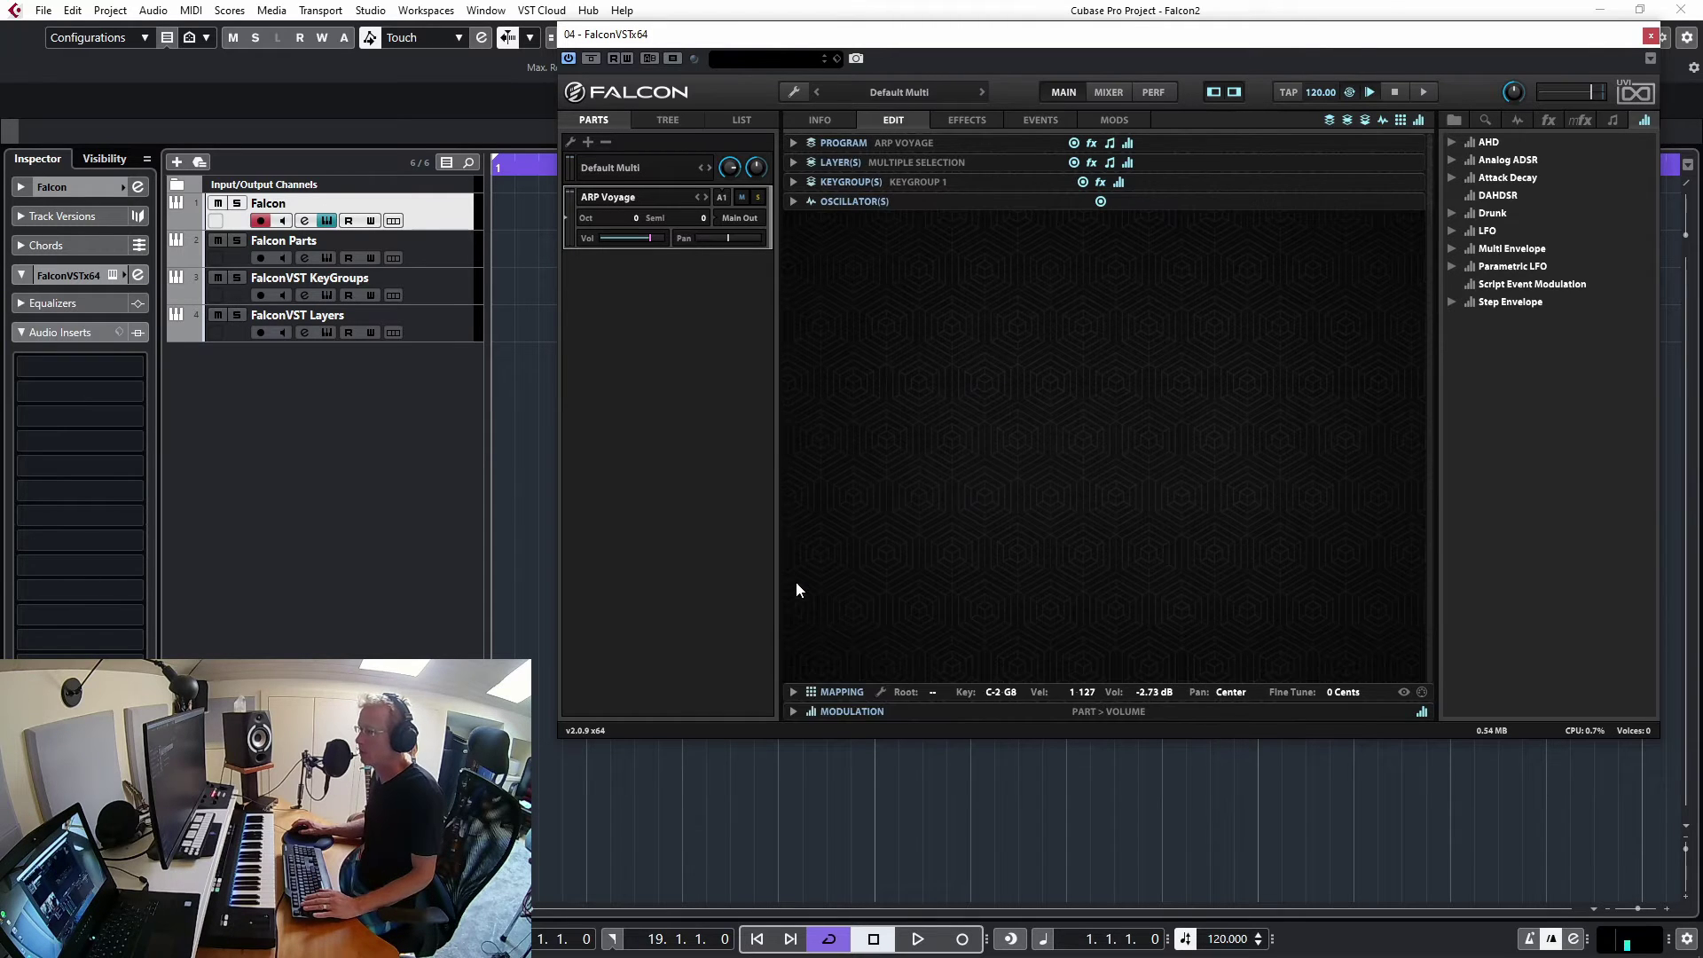
left_click(793, 142)
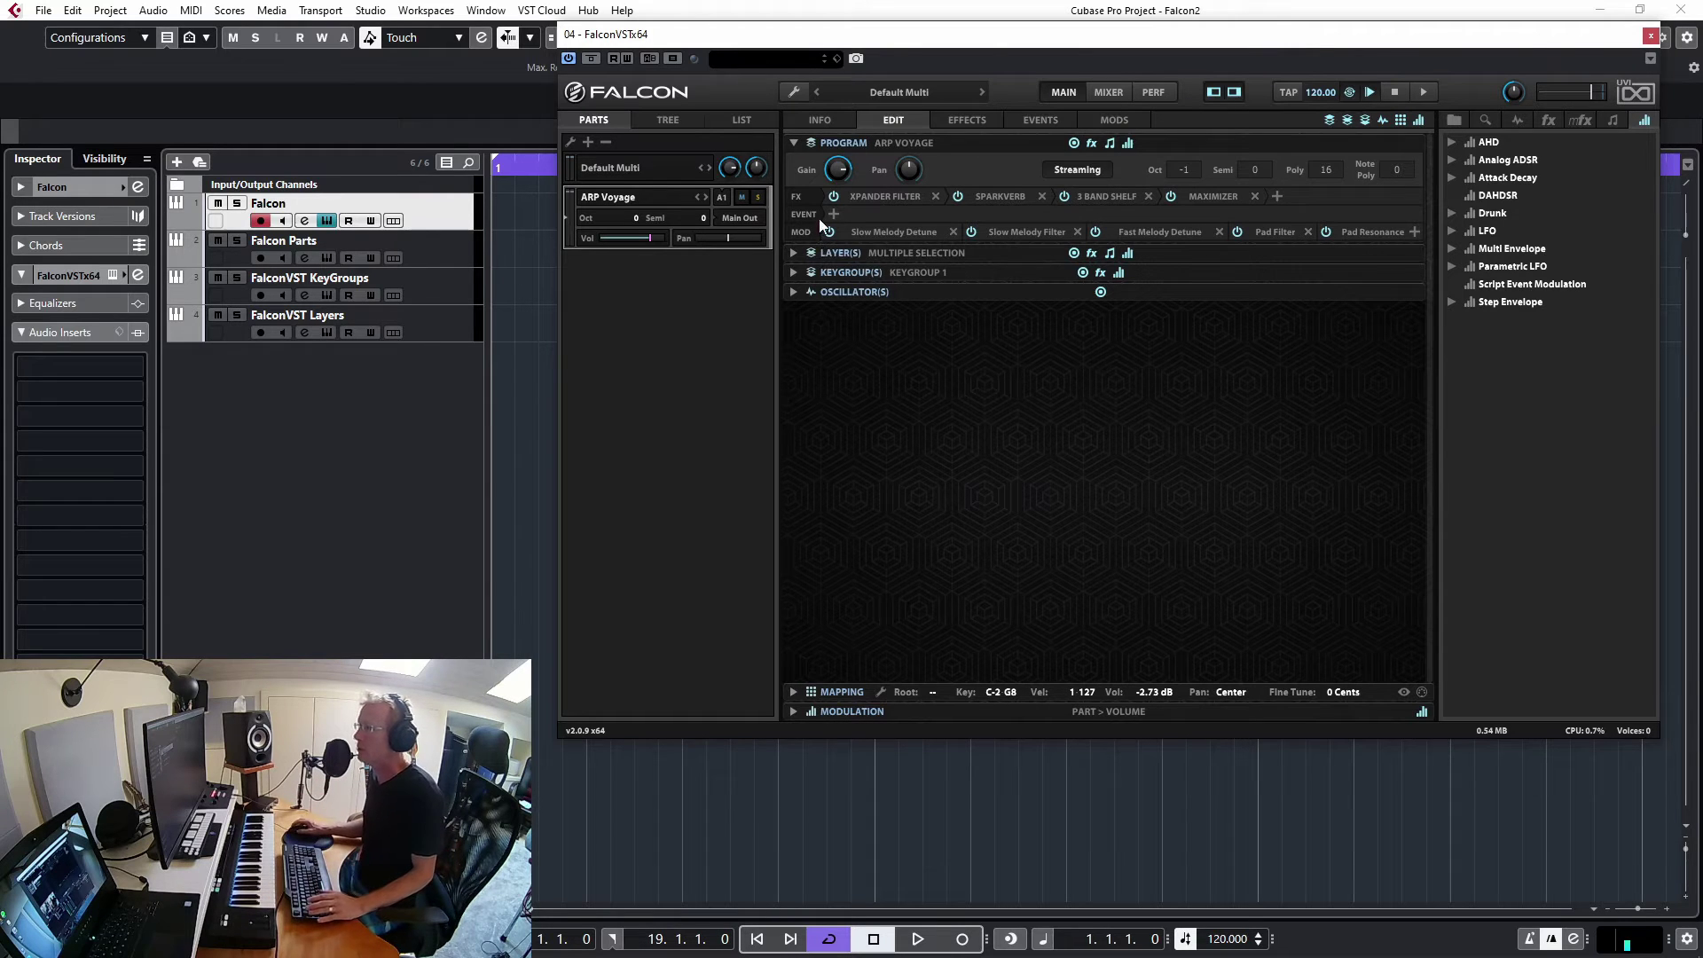
Step: Lower the ARP Voyage program gain, then reset it to exactly 0.00 dB
mouse_move(841, 174)
left_click_drag(838, 172, 833, 158)
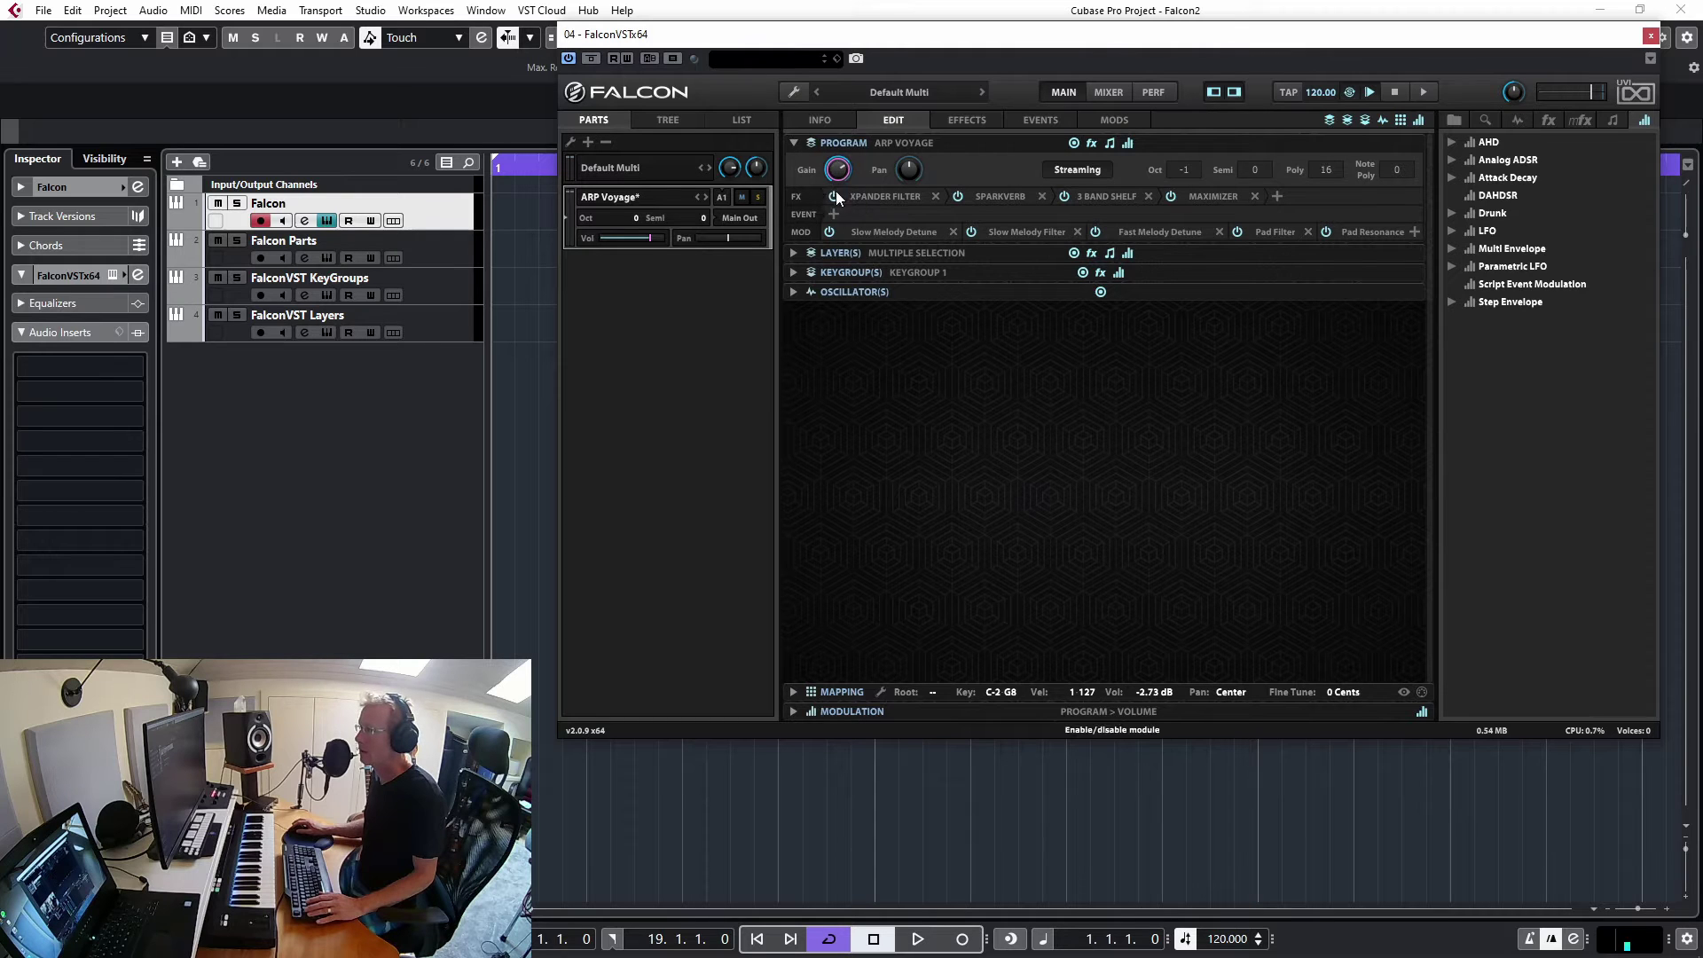
double_click(836, 168)
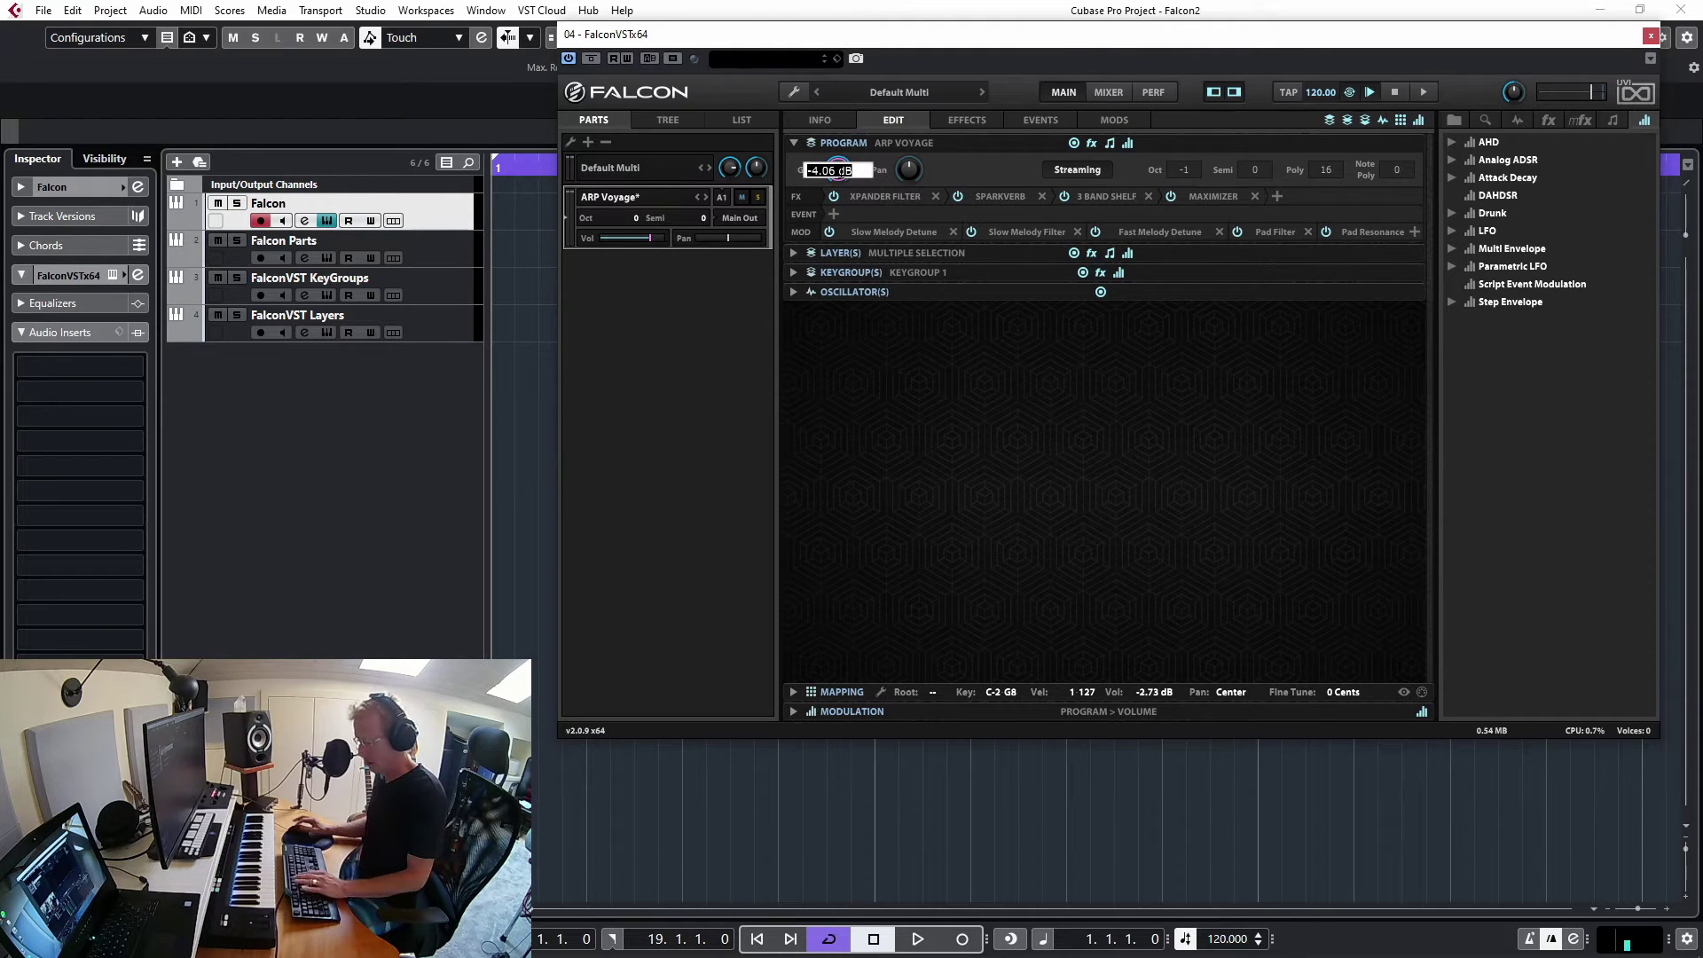
type("0")
key("Return")
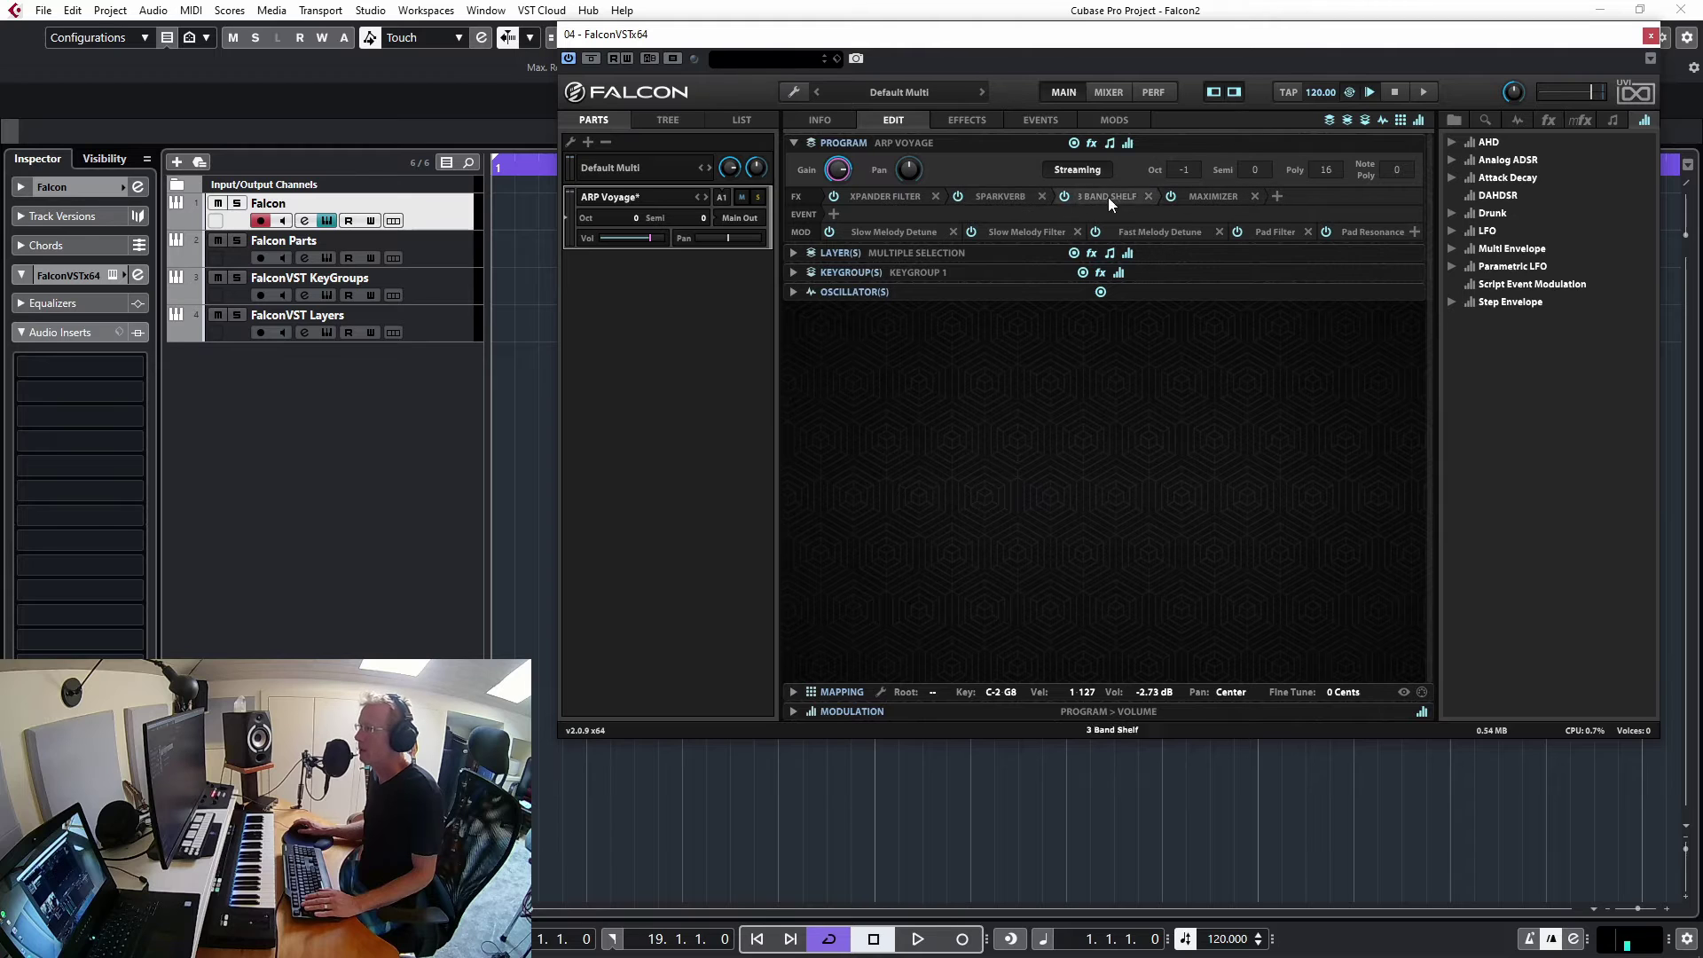
Step: Move Sparkverb after 3 Band Shelf in the ARP Voyage Program FX chain
left_click_drag(981, 194, 1068, 202)
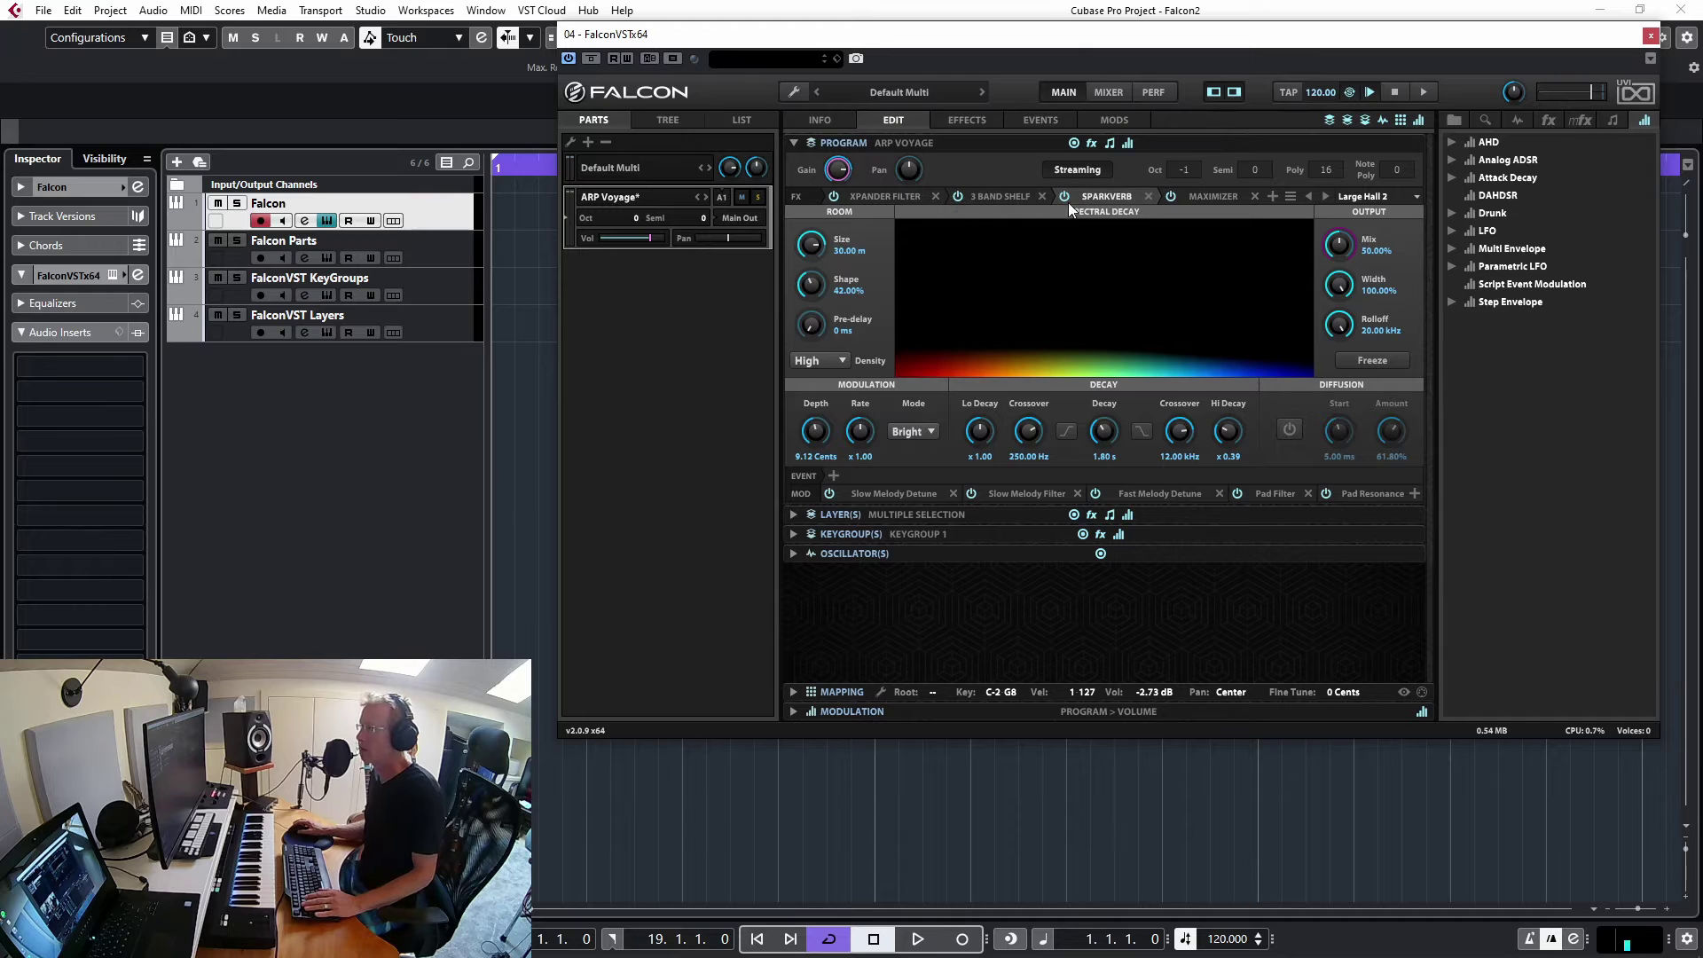
right_click(994, 197)
mouse_move(1015, 213)
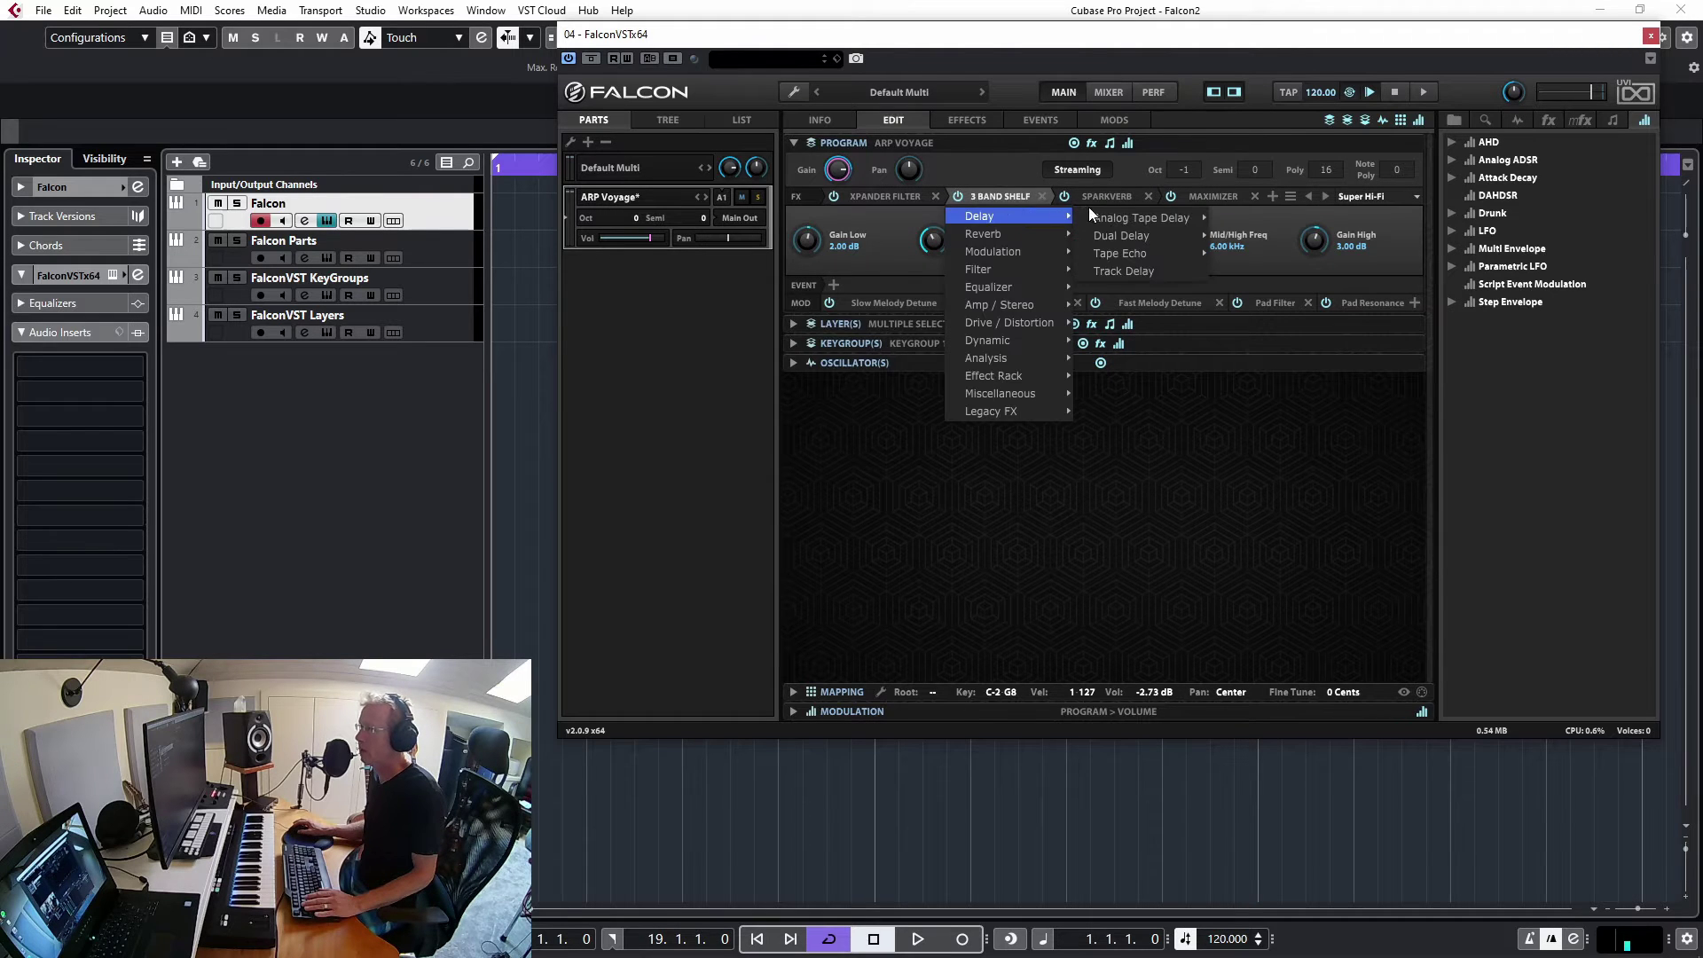
key("Escape")
mouse_move(995, 196)
left_mouse_down()
mouse_move(1277, 197)
mouse_move(989, 200)
left_mouse_up()
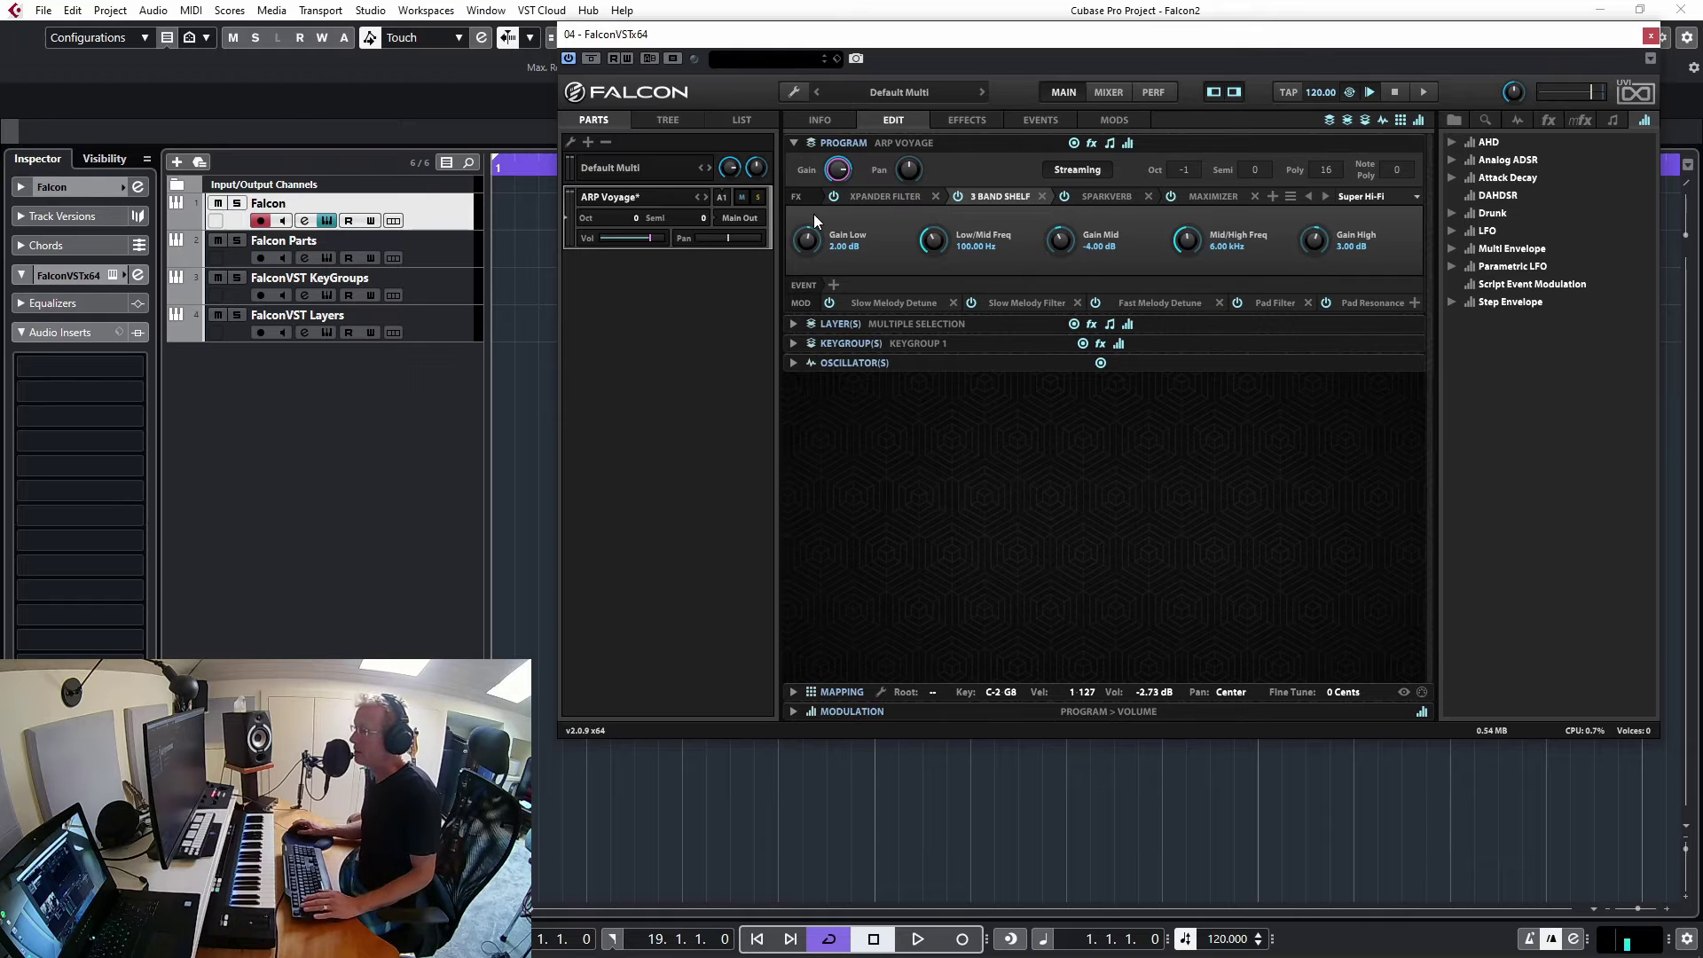
Step: Review the Xpander Filter, 3 Band Shelf and Sparkverb settings, then collapse the Program section
left_click(880, 198)
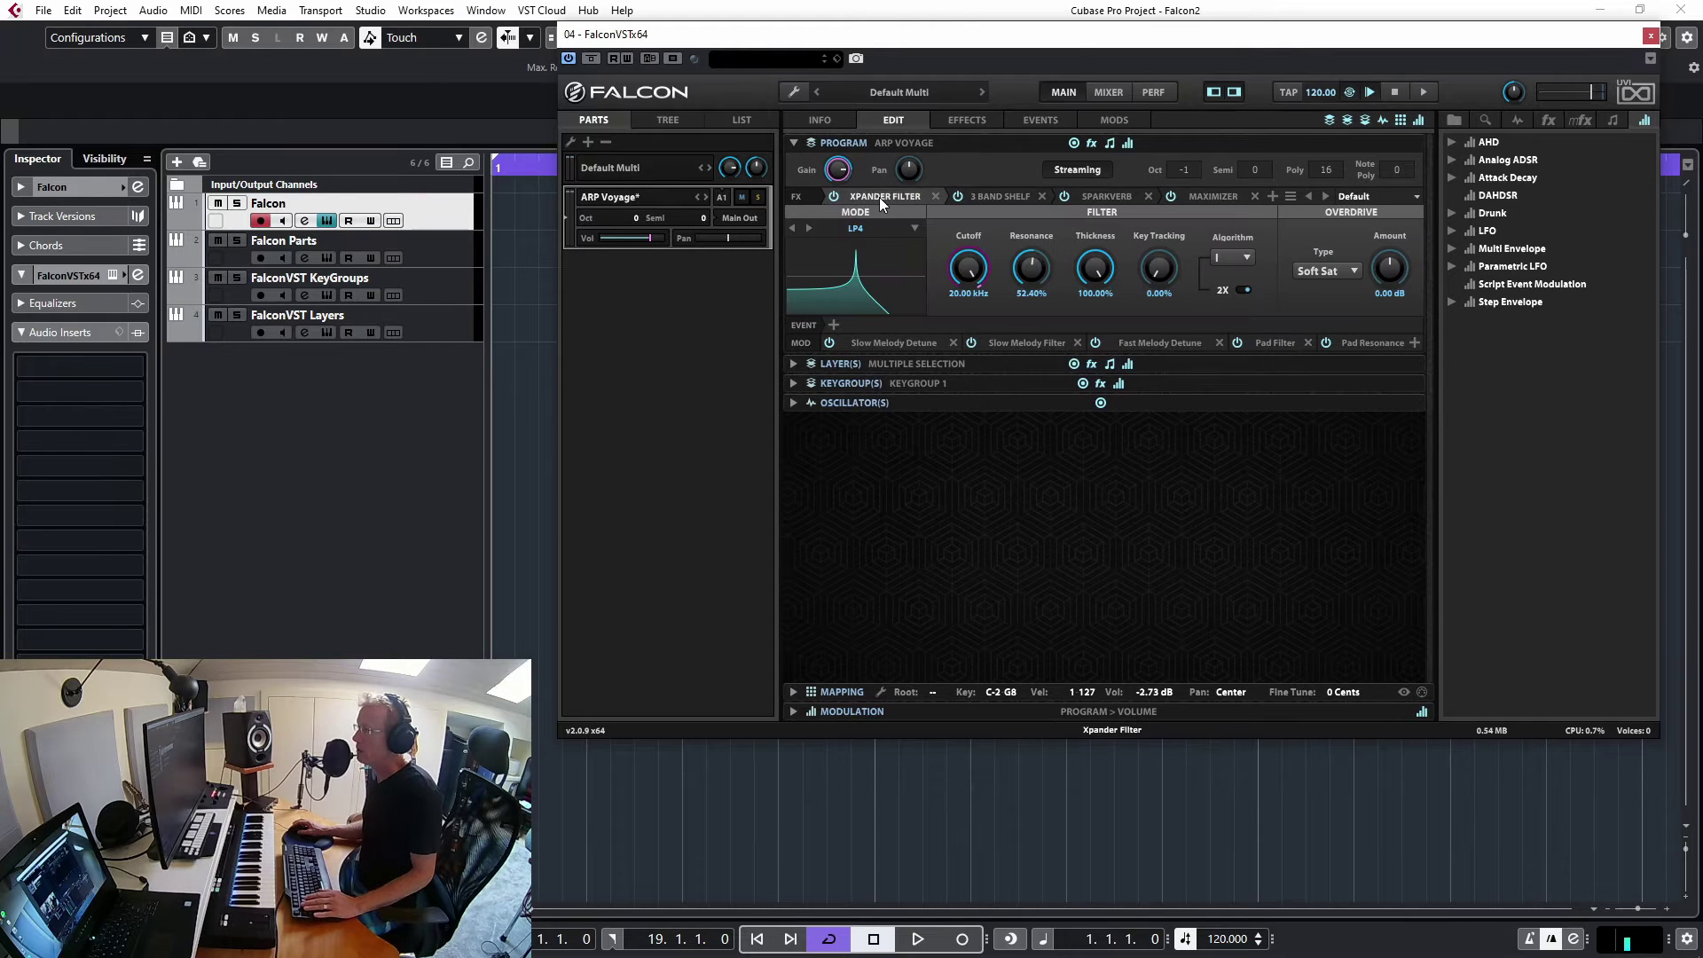
left_click(997, 198)
left_click(1108, 197)
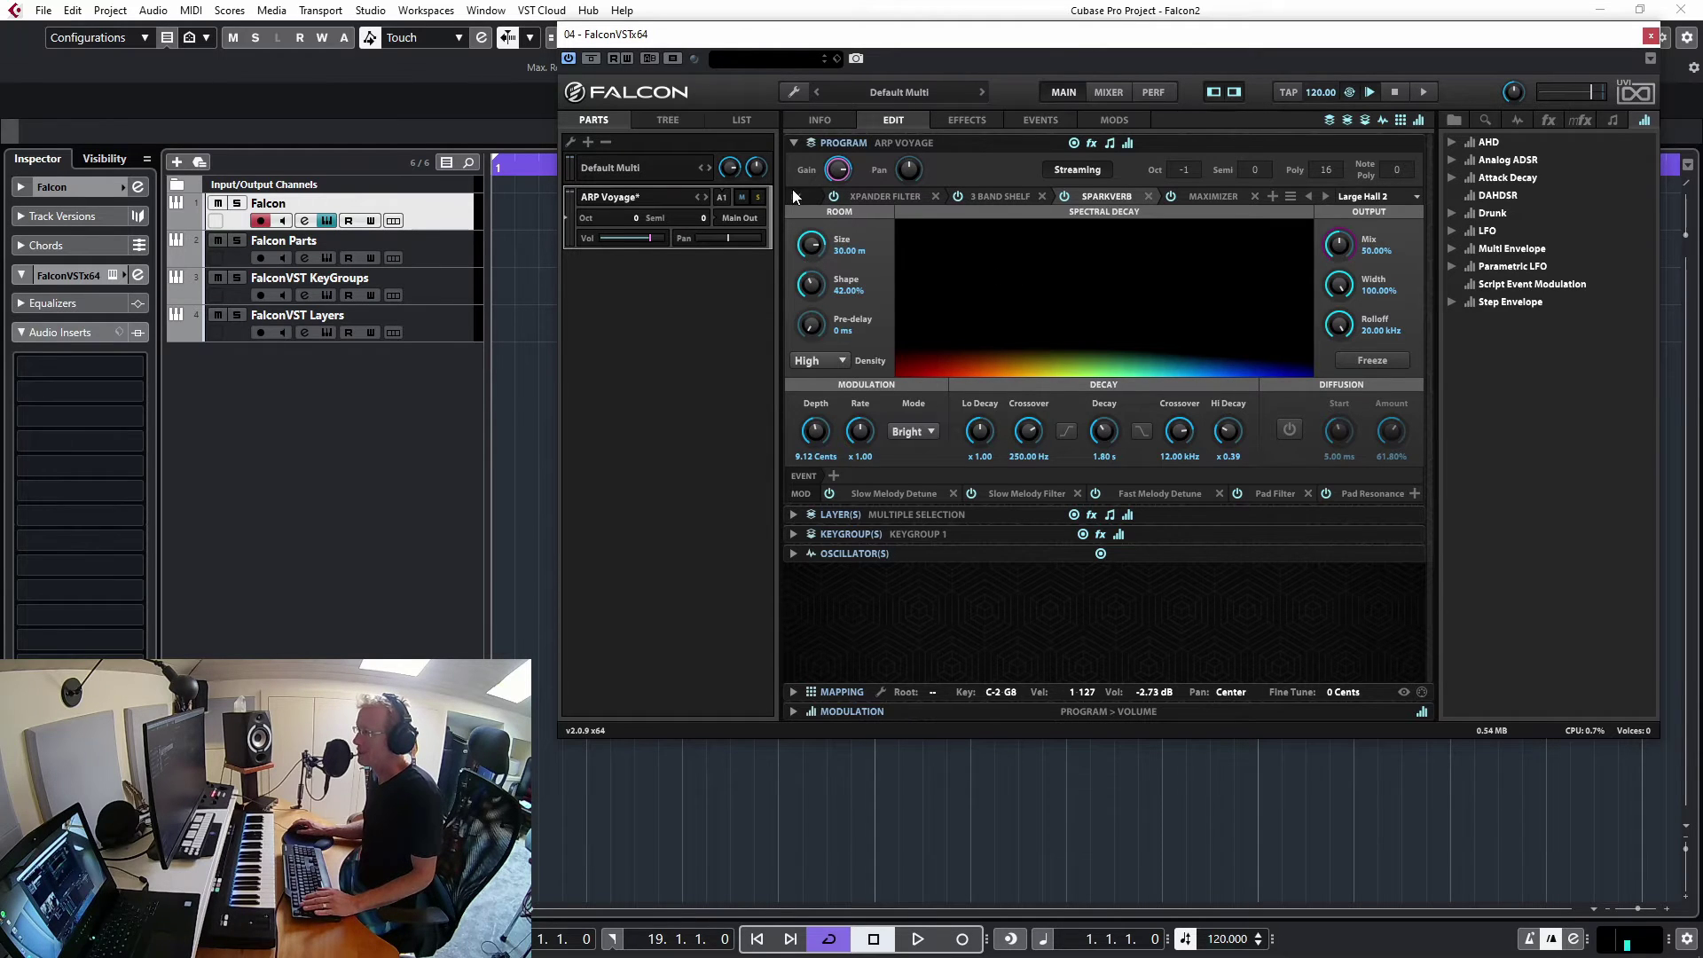
left_click(794, 144)
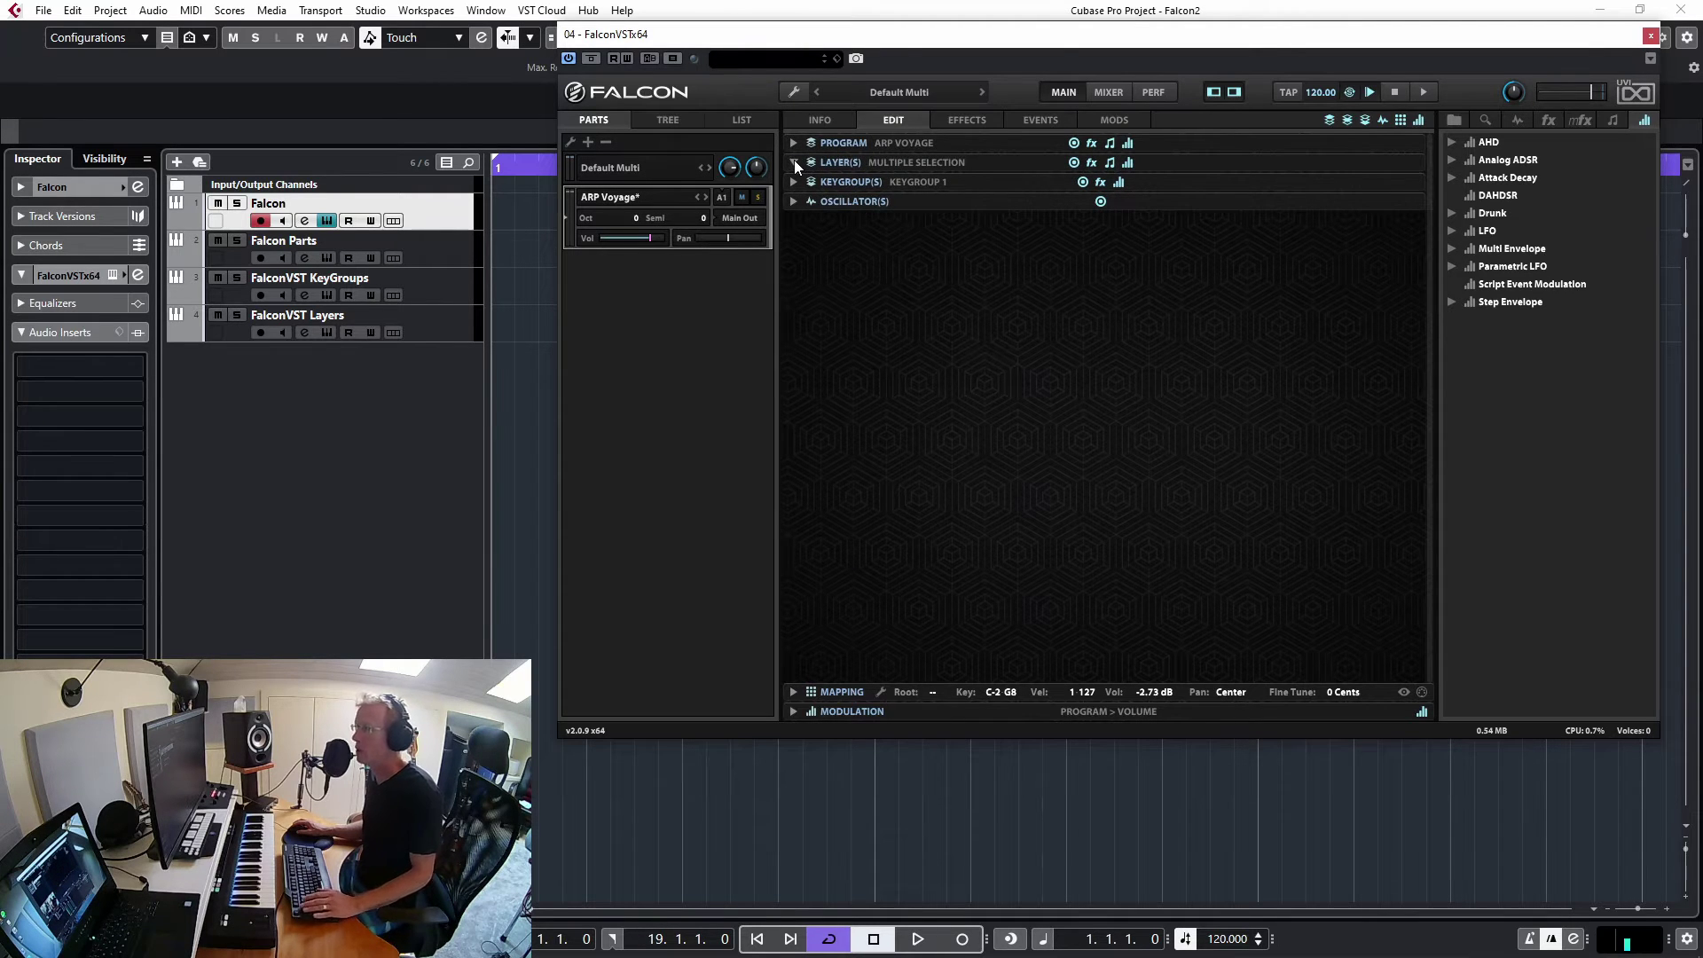
Step: Expand the ARP Voyage keygroup and oscillator sections to show the Analog oscillator on Square
left_click(794, 162)
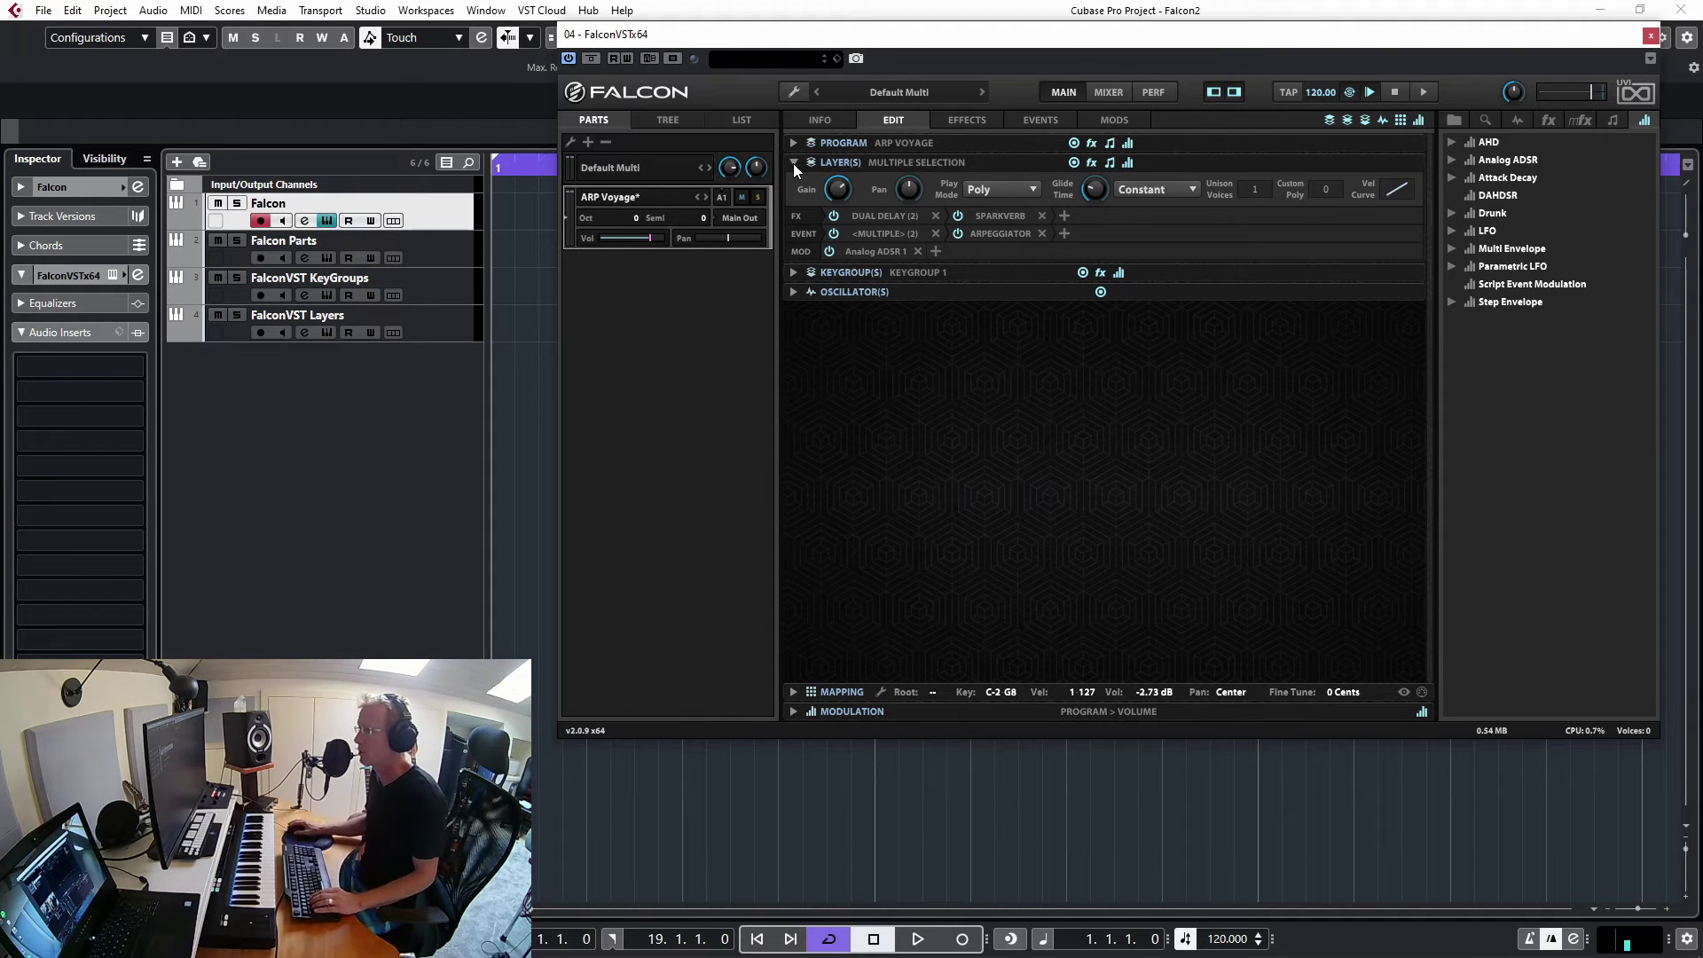
left_click(794, 163)
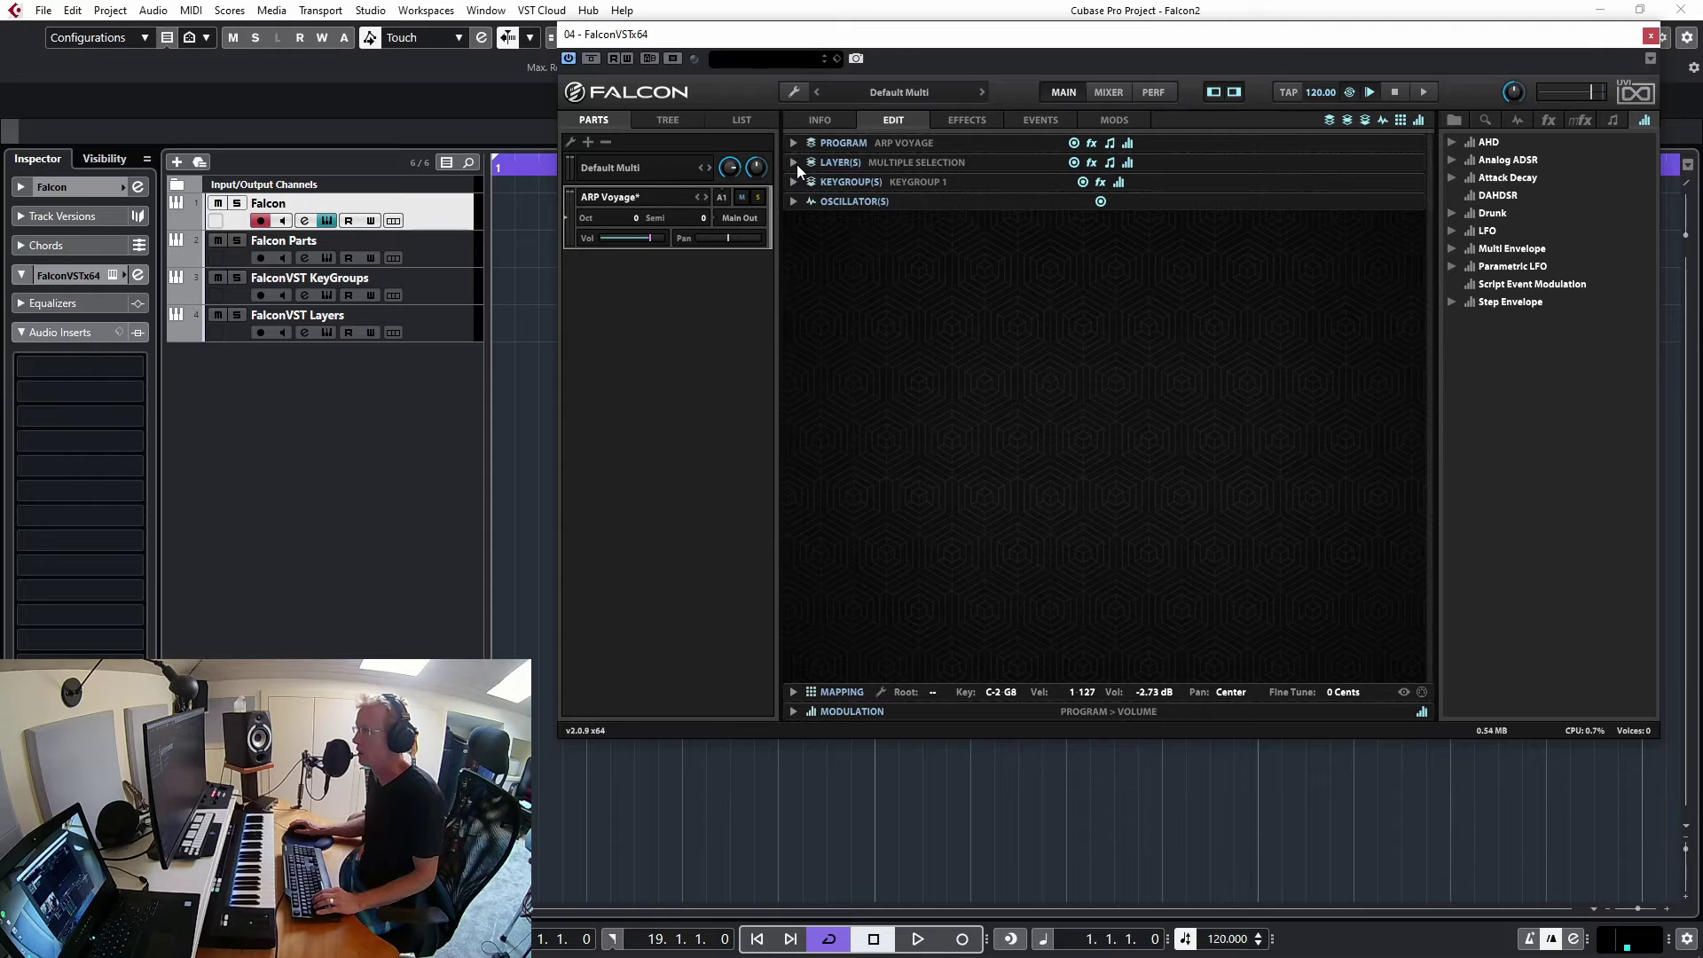
left_click(794, 182)
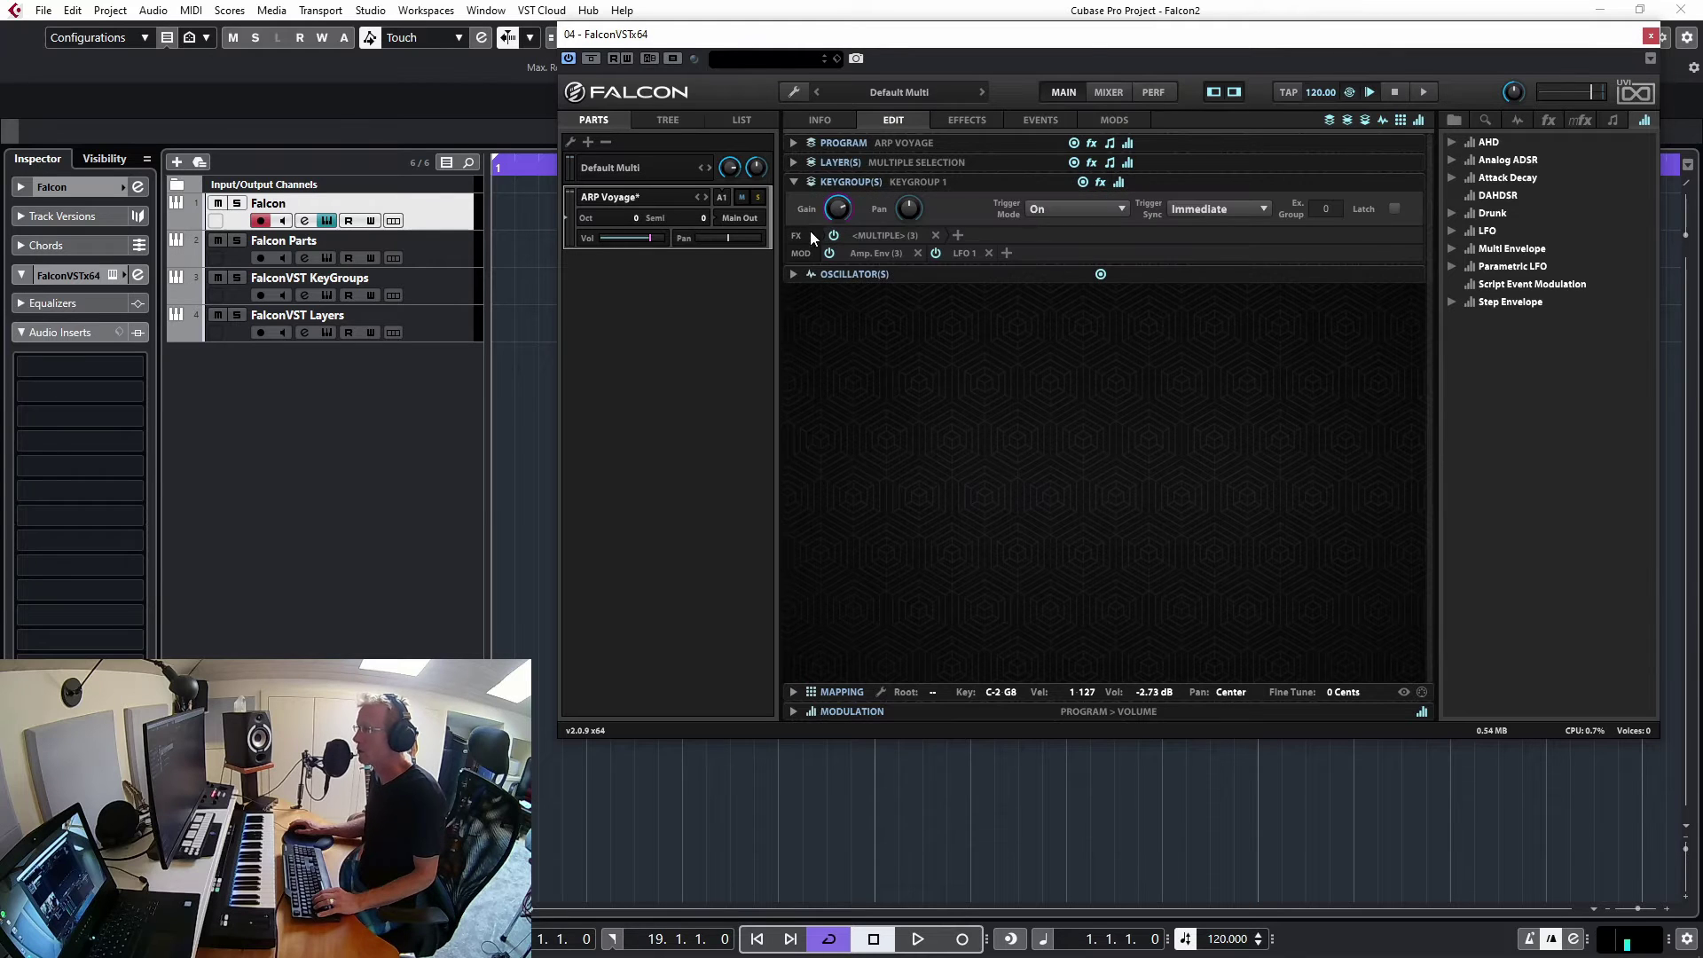
left_click(794, 276)
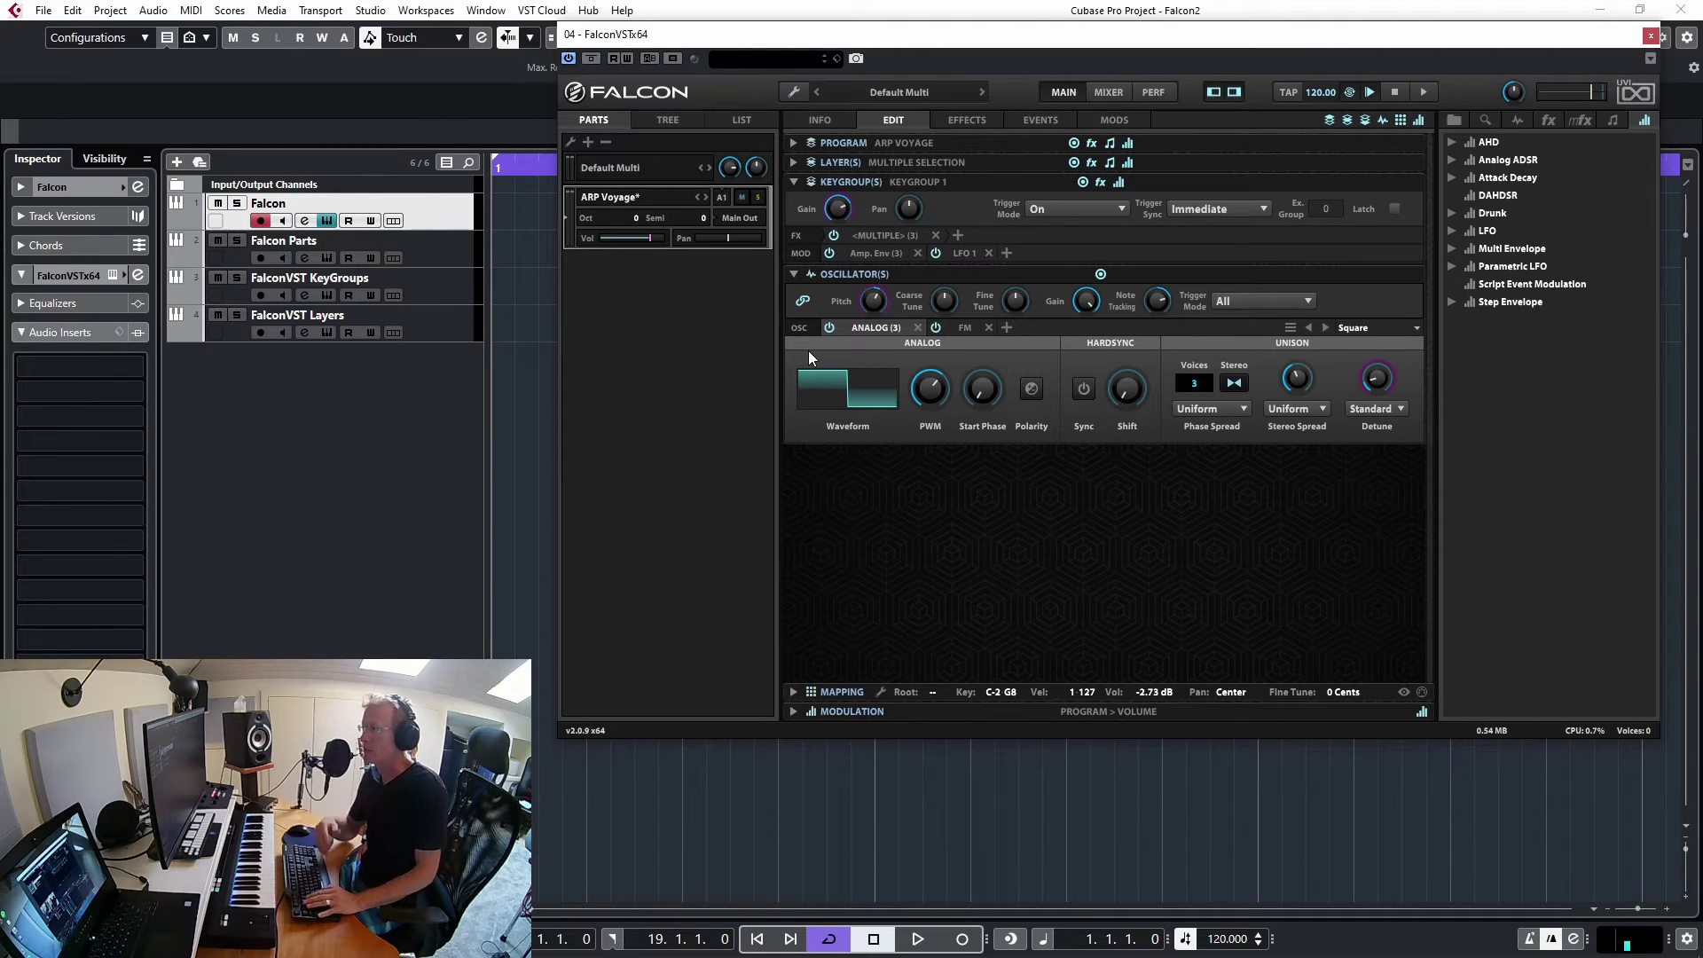
left_click(795, 92)
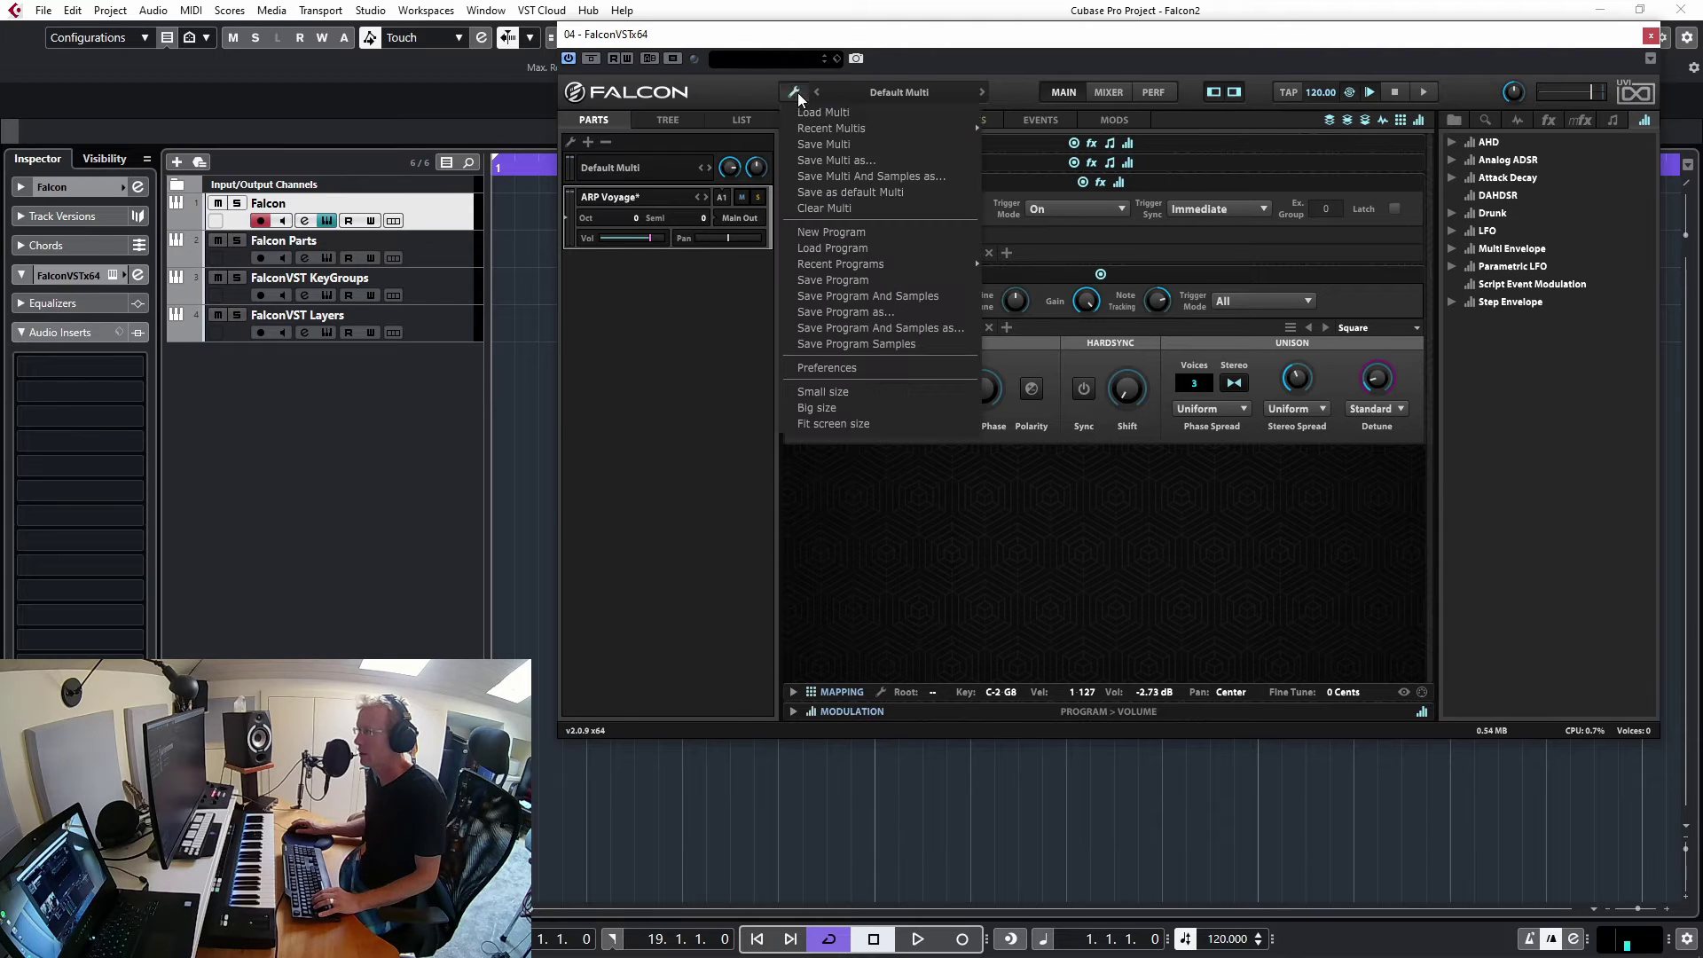
Step: Clear the multi with Clear Multi, leaving an empty Default Multi with one Empty part
left_click(812, 208)
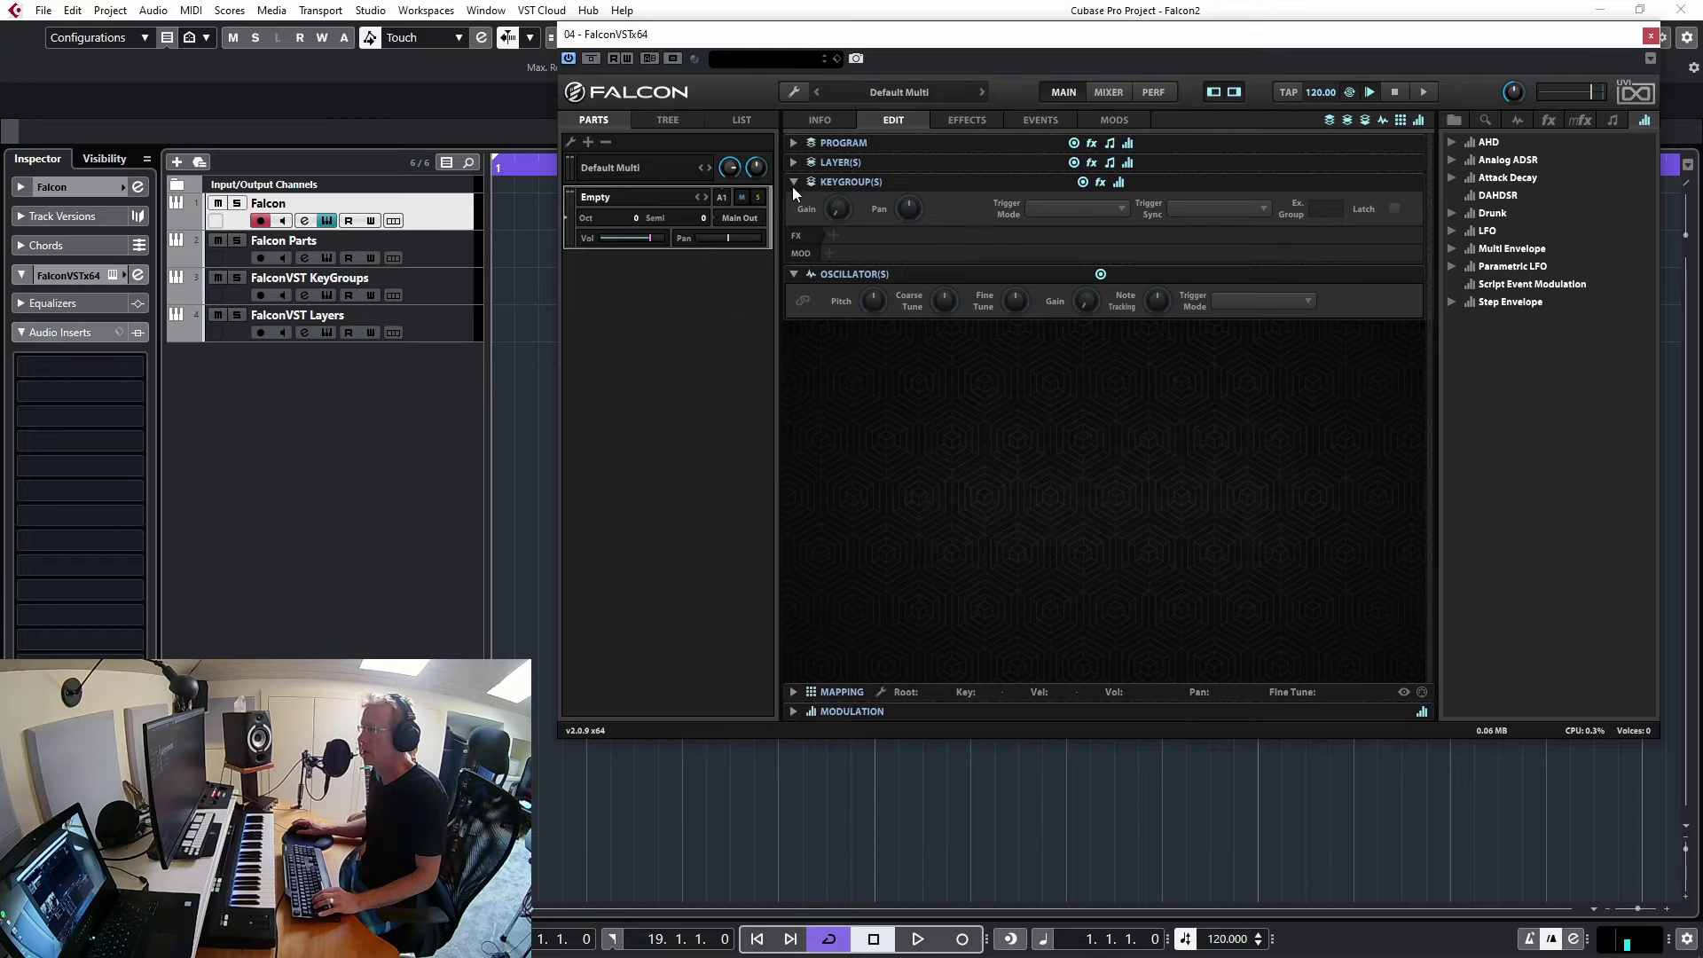
left_click(792, 182)
left_click(793, 203)
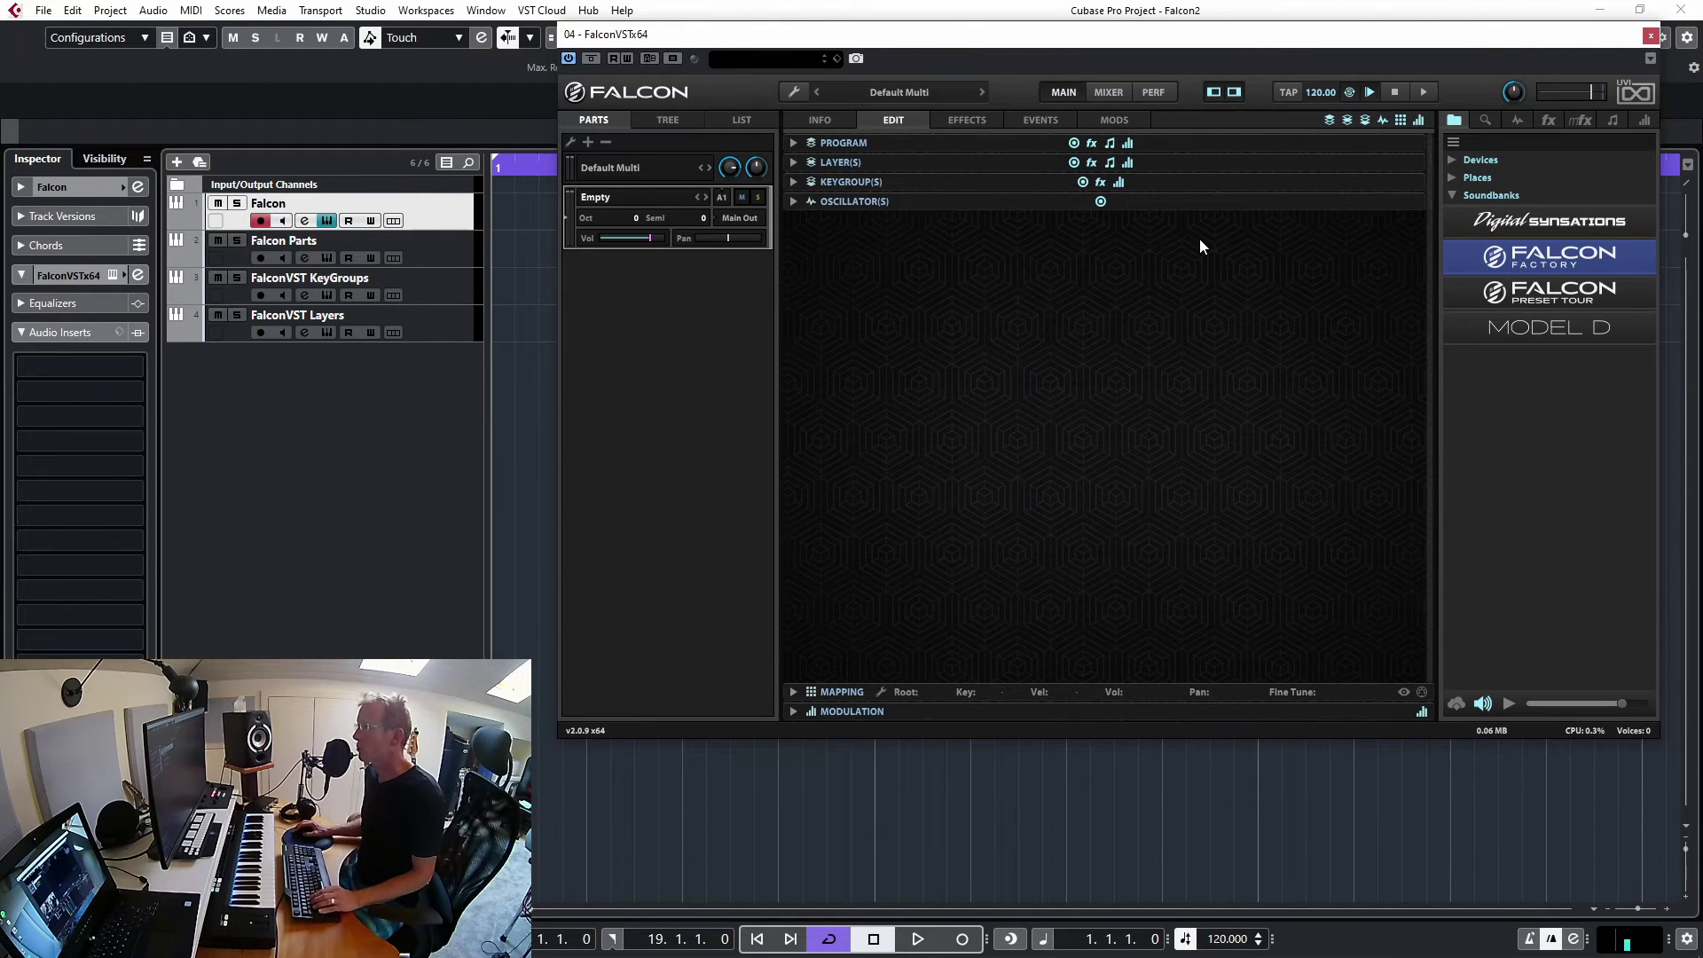
left_click(789, 95)
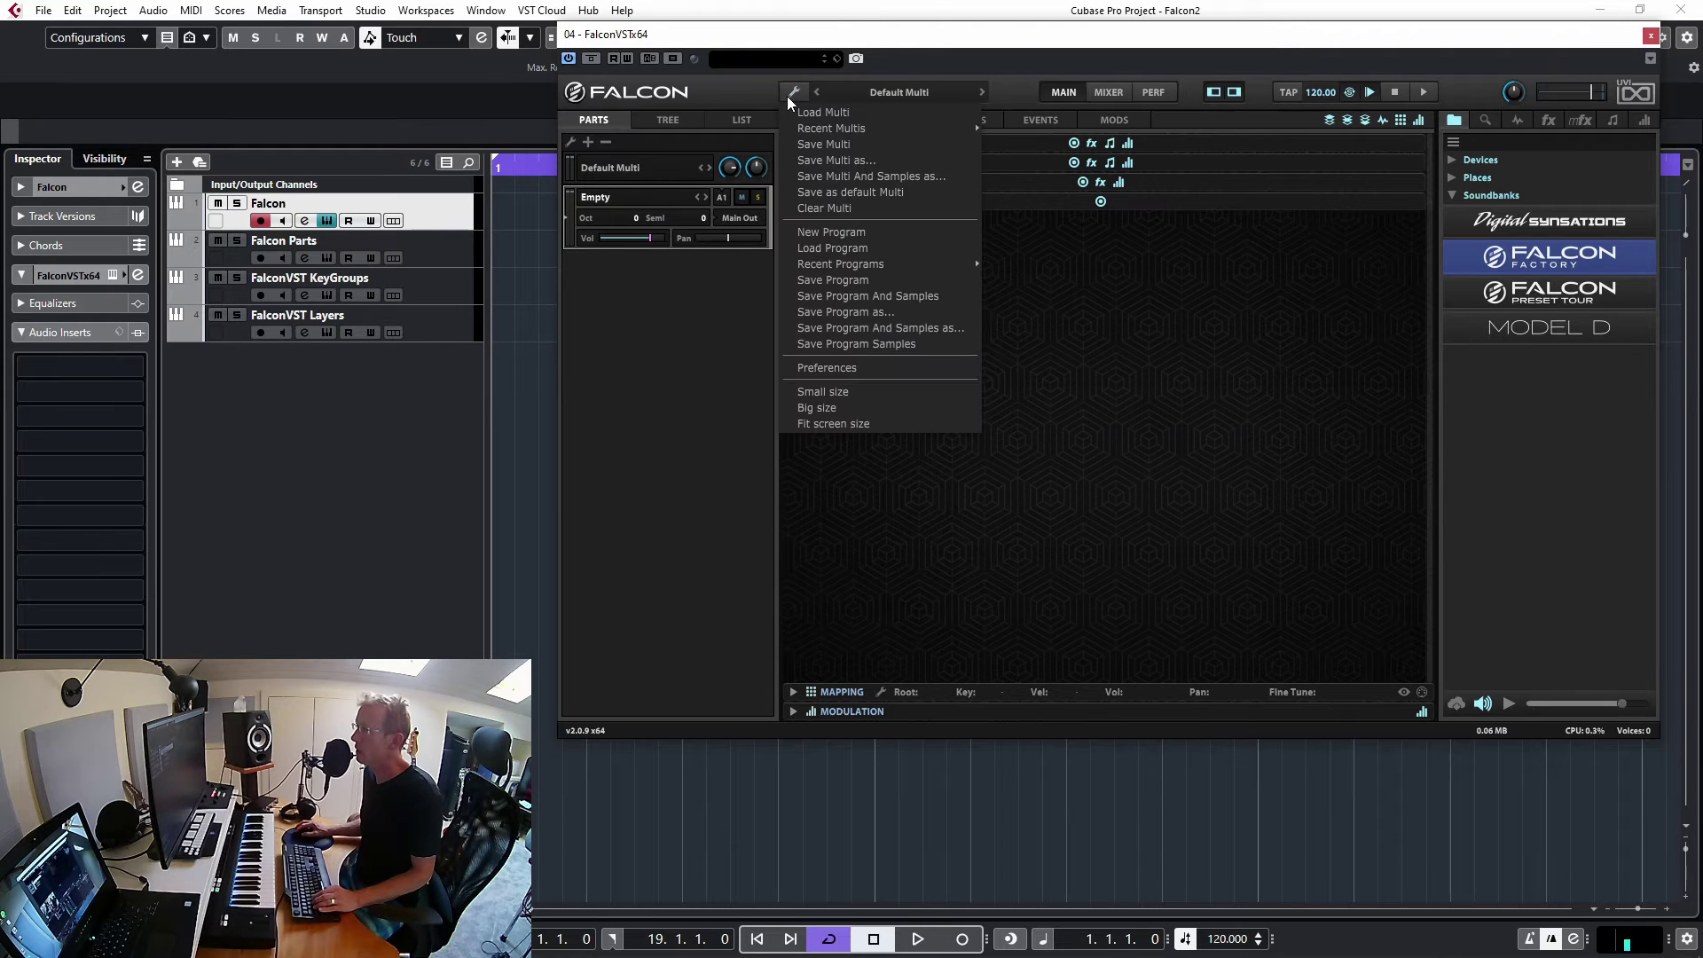
left_click(816, 209)
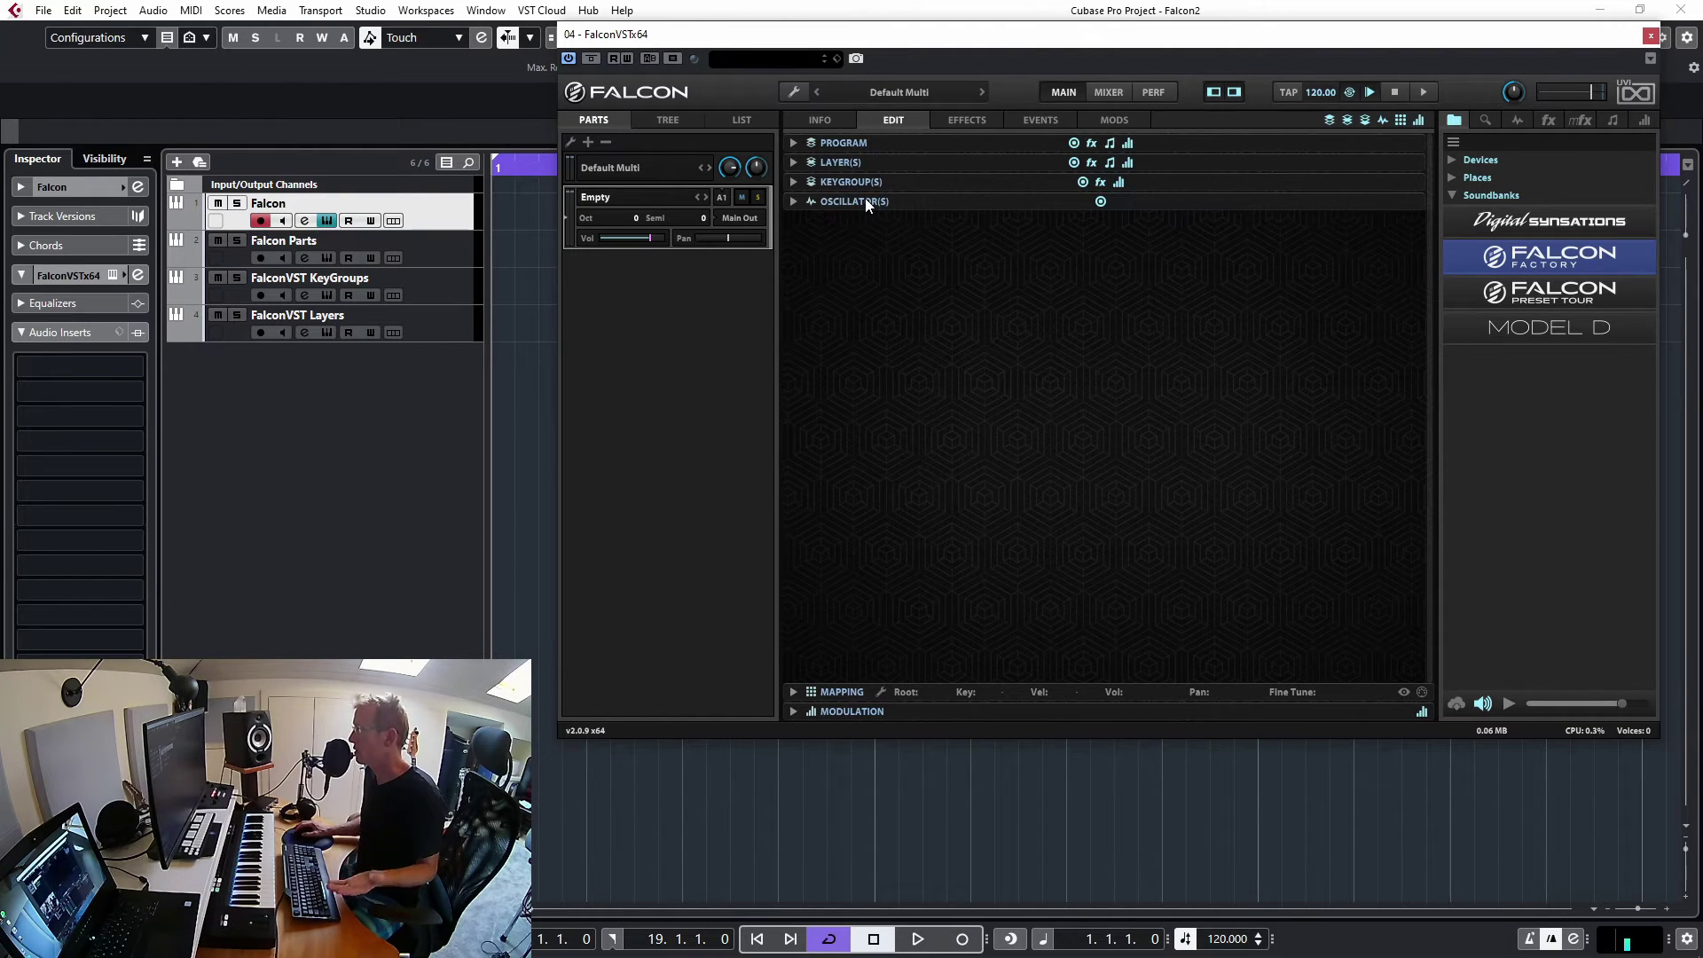
Step: Map the Basic Saw analog oscillator as one keygroup across C-2 to G8, root C3
left_click(1519, 120)
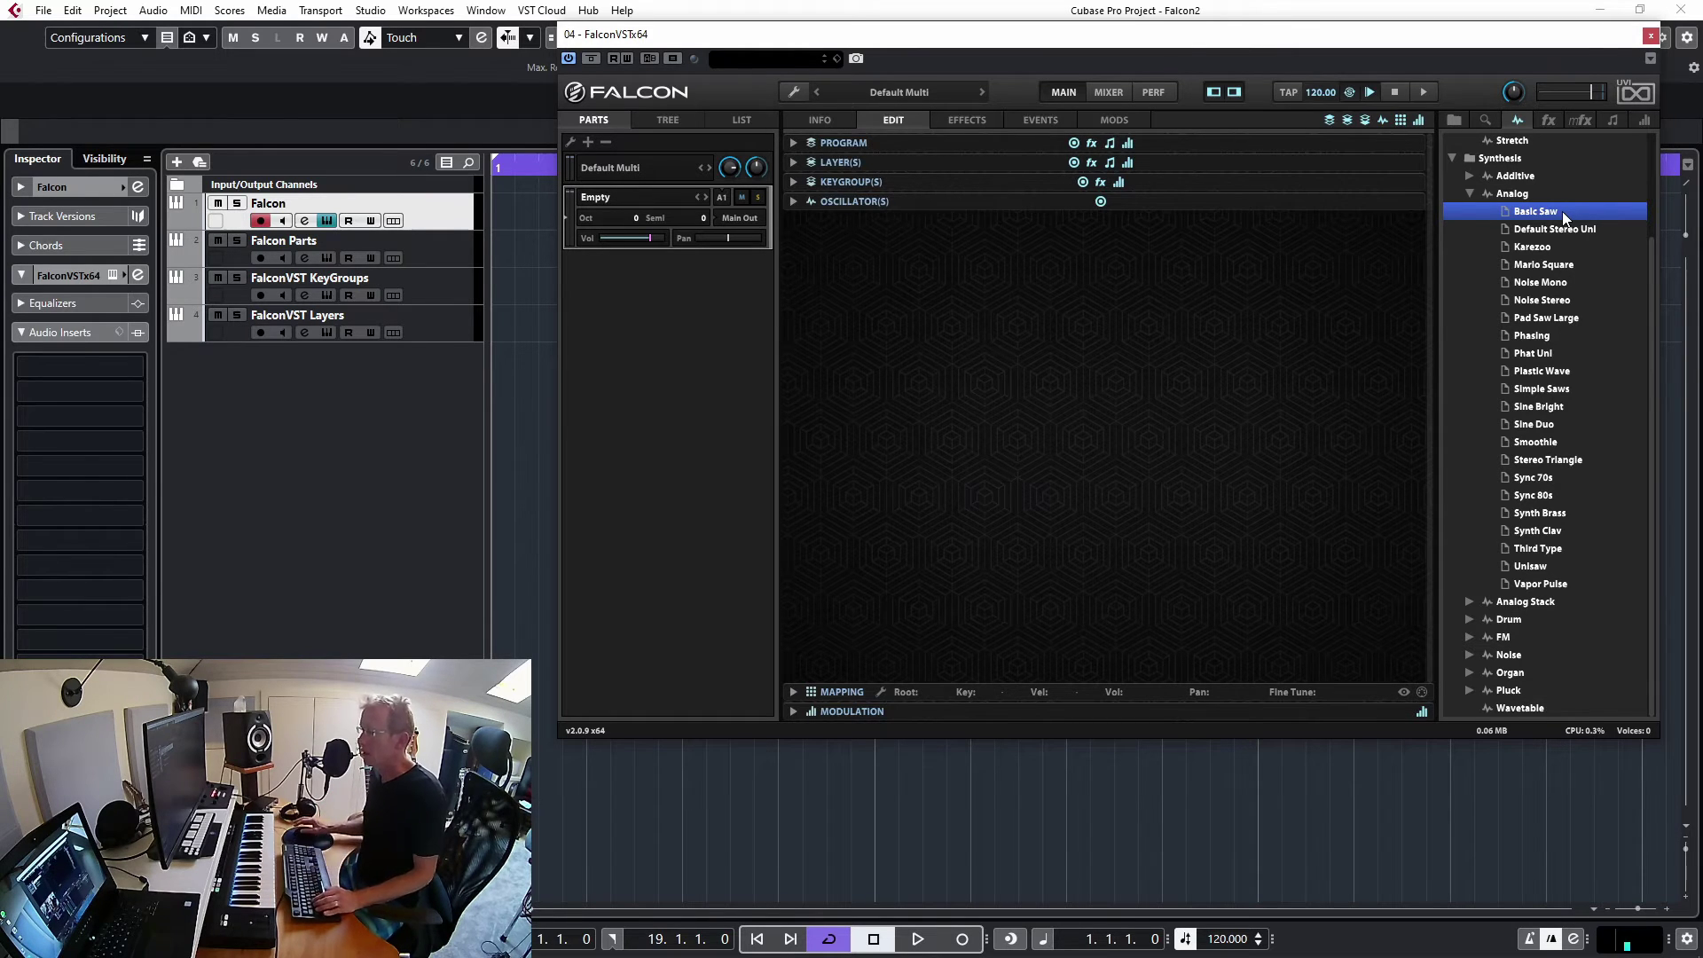
left_click(794, 691)
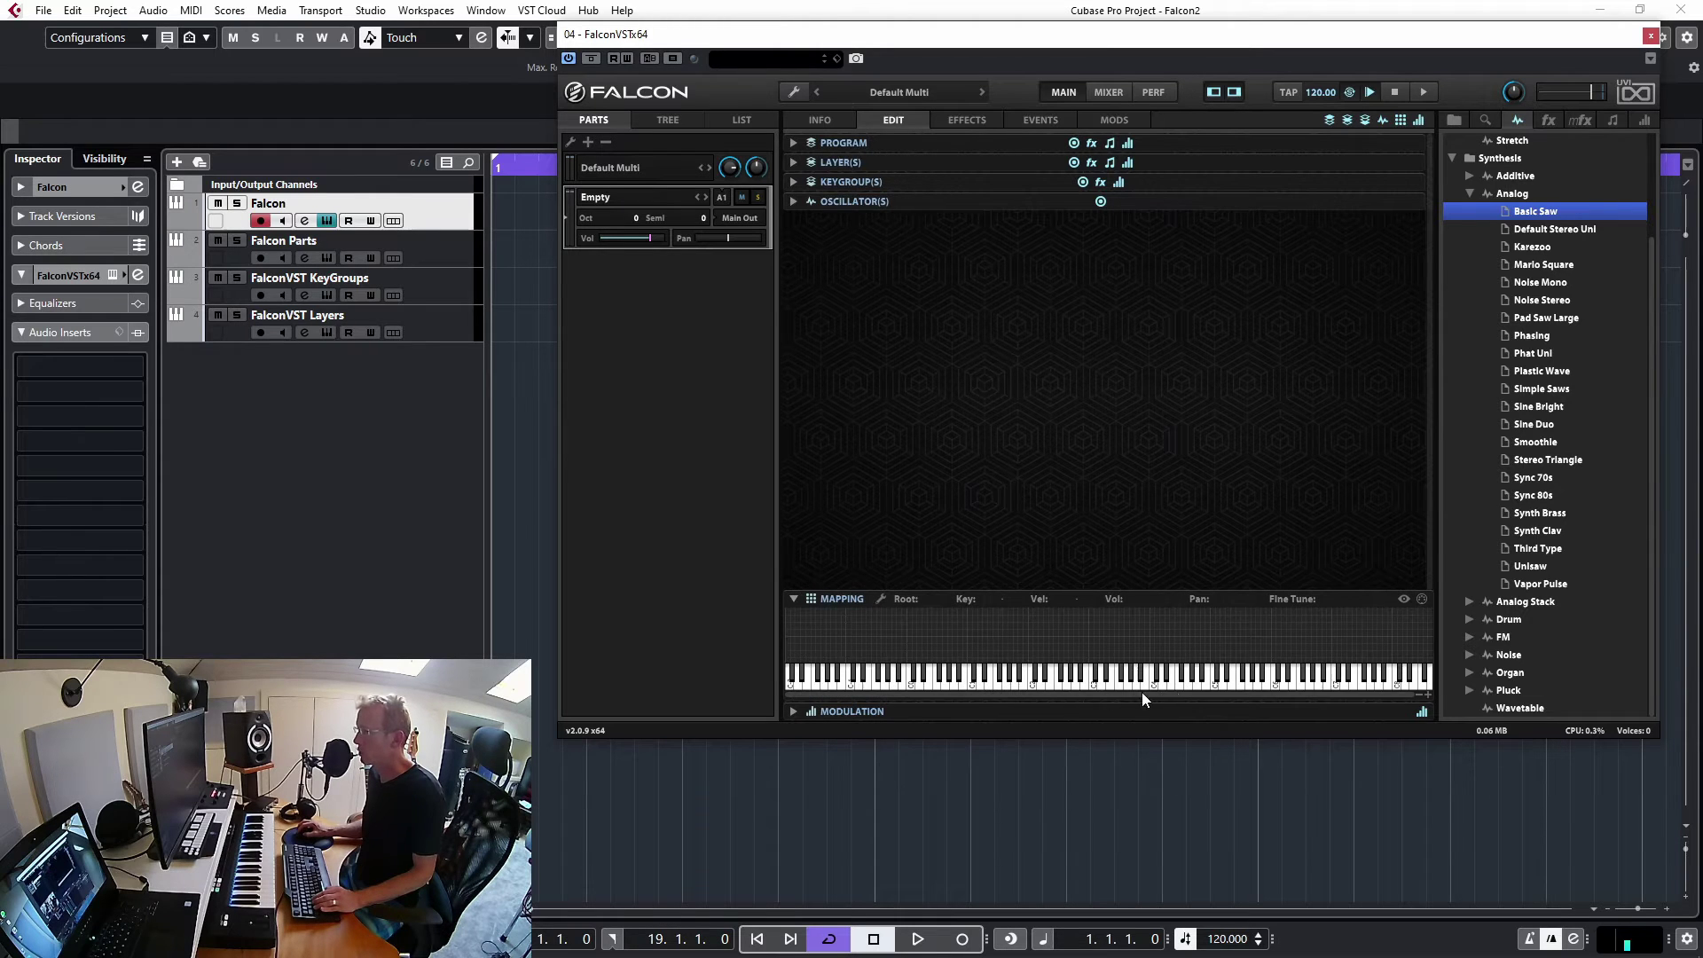
left_click_drag(1528, 222, 1230, 618)
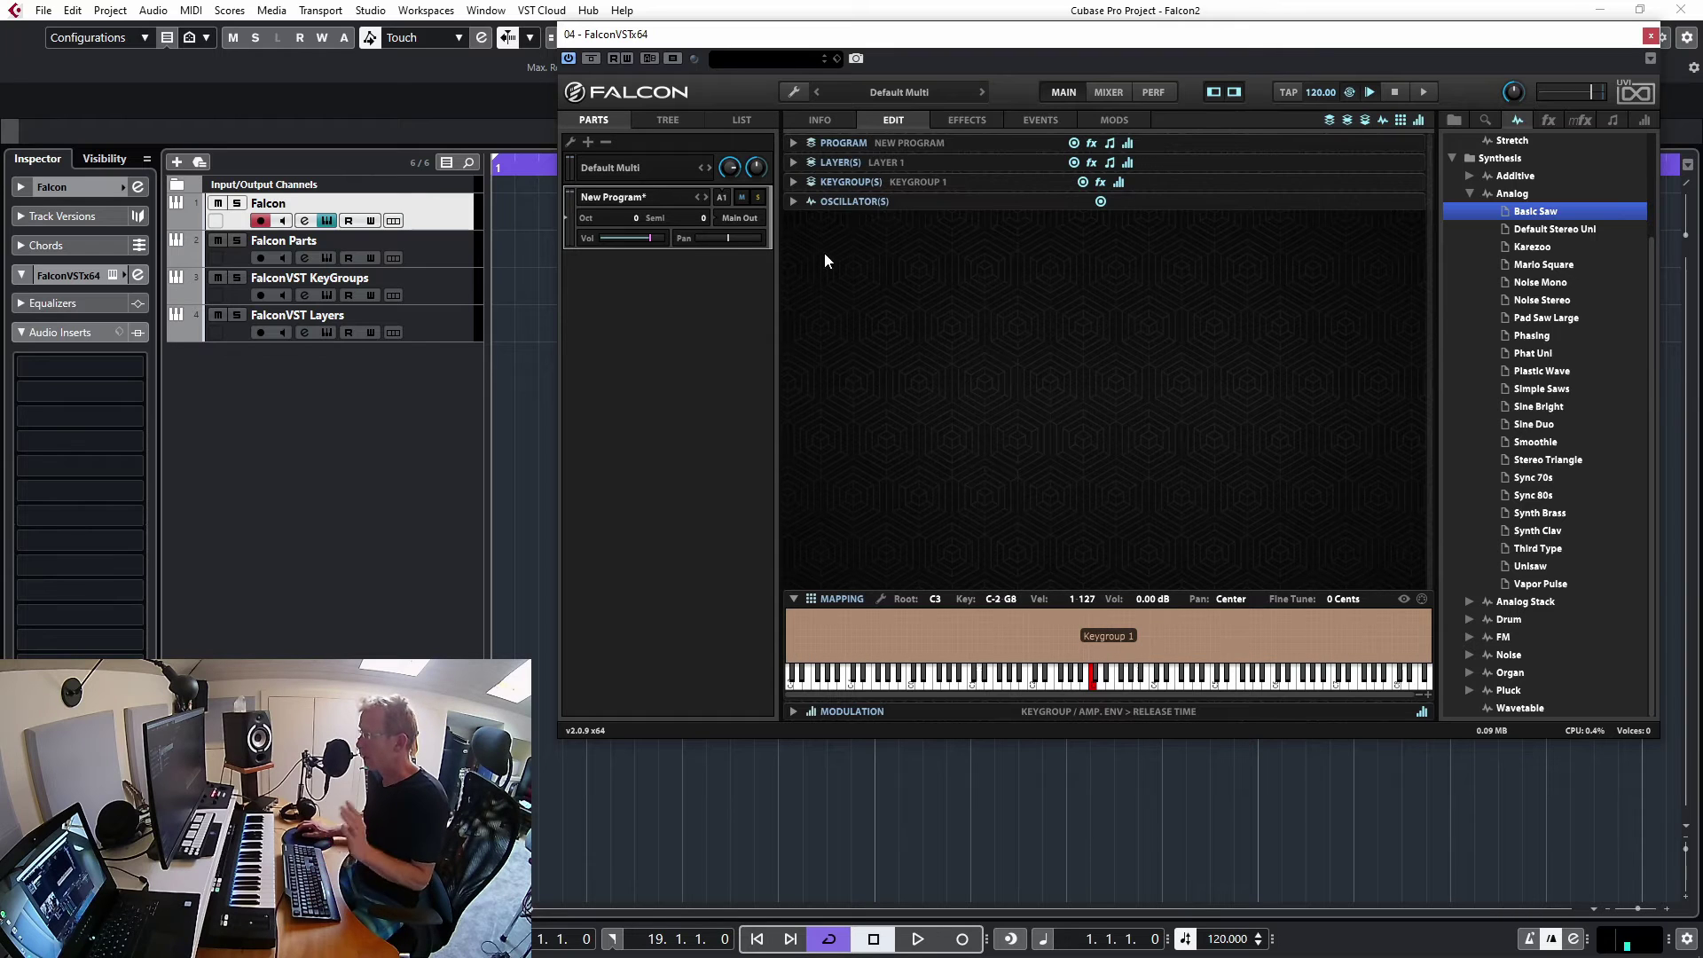
Step: Expand the new program's Oscillator and Keygroup sections and toggle the amp envelope controls
left_click(793, 203)
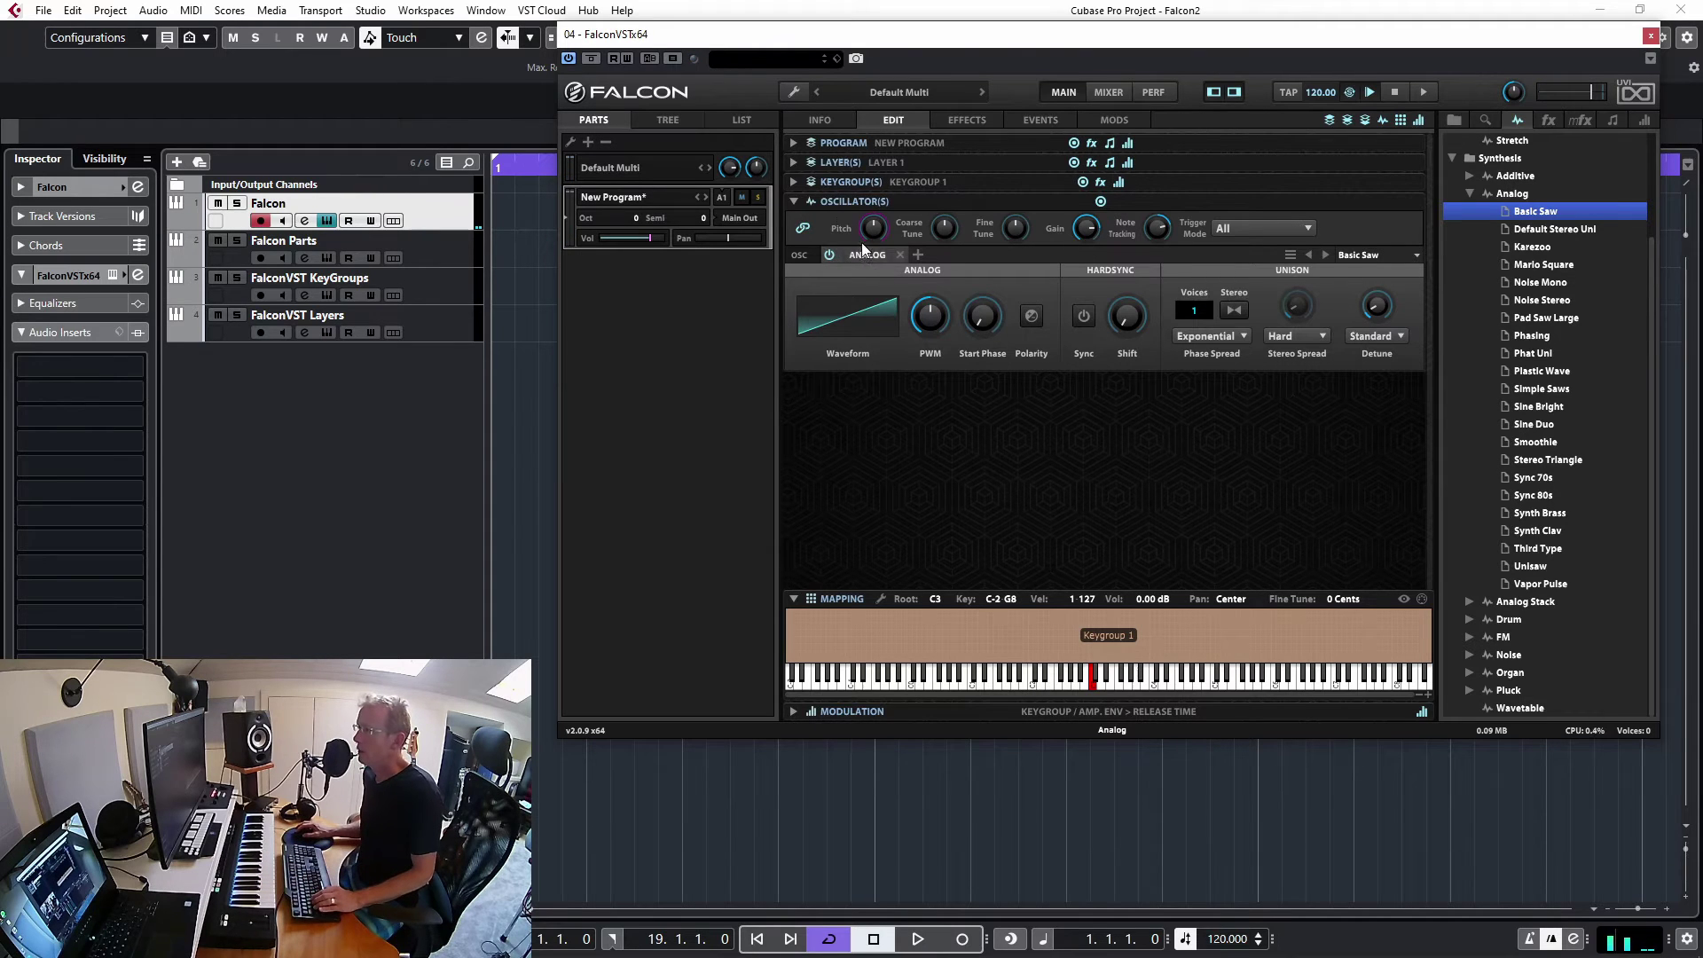
left_click(793, 182)
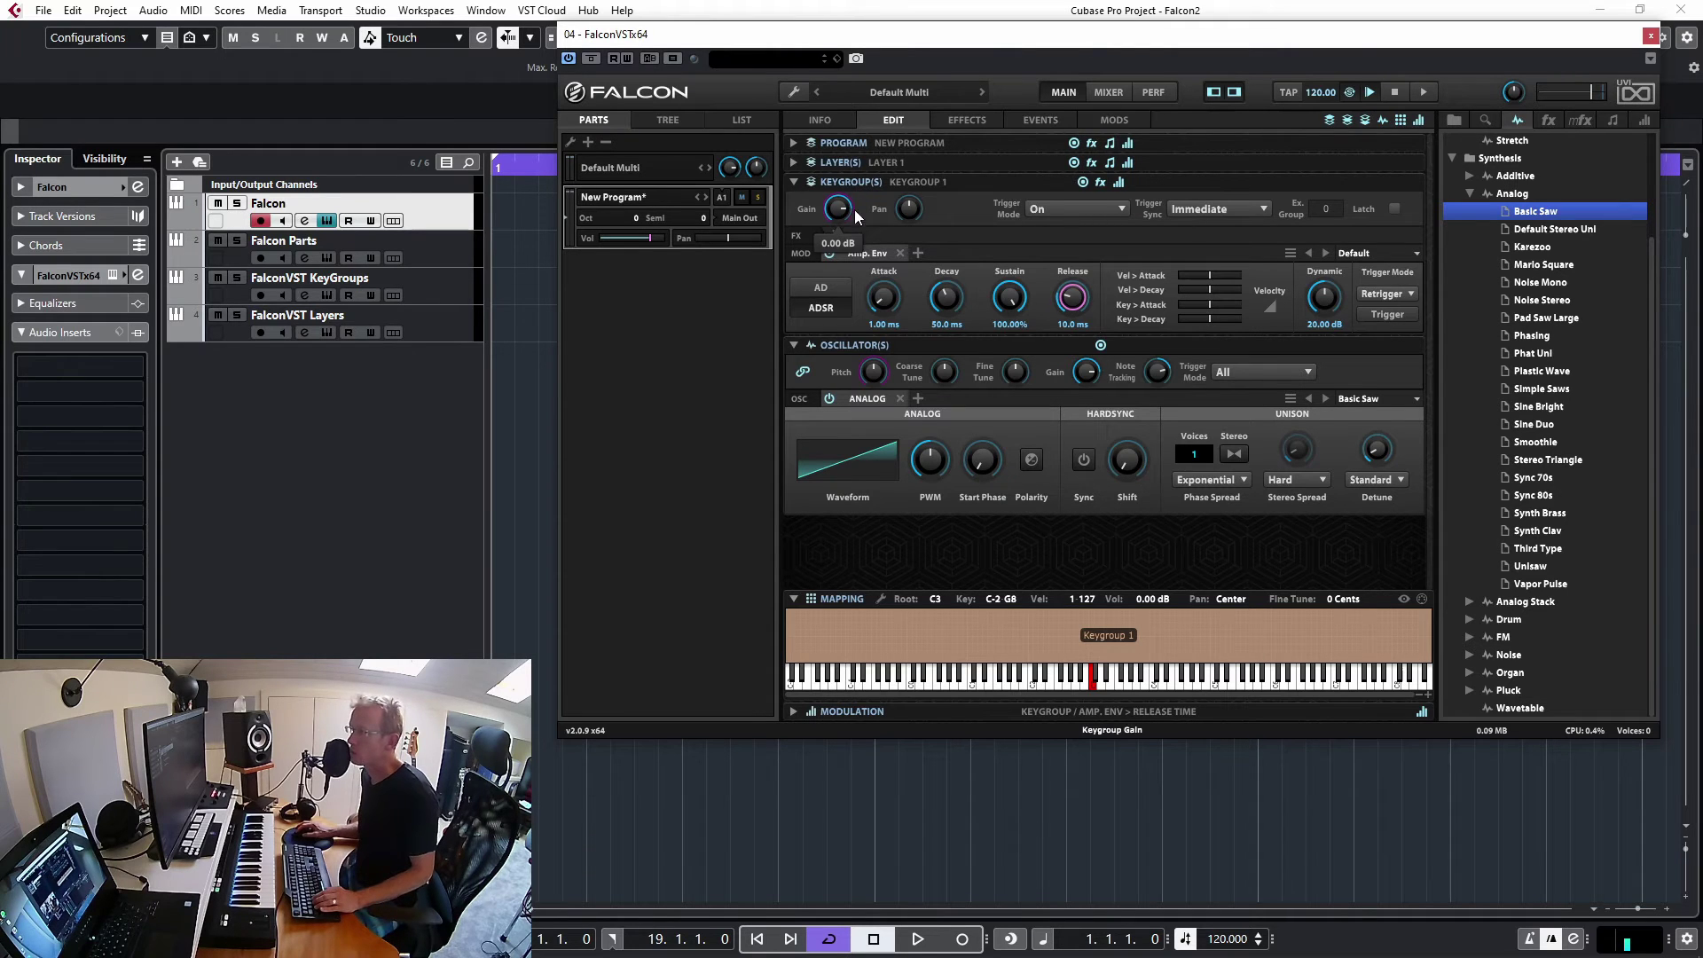
left_click(860, 254)
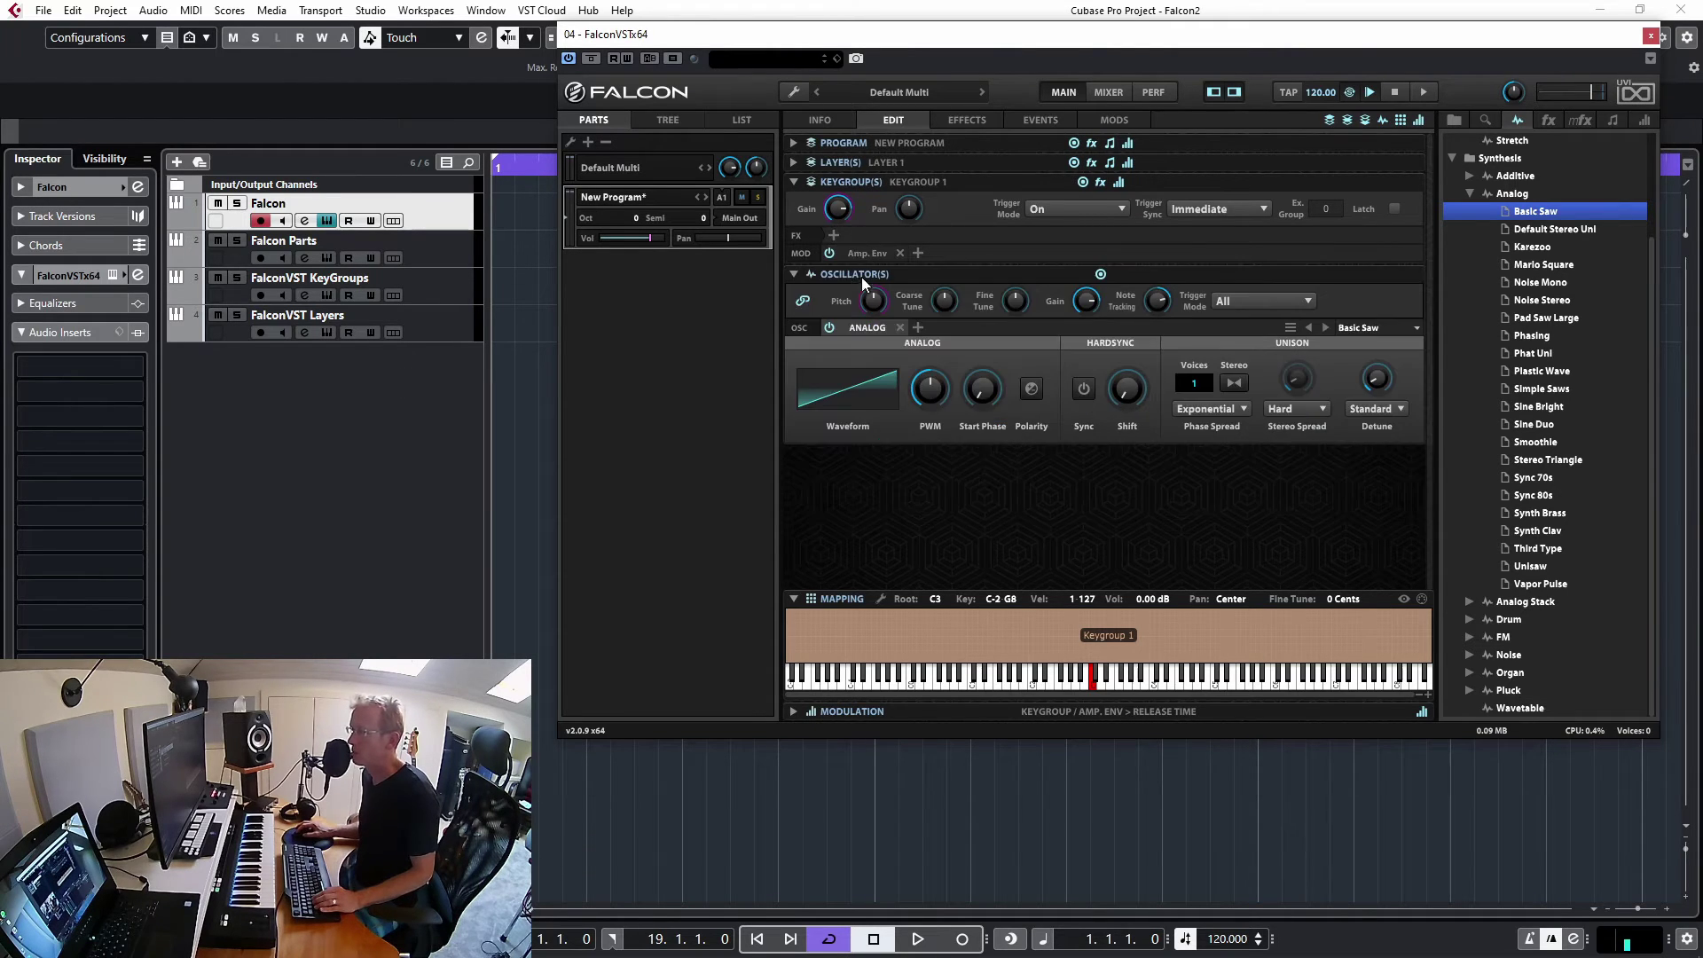
left_click(857, 257)
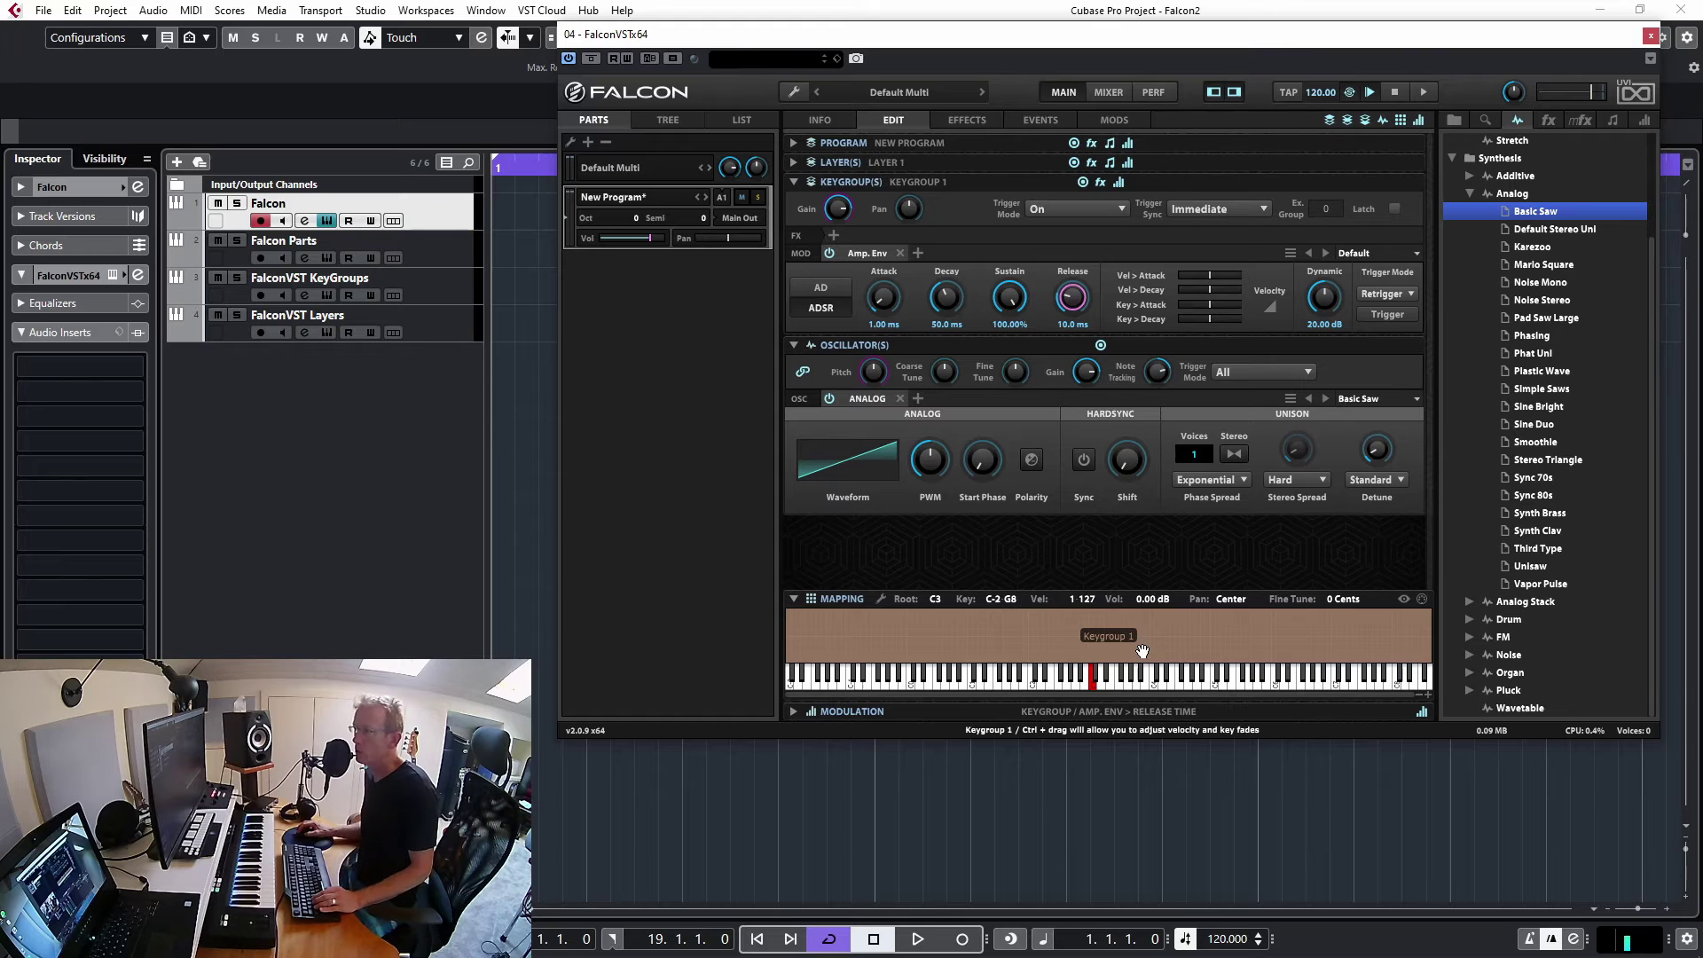
Step: Expand Layer 1 and Keygroup 1 in the tree, select Analog, then close Falcon
left_click(668, 122)
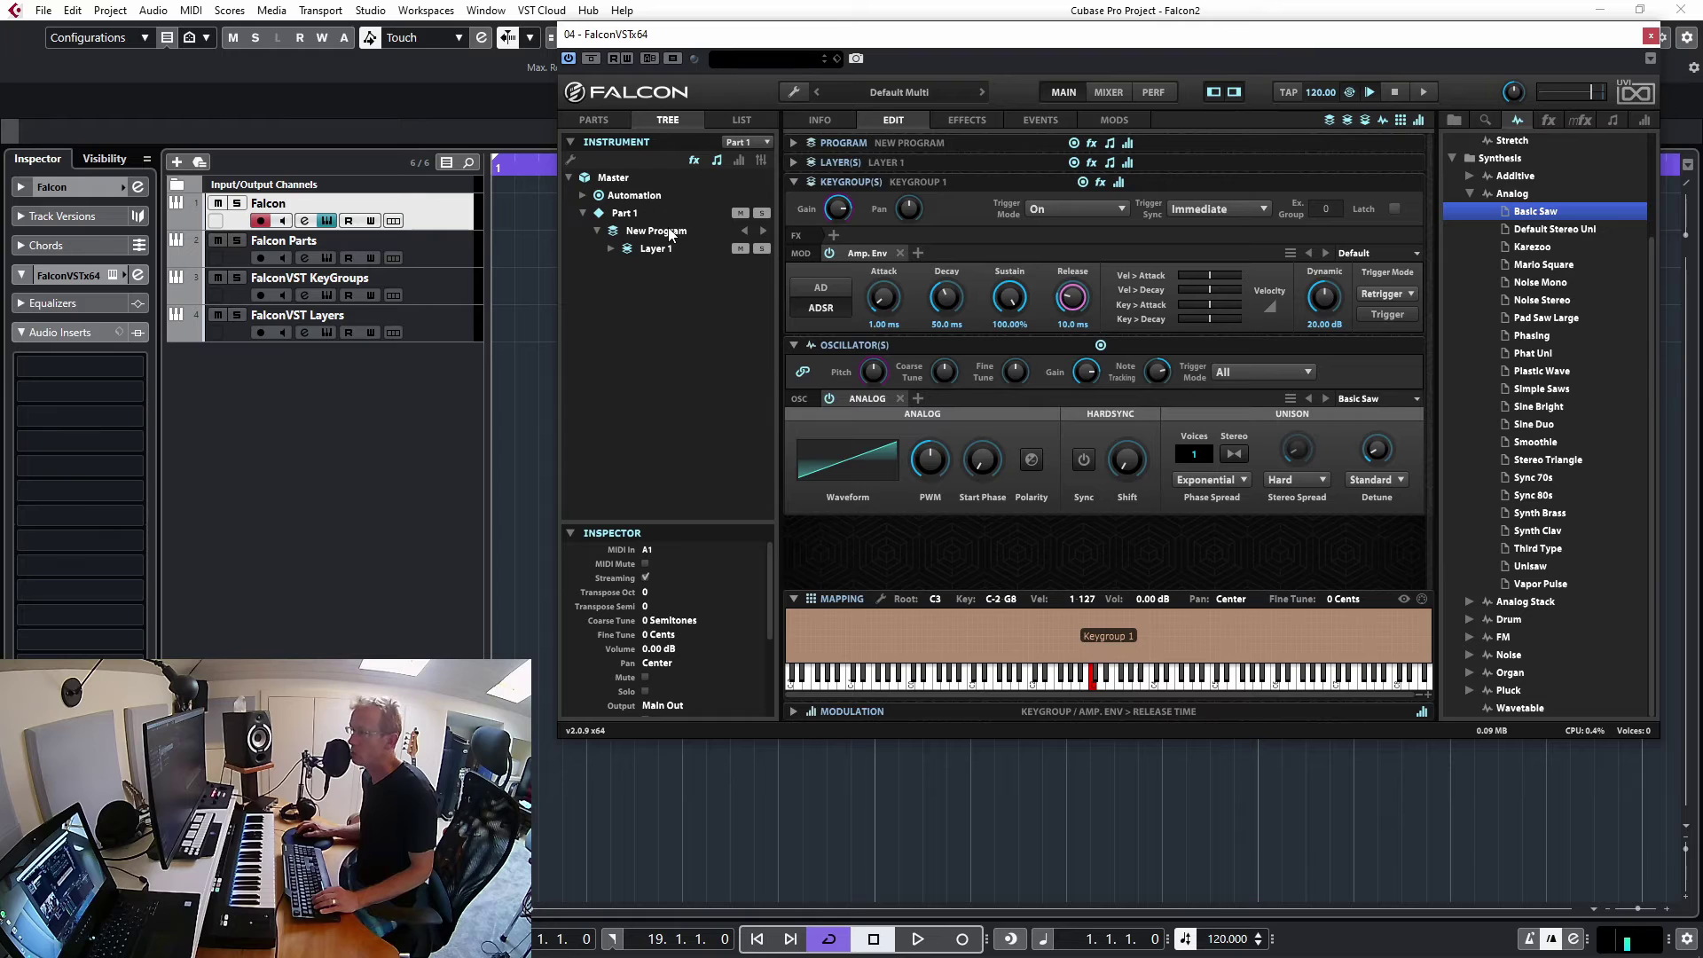
left_click(611, 250)
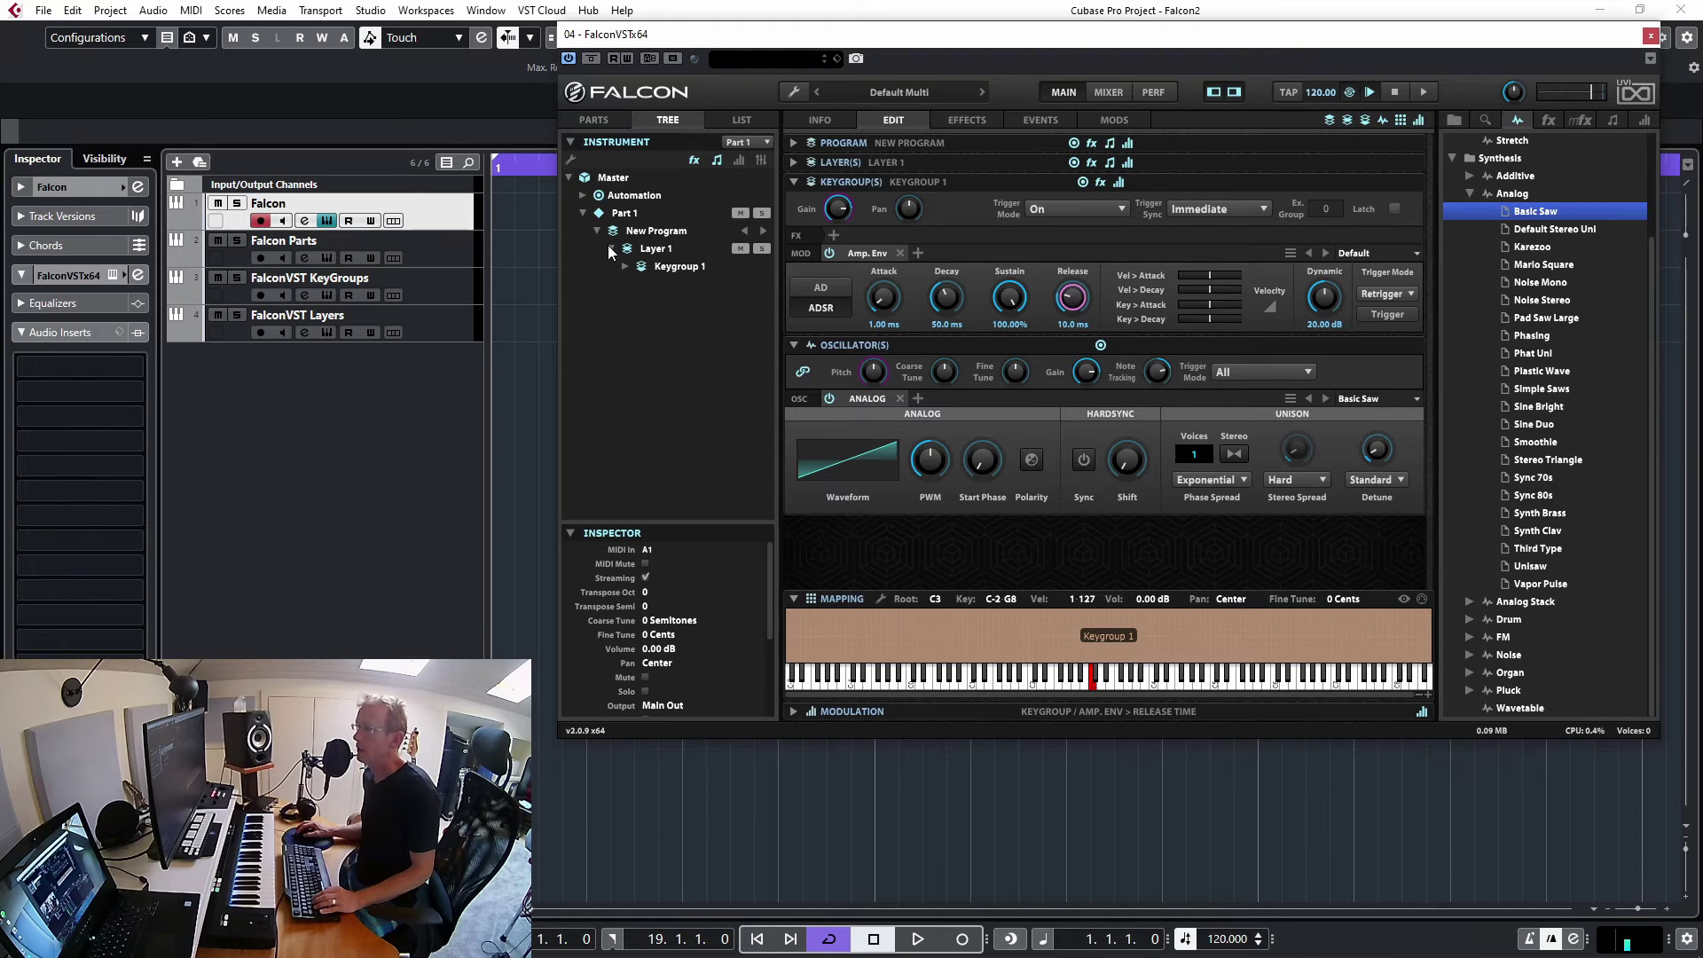
left_click(625, 265)
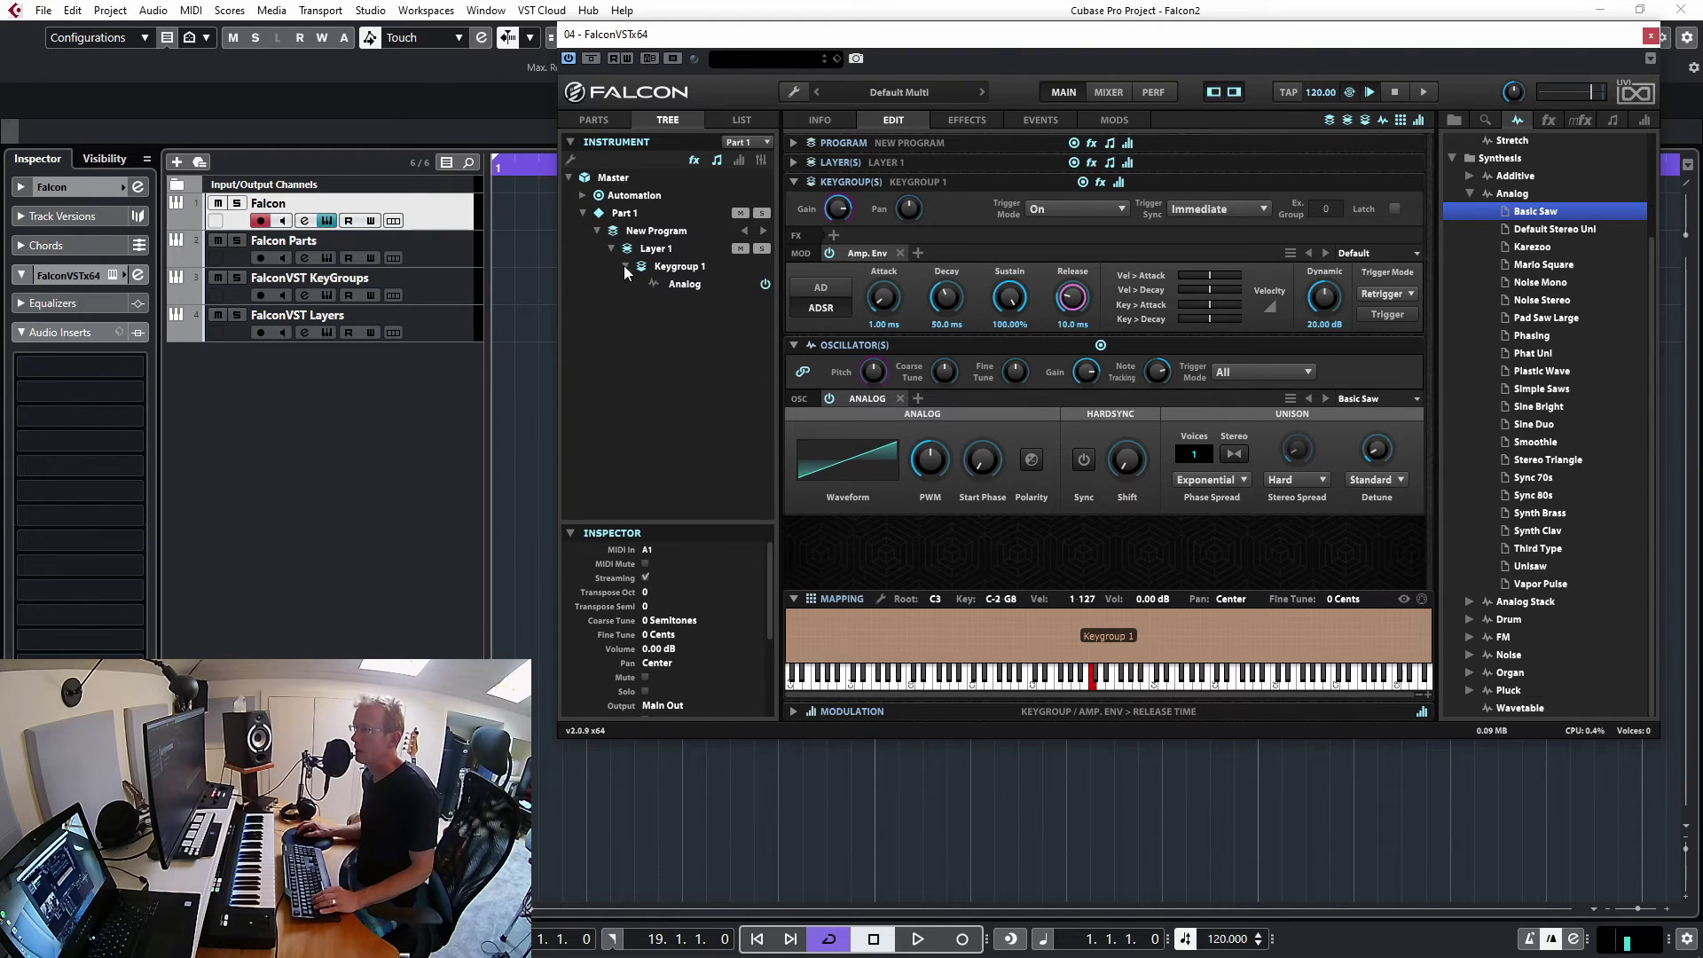
left_click(690, 285)
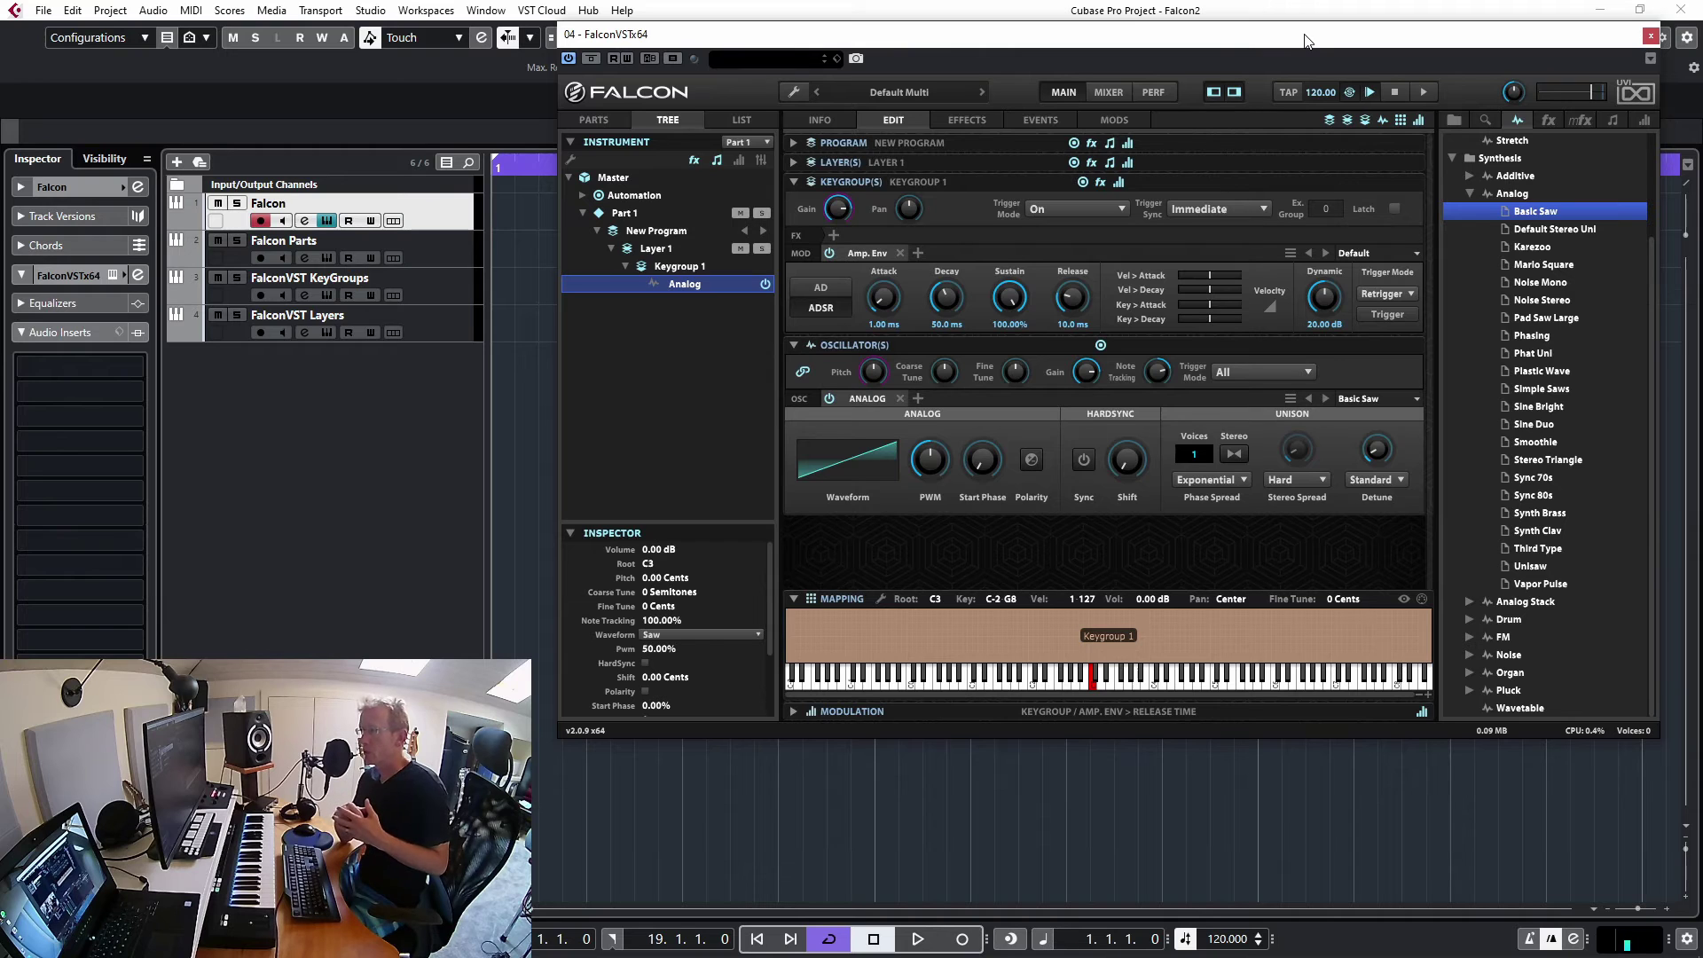
left_click(1651, 36)
Step: Open the Falcon Parts instrument and view UDI Guitar Part2, then UDI Guitar Part1
left_click(440, 260)
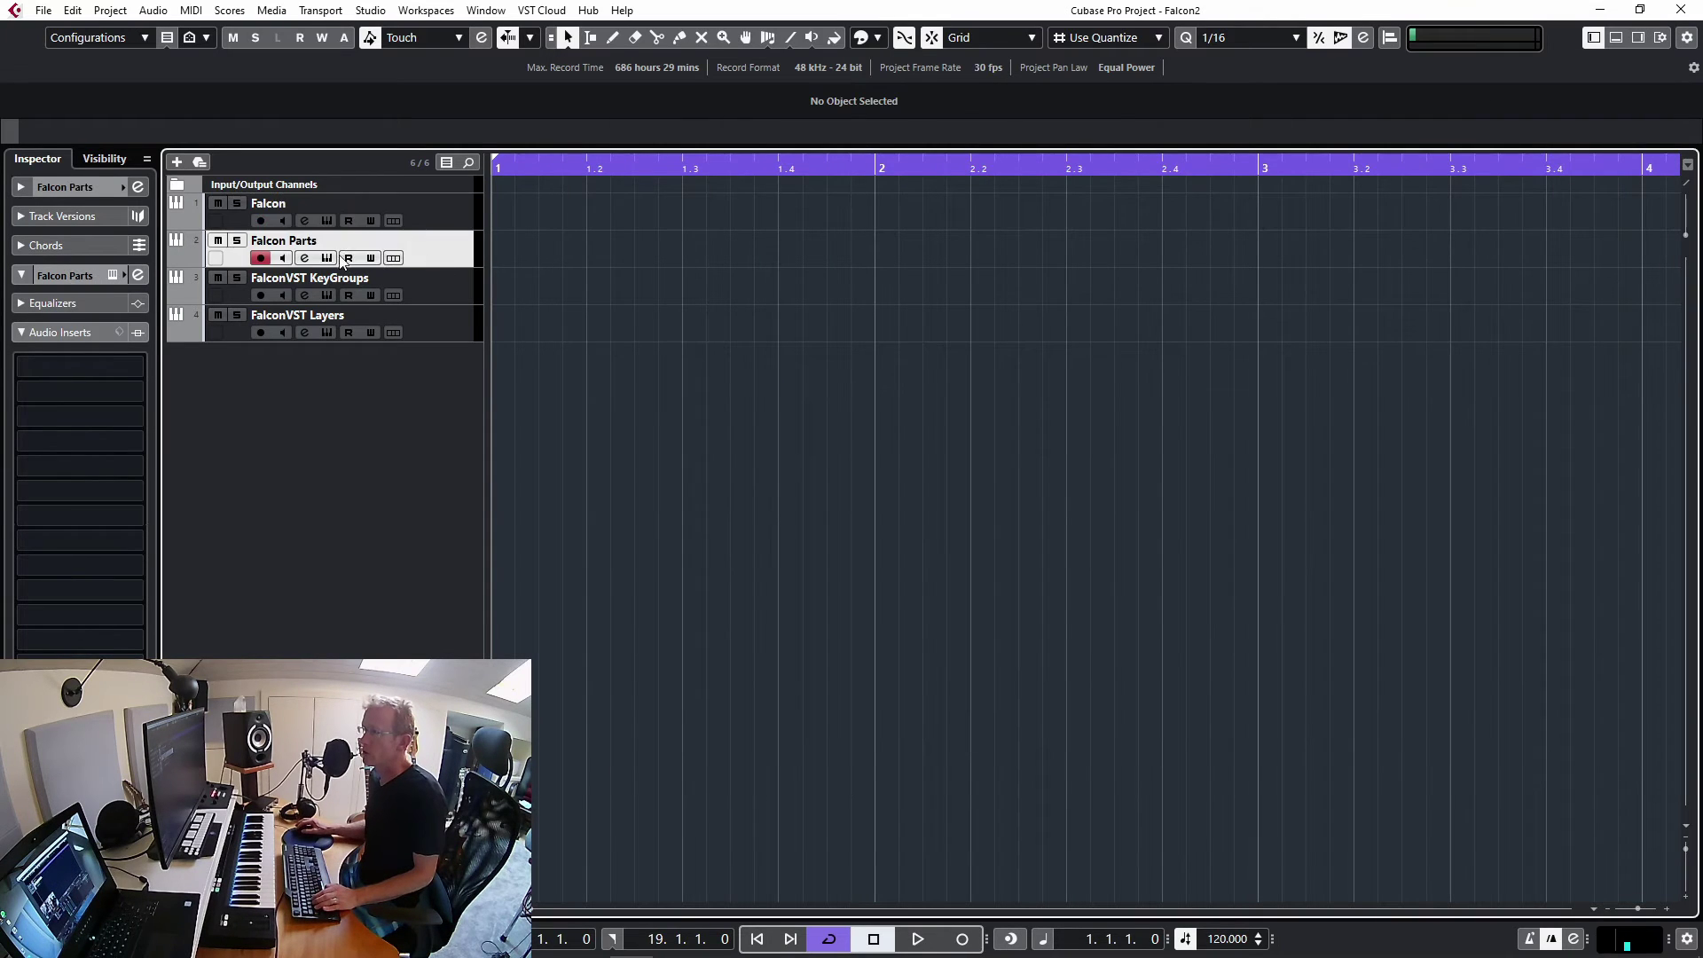
left_click(327, 258)
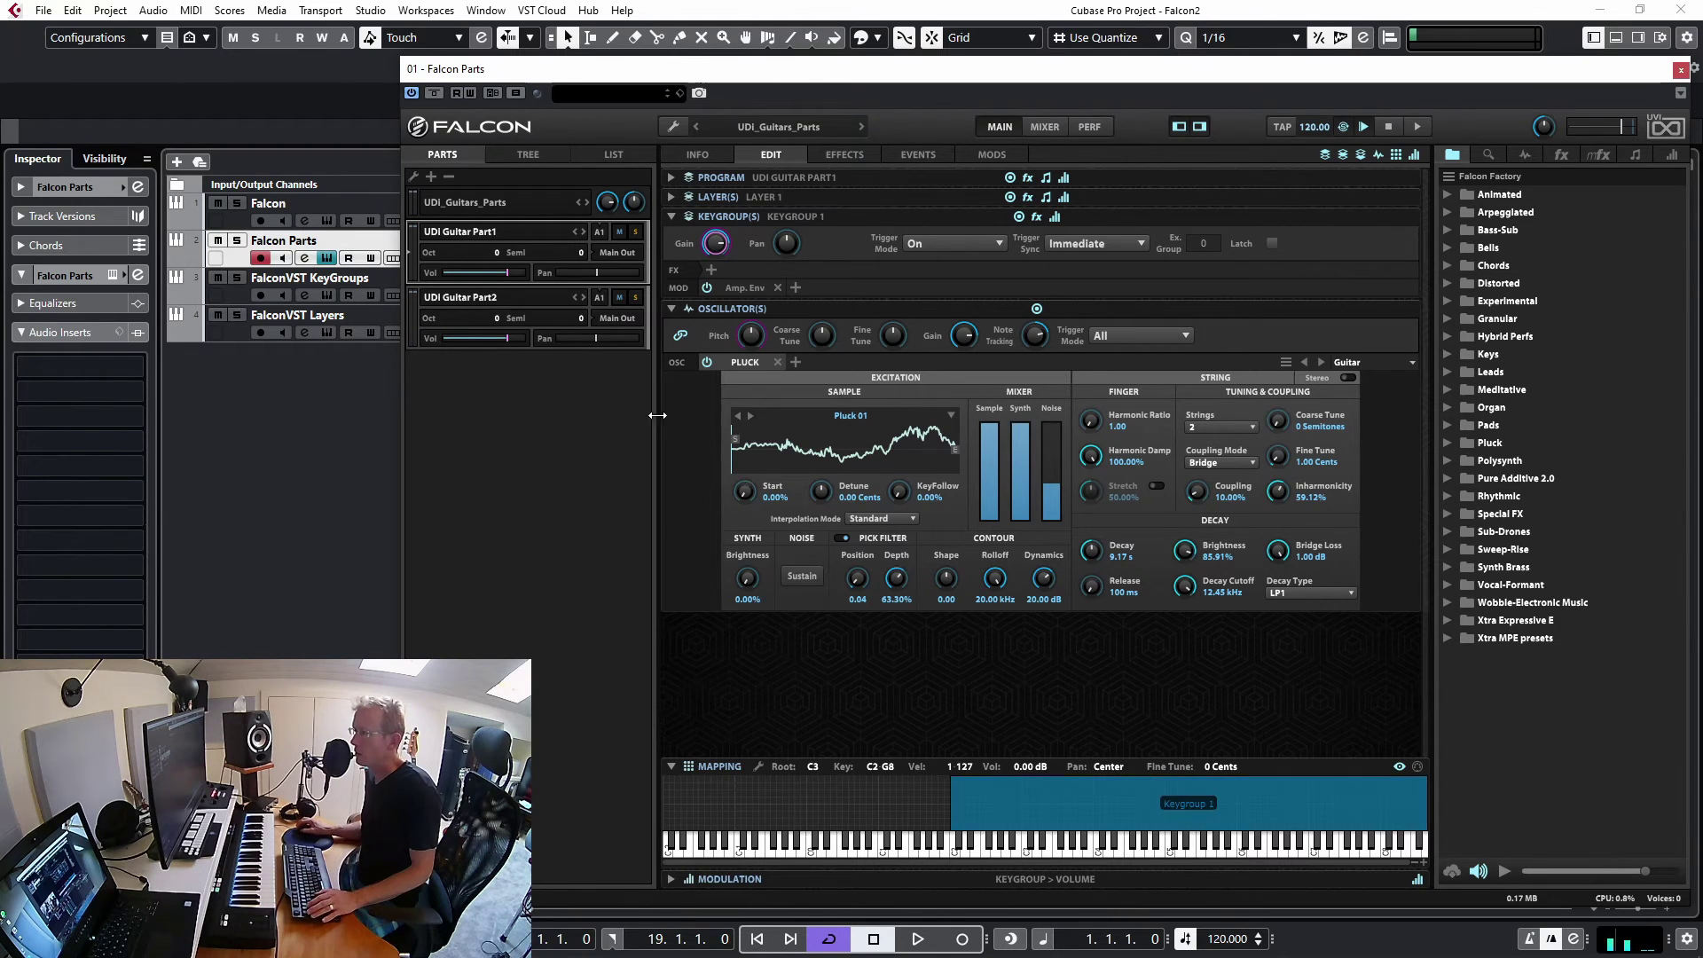
left_click(451, 295)
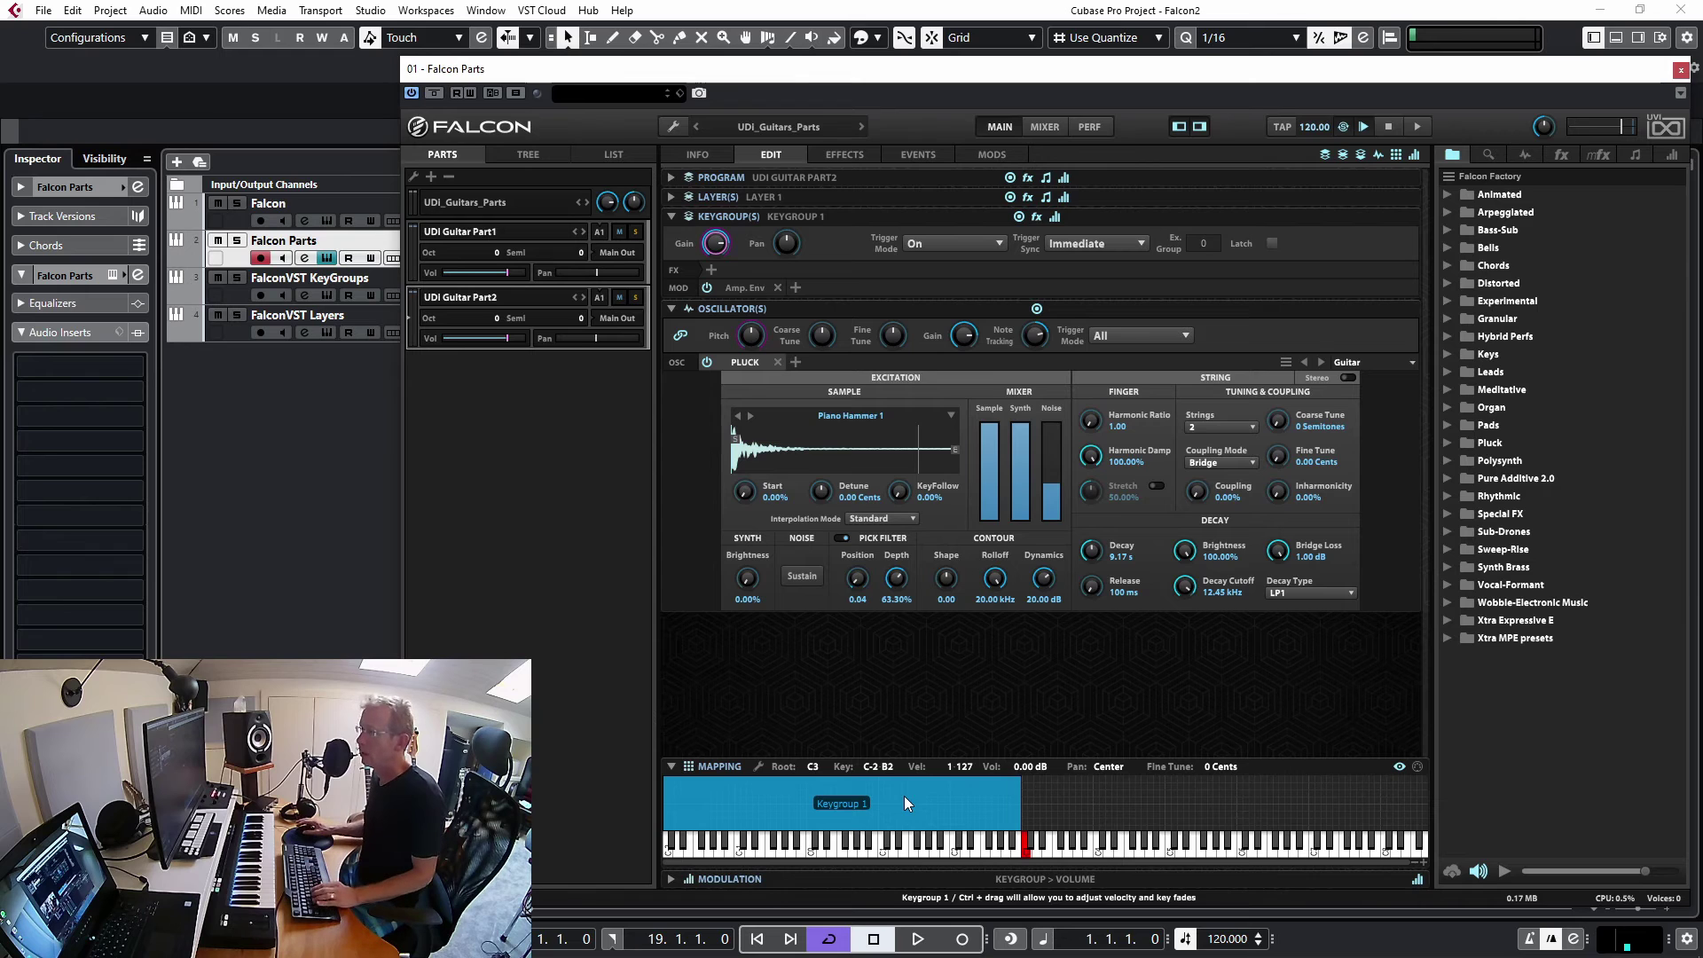
left_click(512, 227)
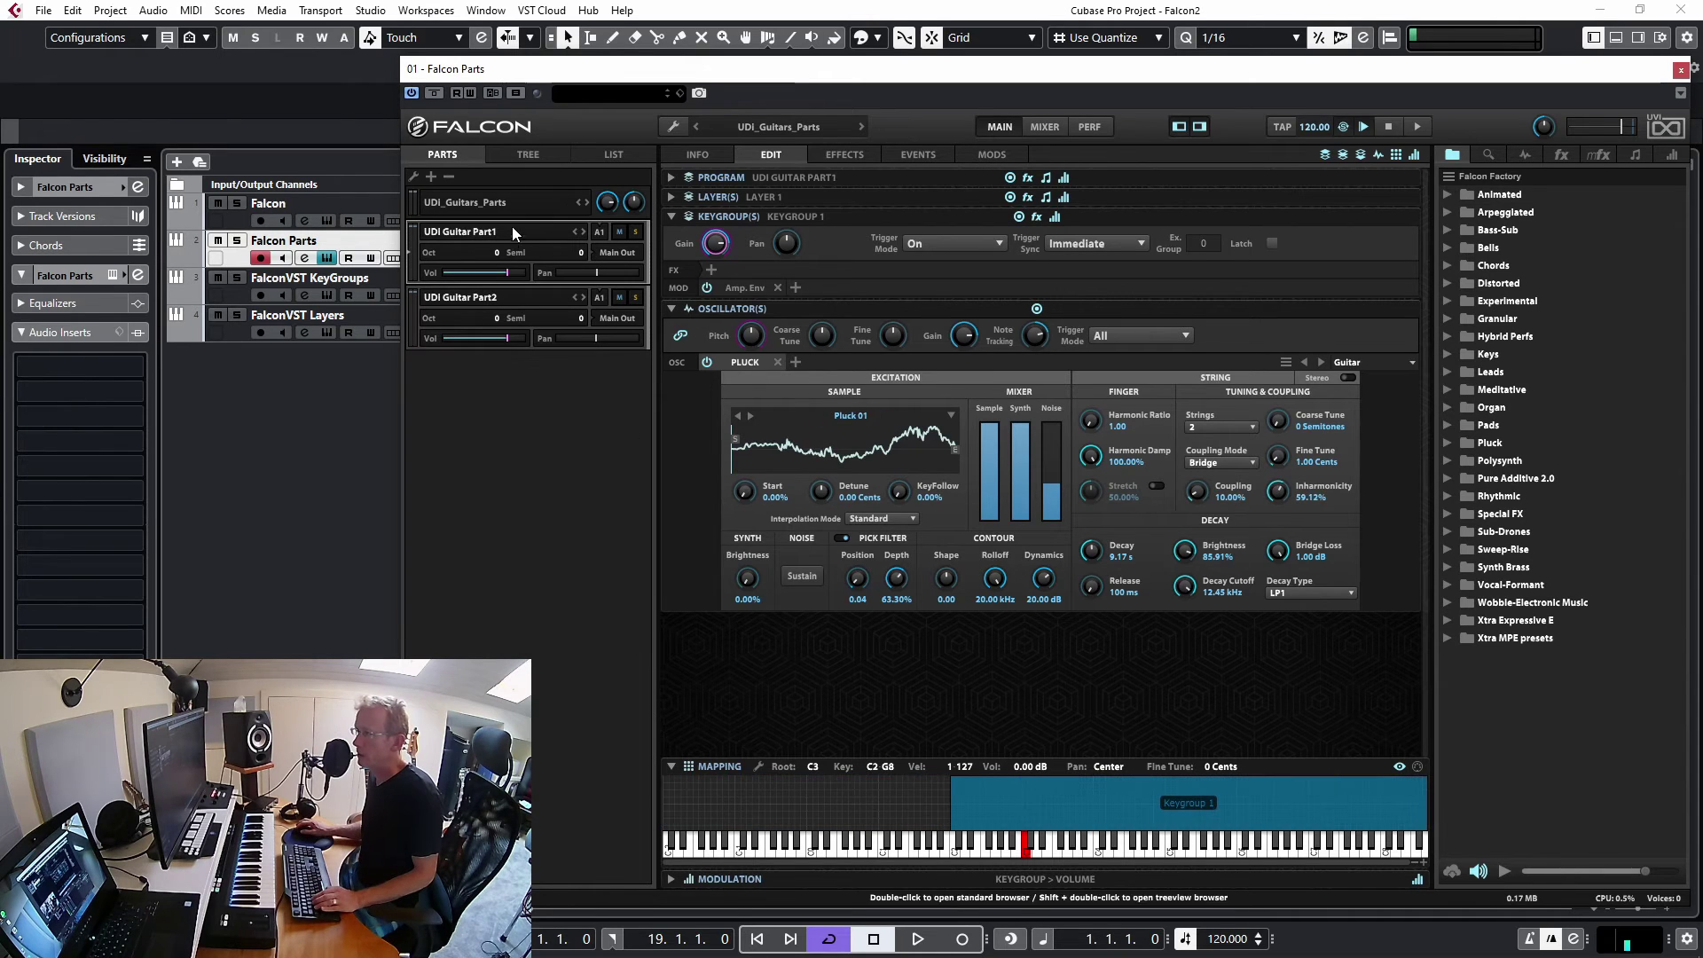
Step: Expand UDI Guitar Part1's tree to the Pluck oscillator and select Keygroup 1
left_click(532, 155)
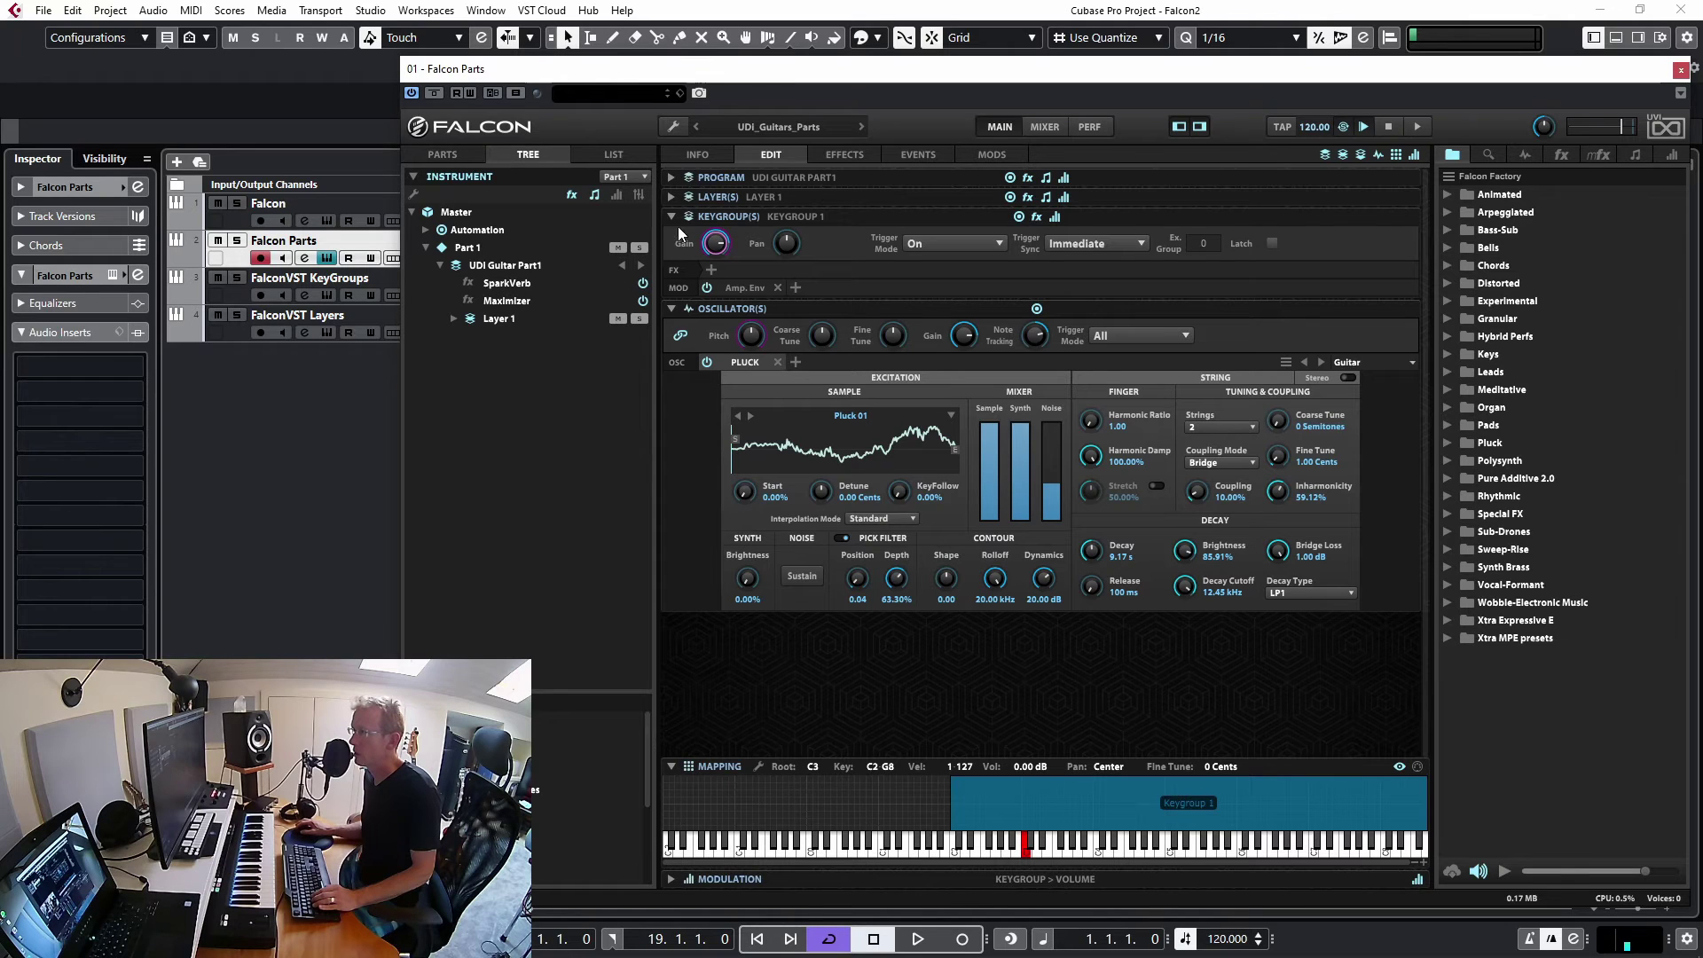
left_click(672, 178)
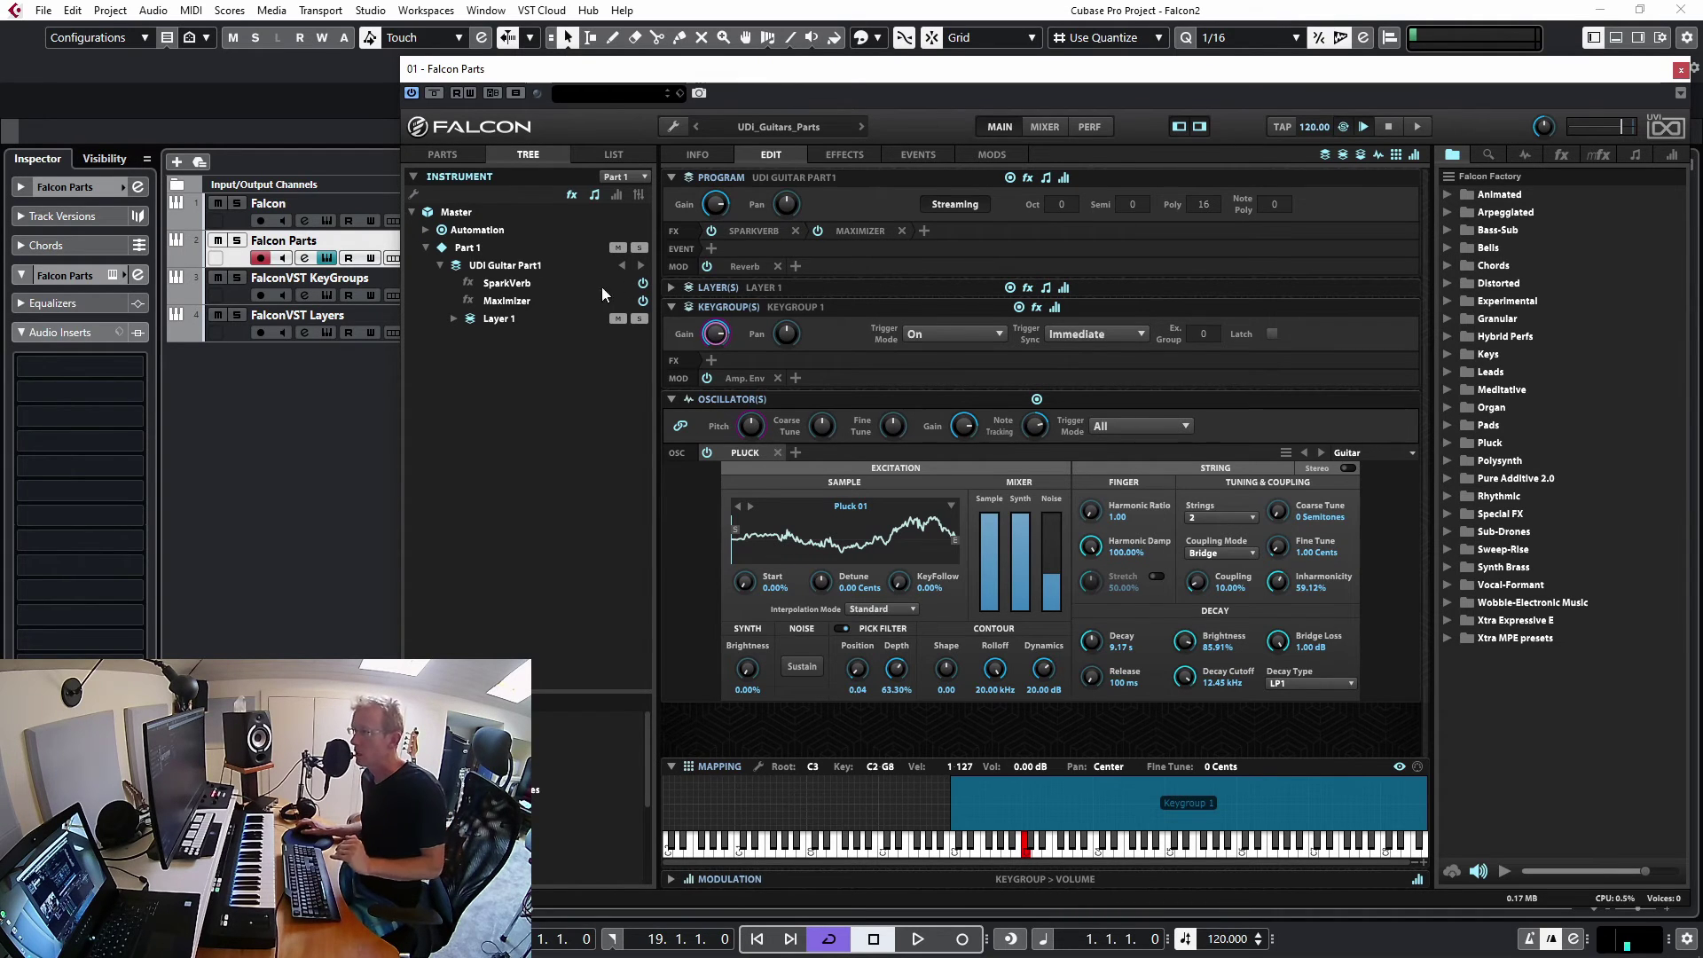
left_click(453, 318)
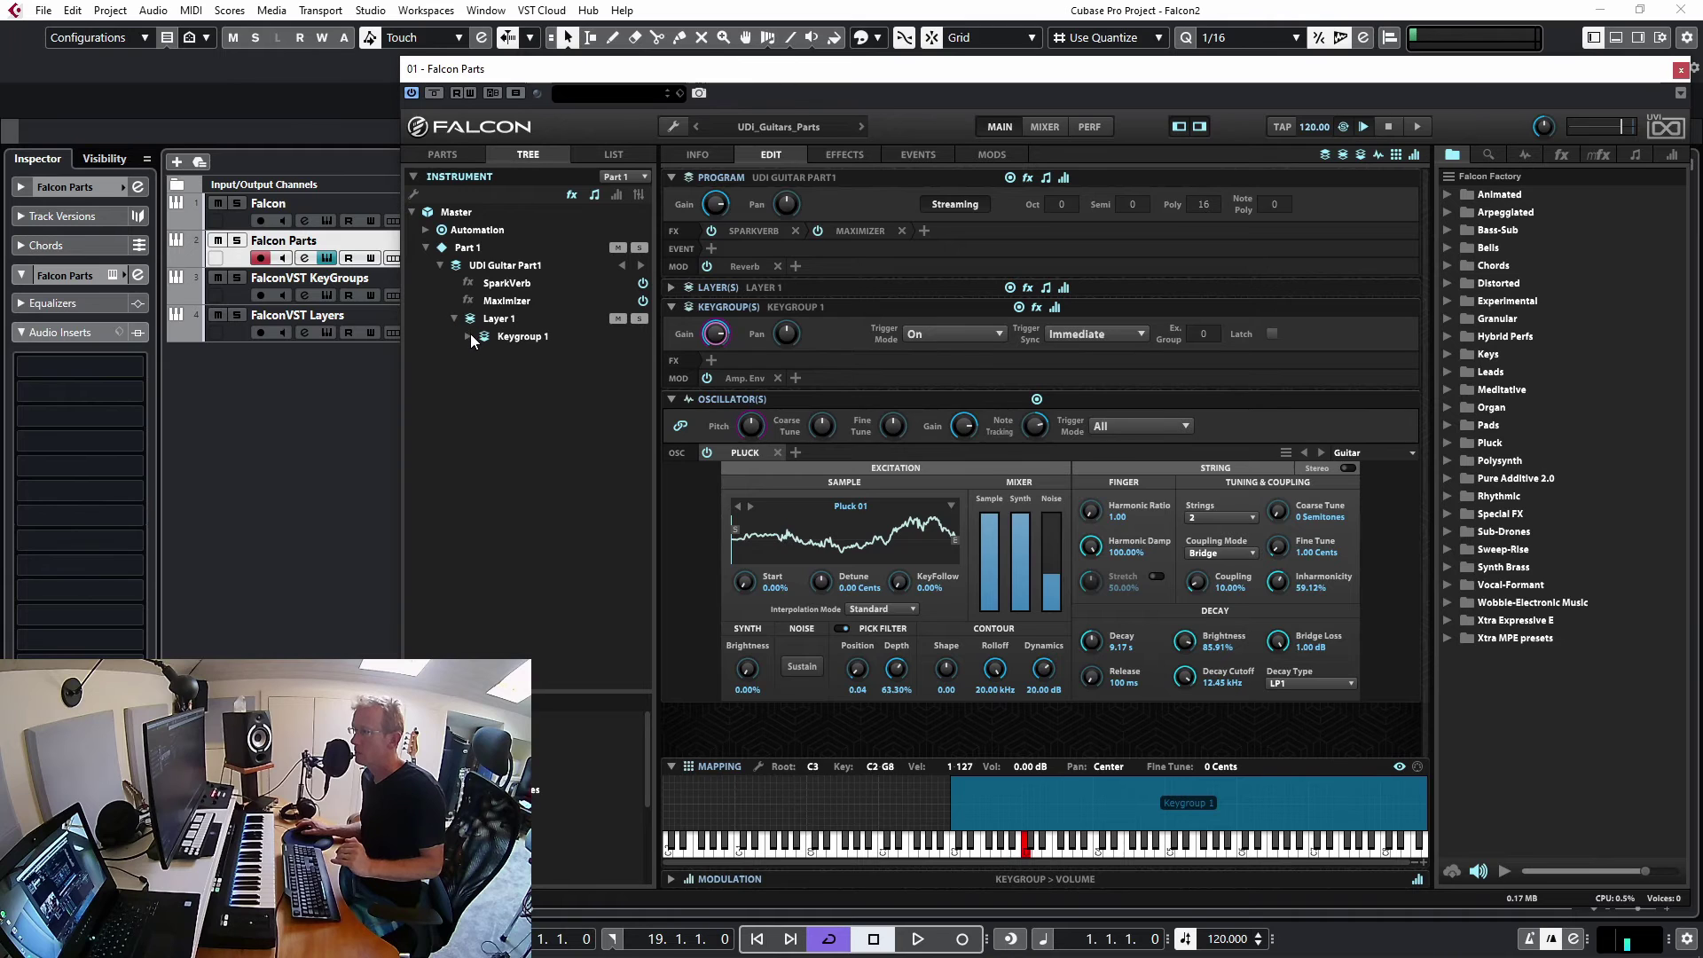
left_click(468, 337)
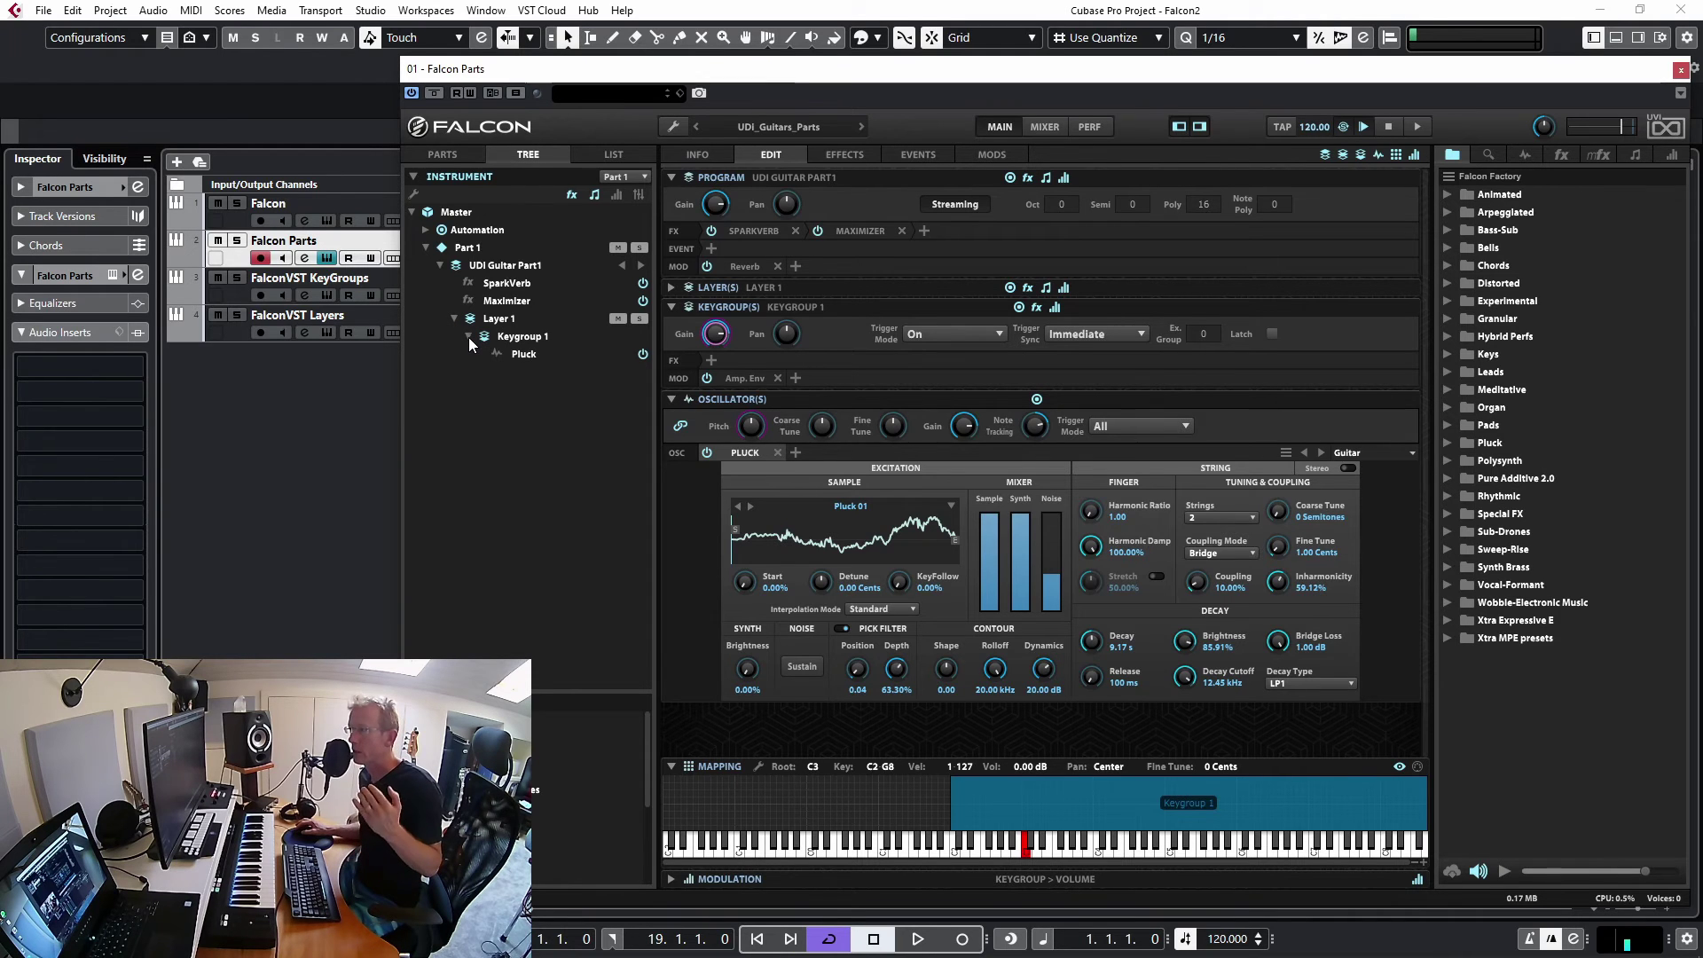
left_click(529, 337)
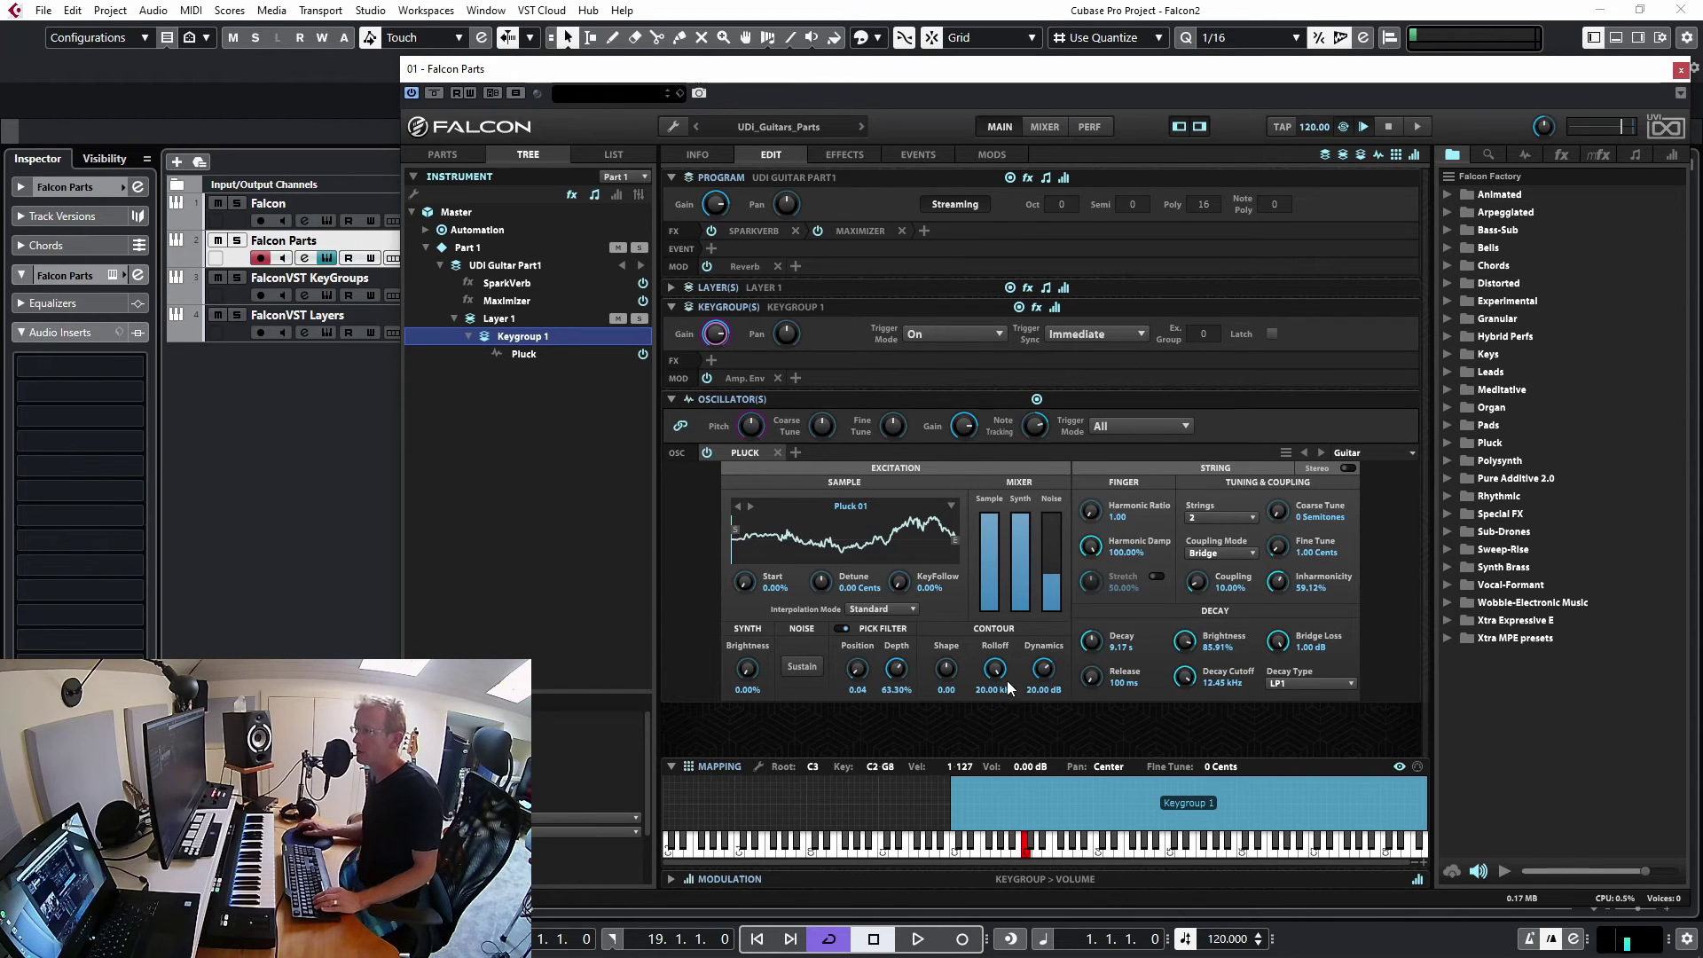
left_click(637, 179)
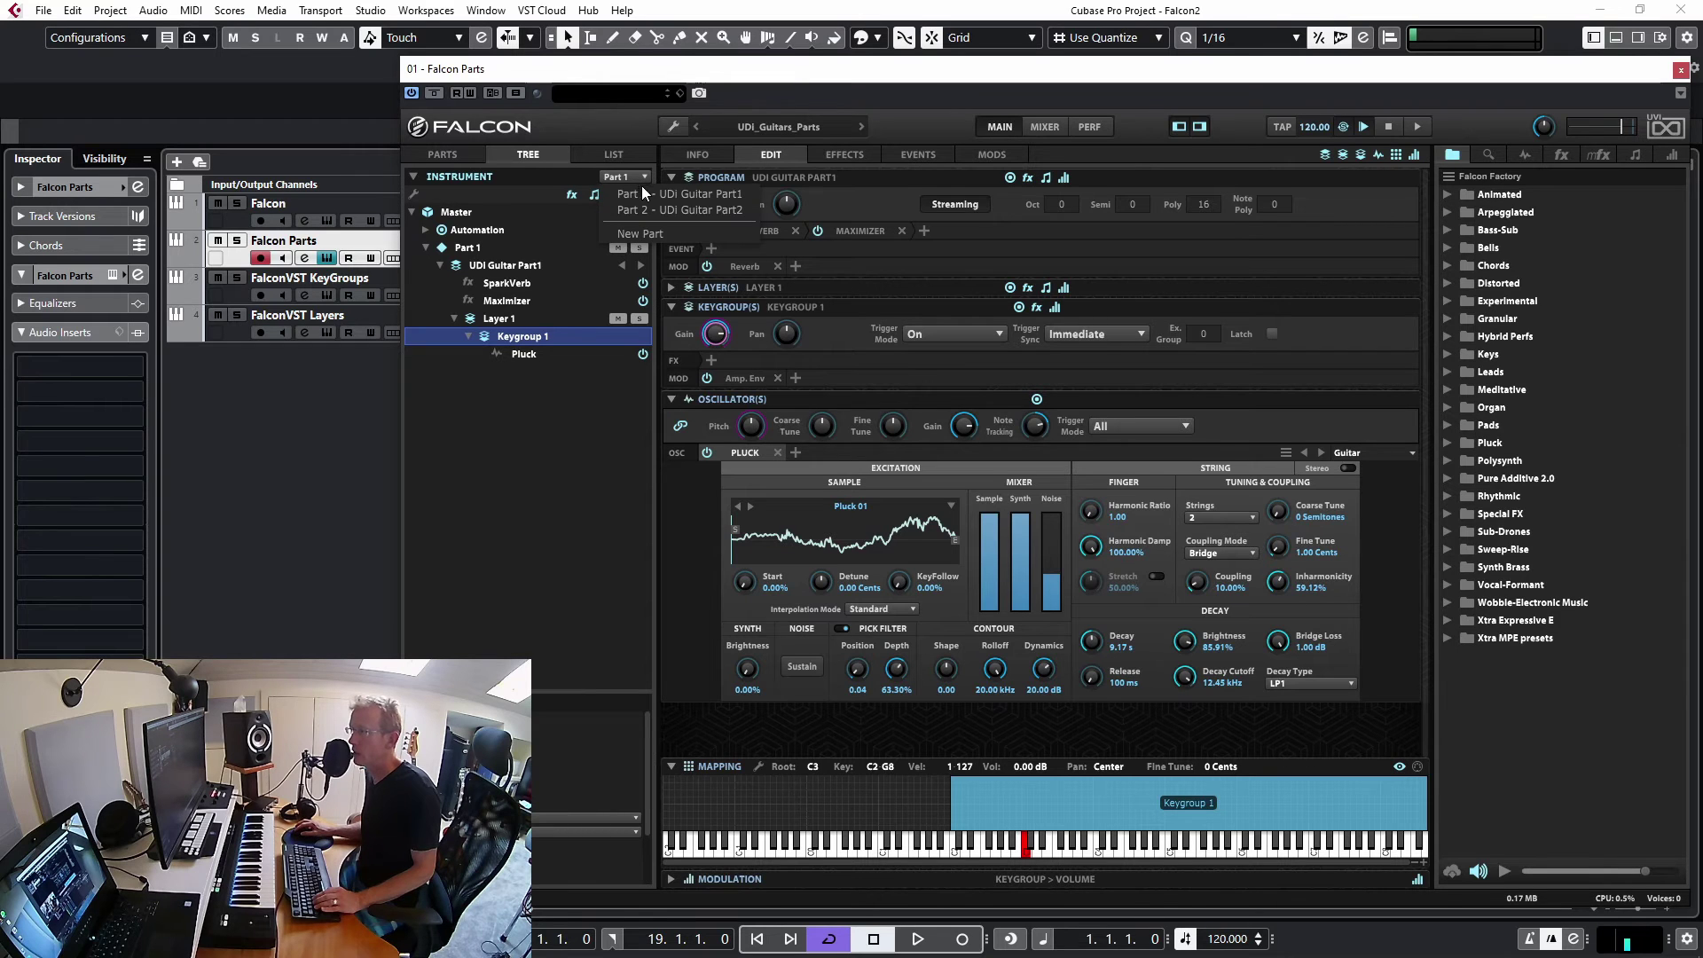
Step: Switch to Part 2 - UDi Guitar Part2, review the PARTS list, then close Falcon
left_click(639, 211)
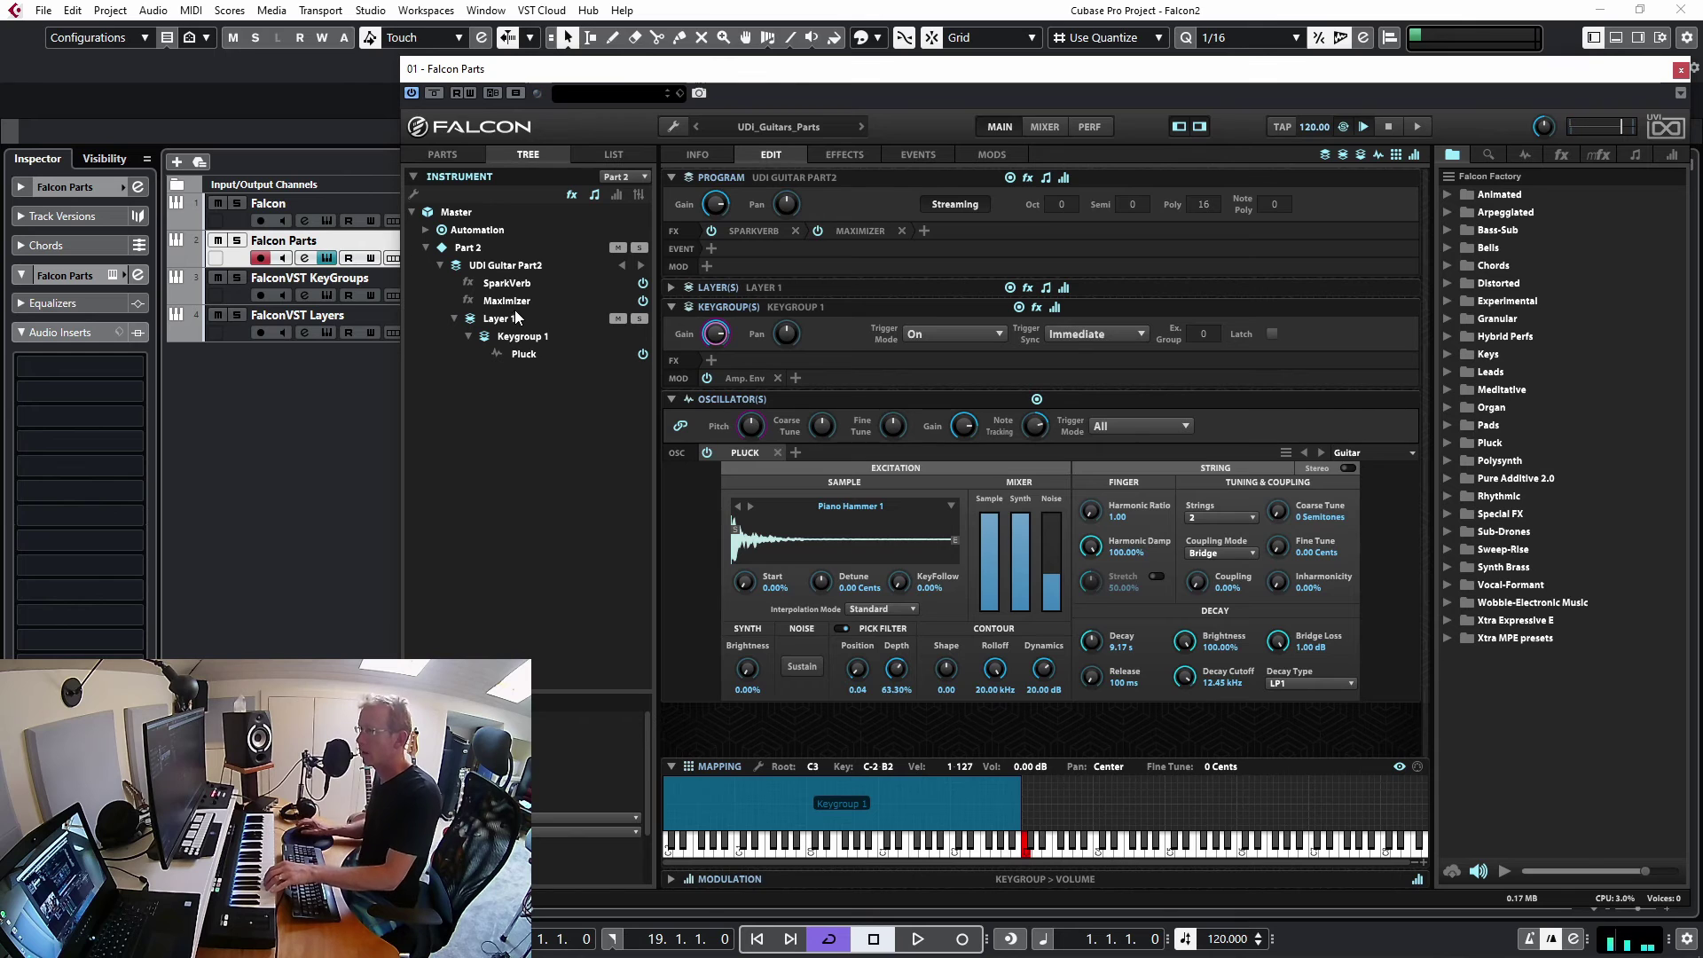
left_click(442, 156)
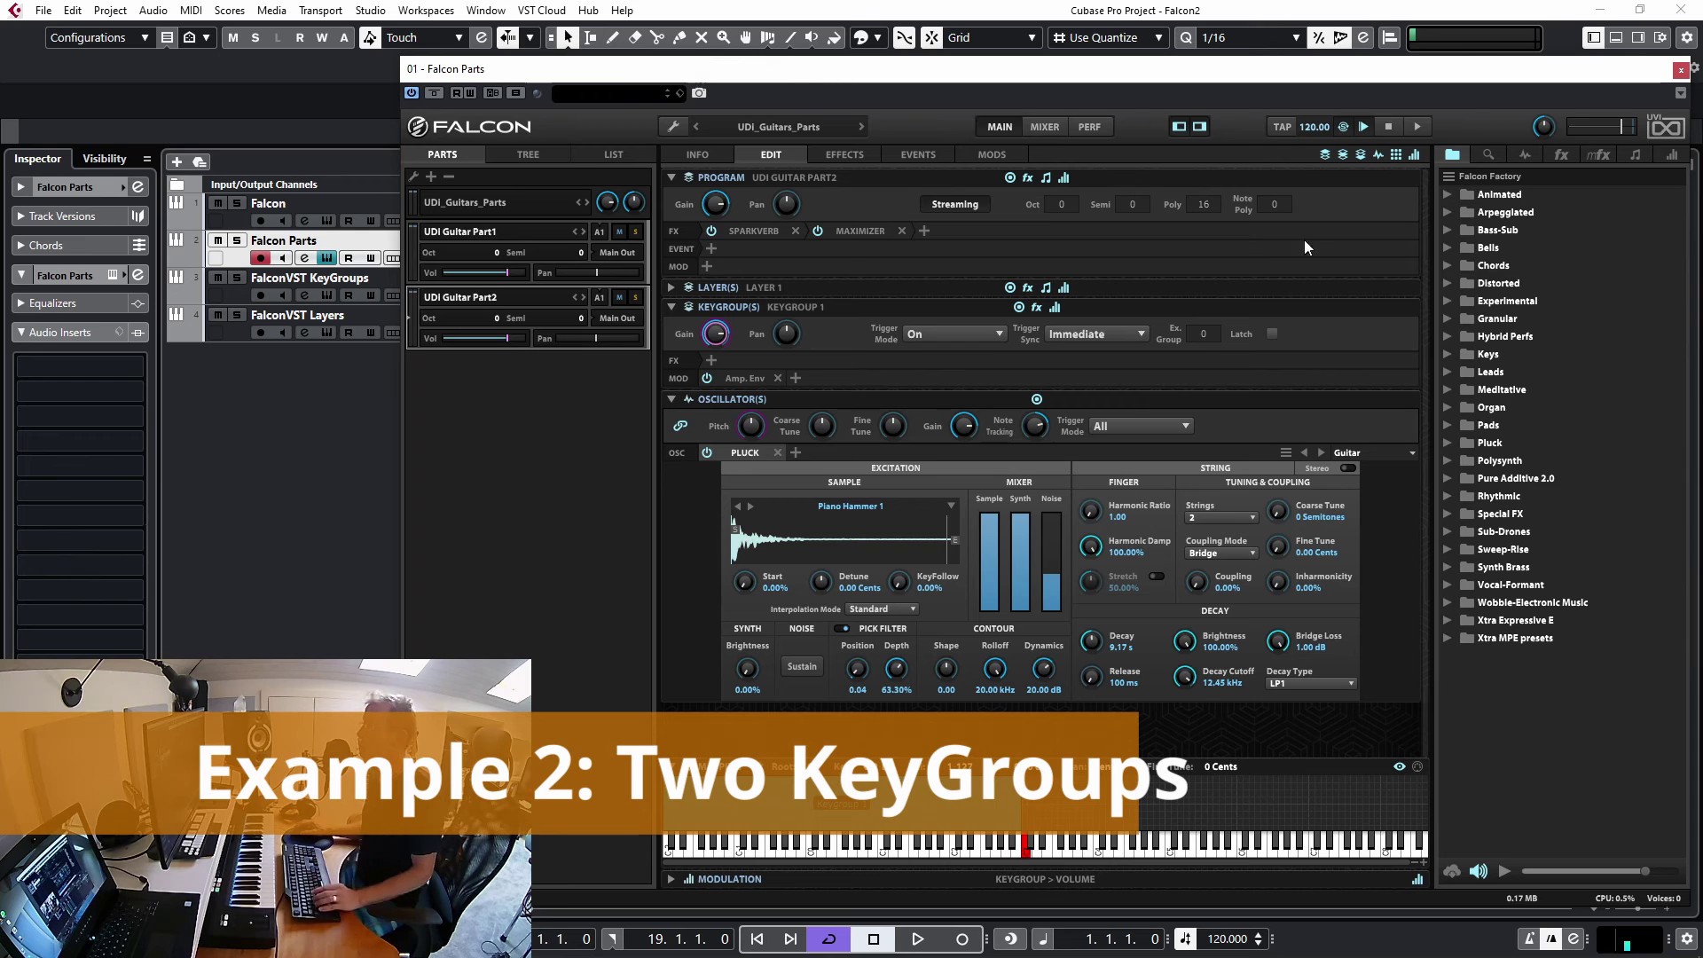
left_click(1681, 69)
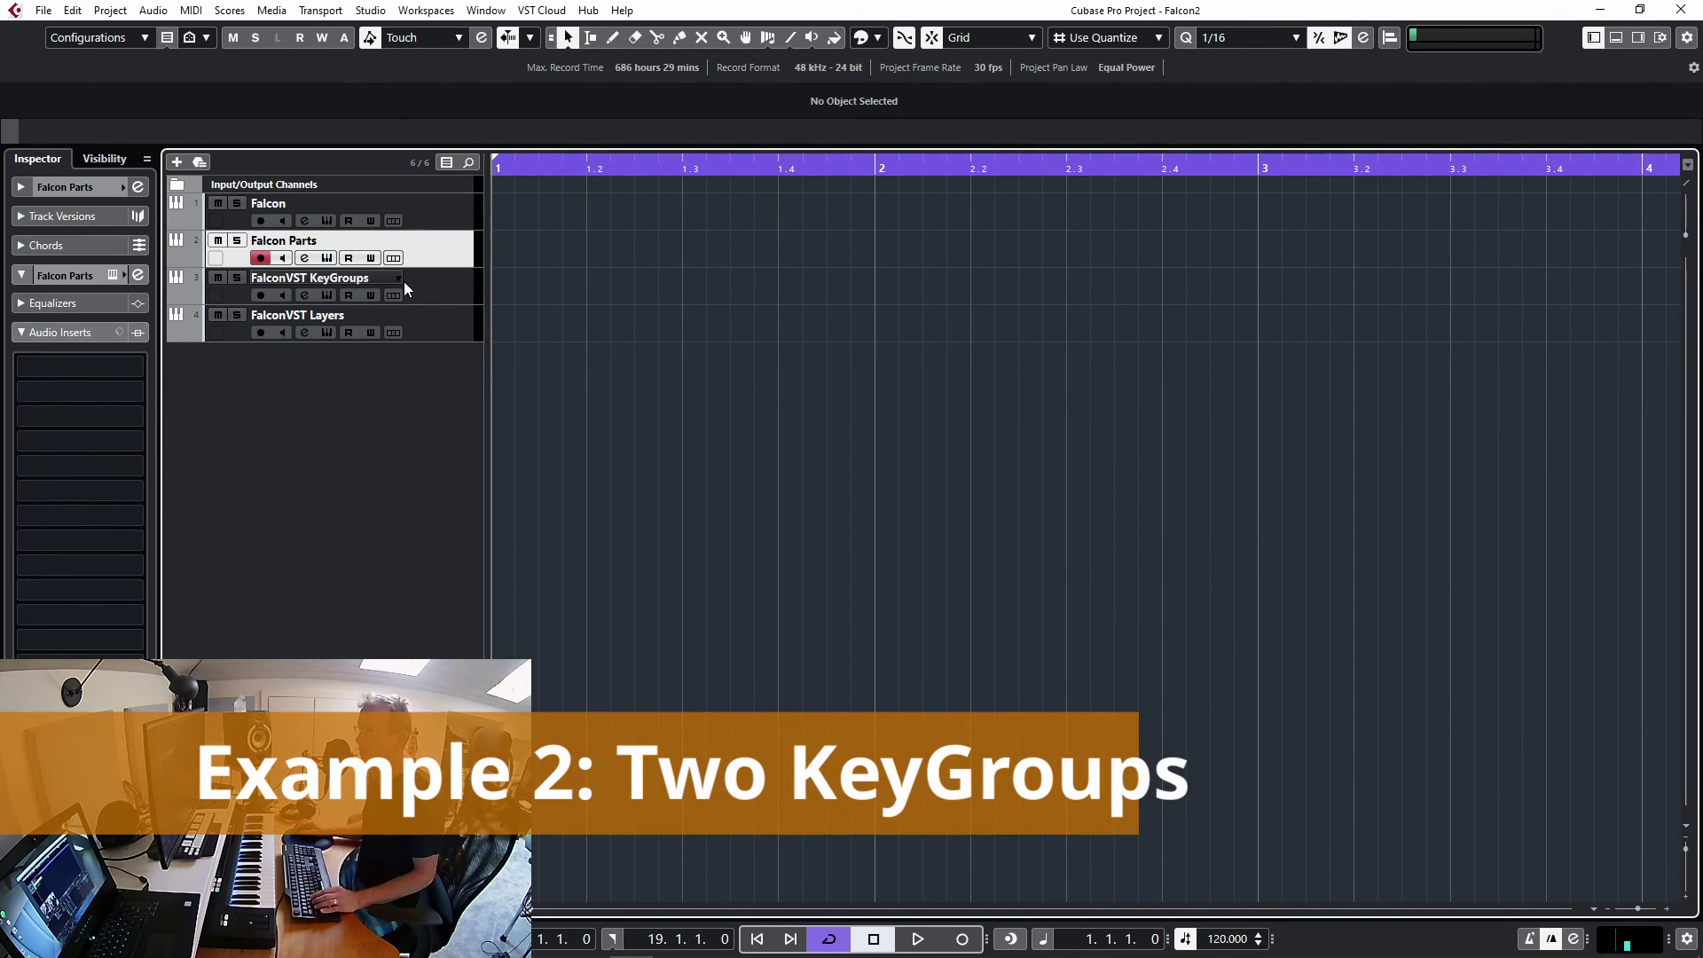
Step: Open the Falcon editor for the FalconVST KeyGroups track
left_click(408, 288)
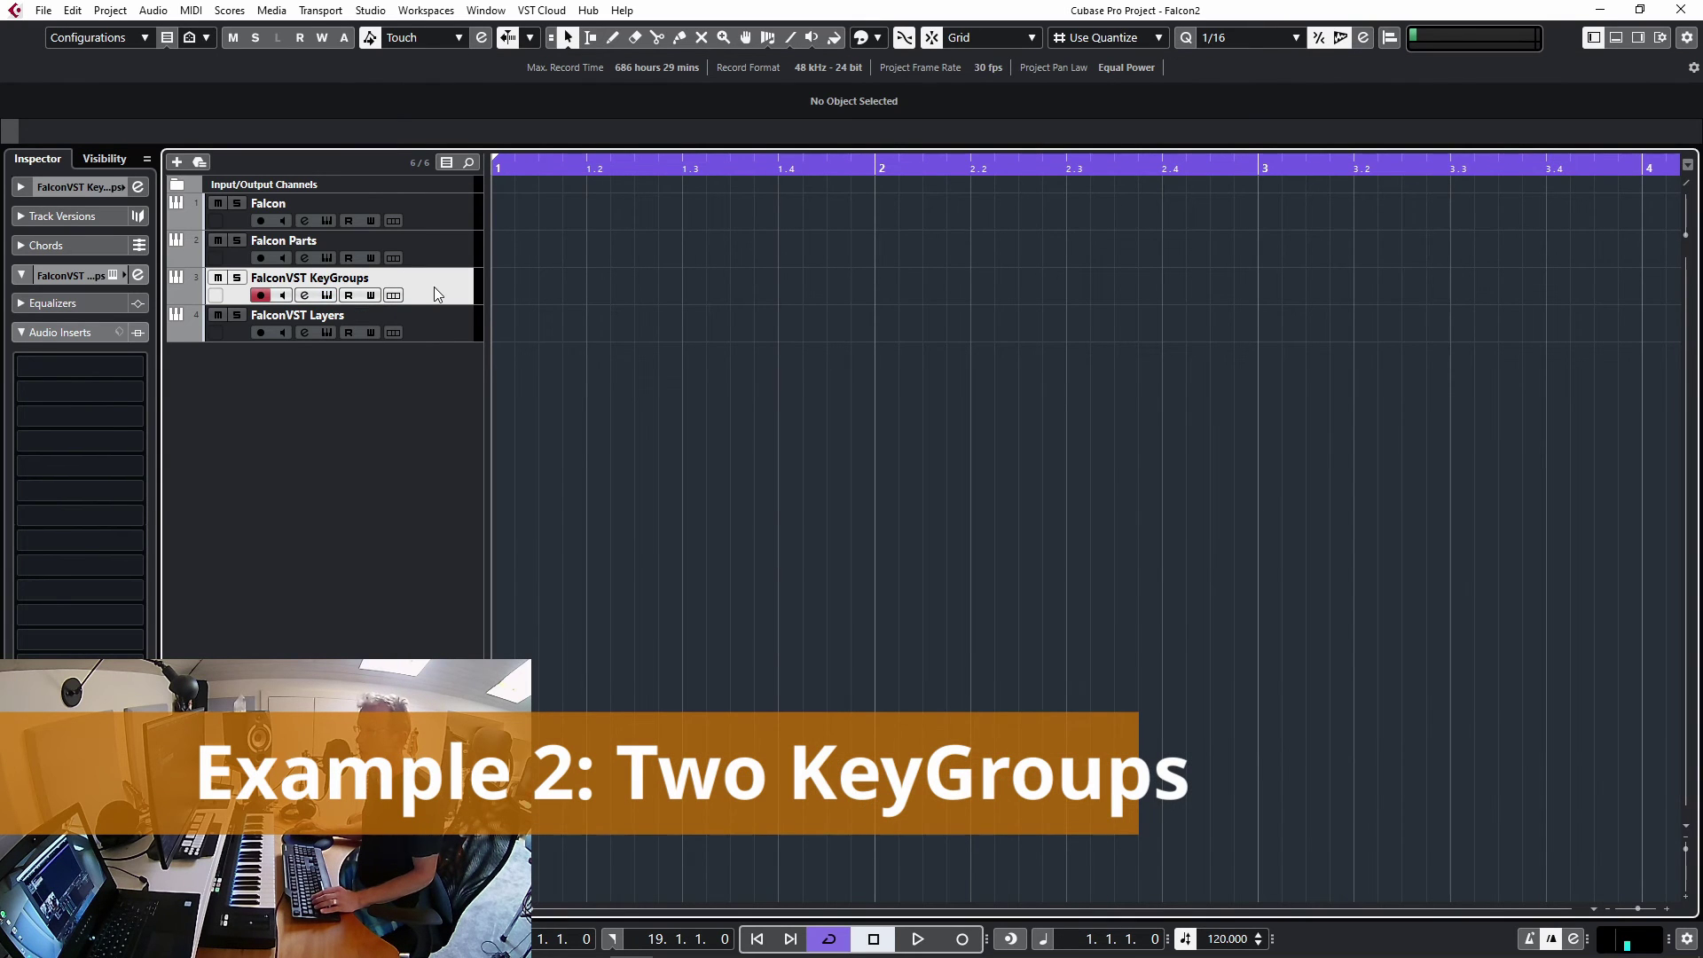
left_click(327, 298)
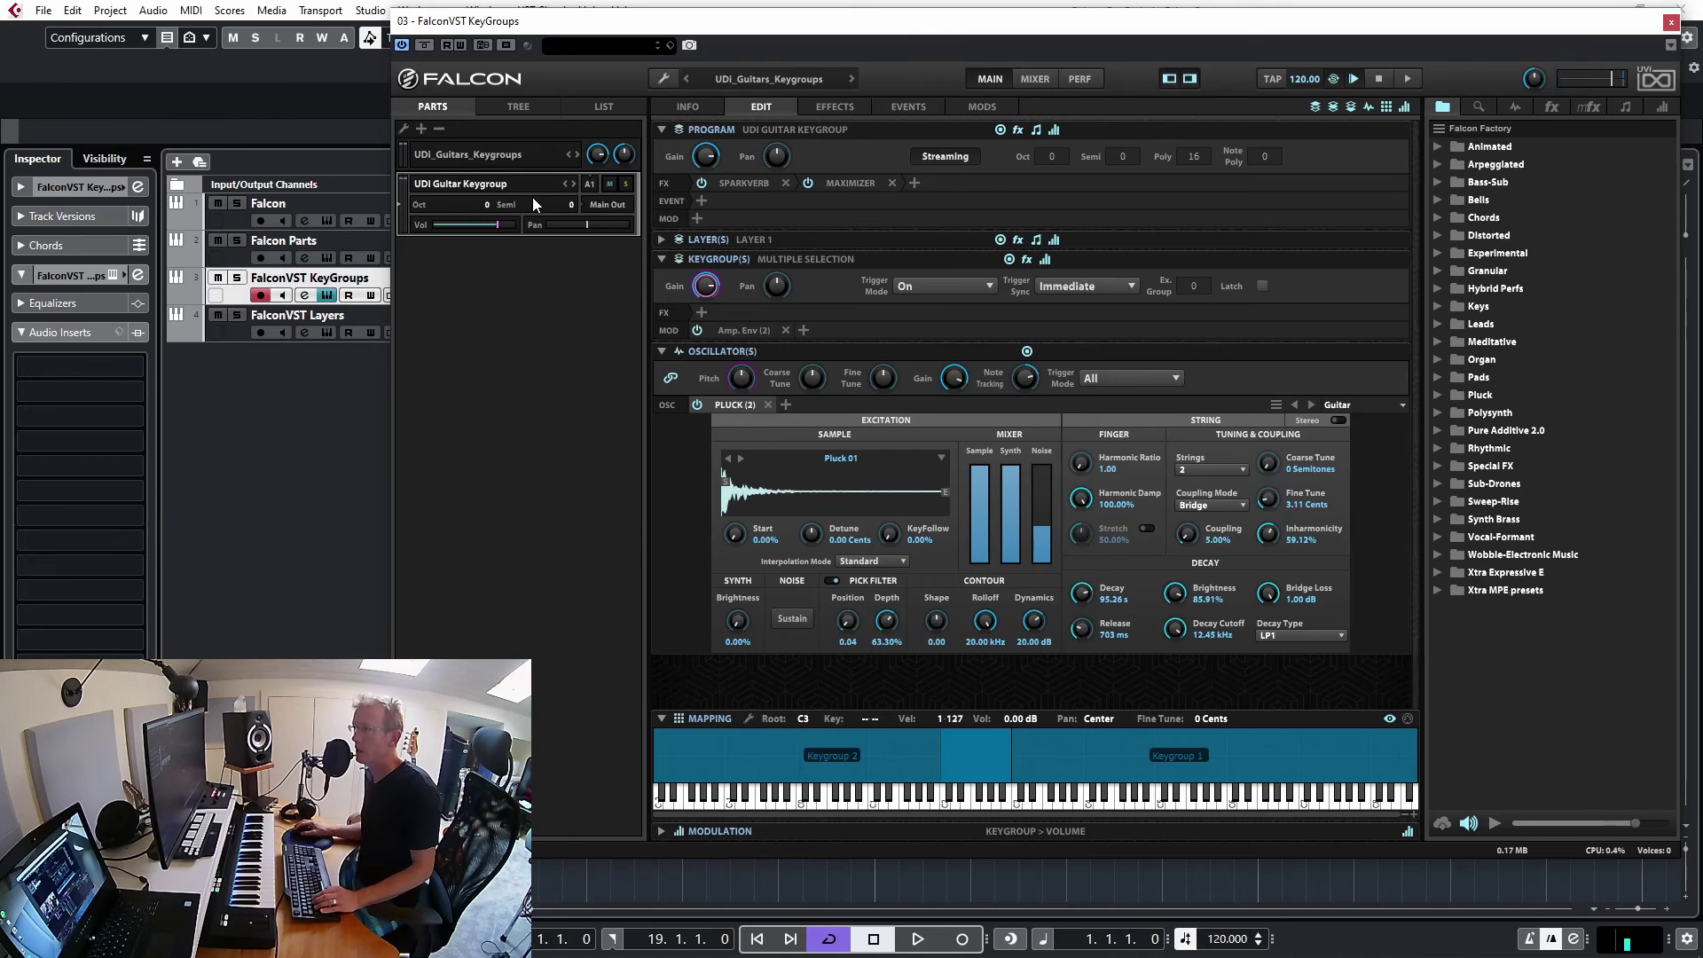
mouse_move(502, 227)
Step: Expand Layer 1, Keygroup 1 and Keygroup 2 in the tree, then select Layer 1
left_click(515, 105)
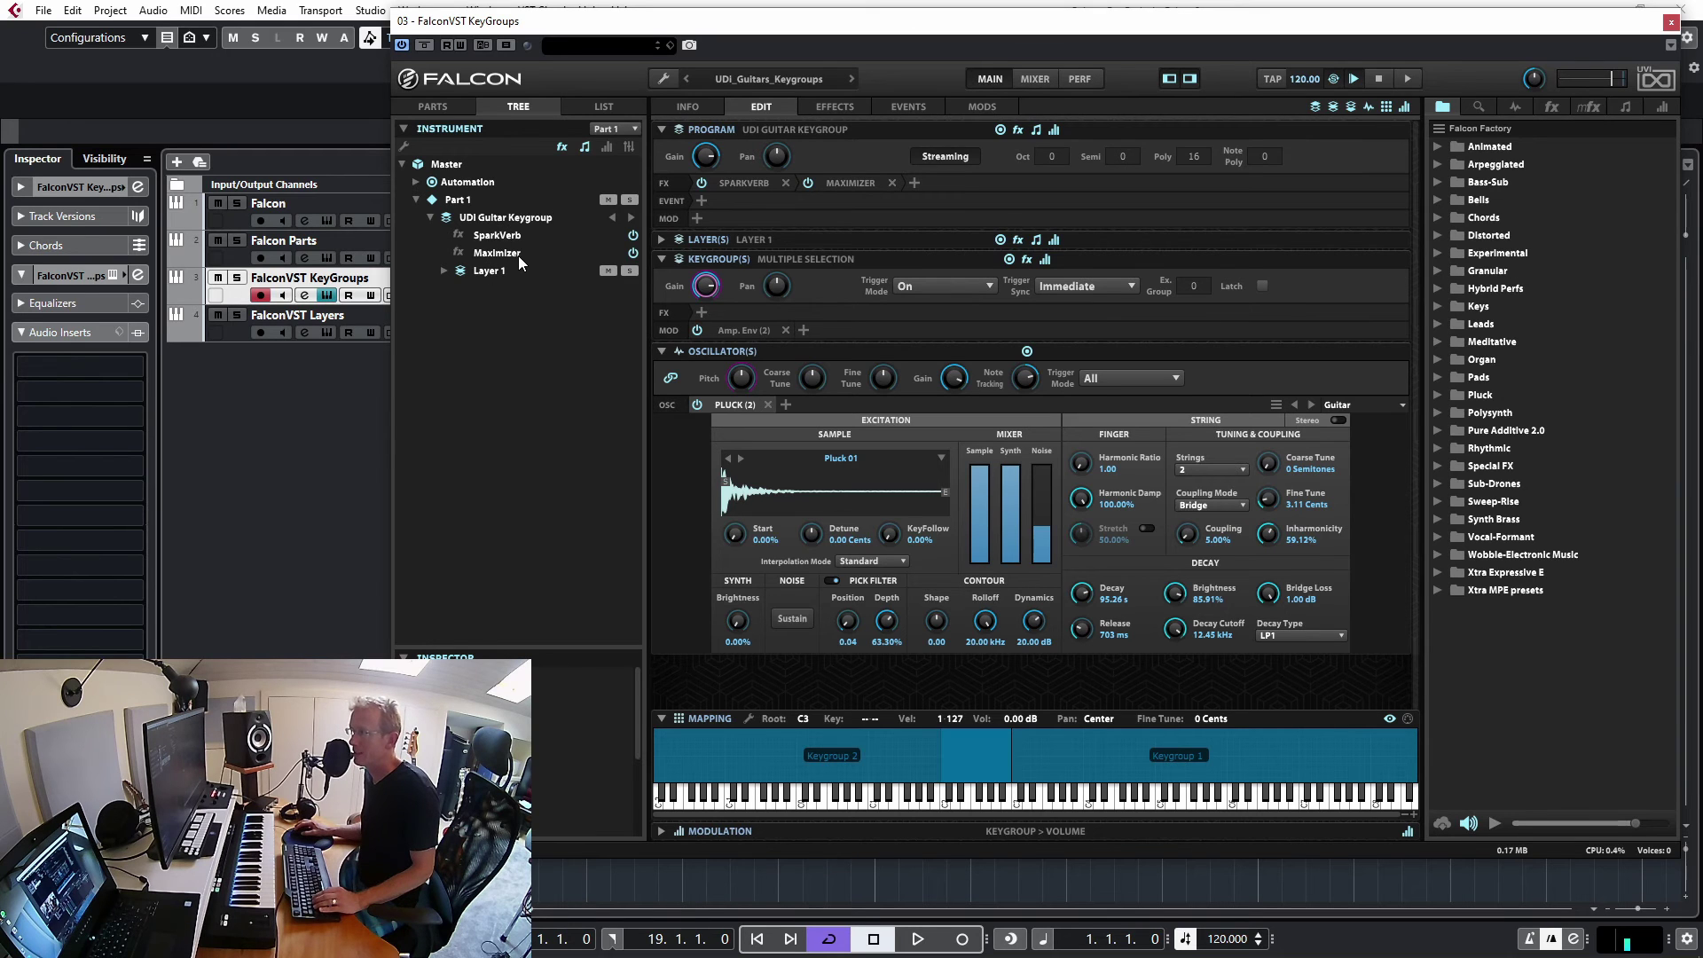
left_click(444, 271)
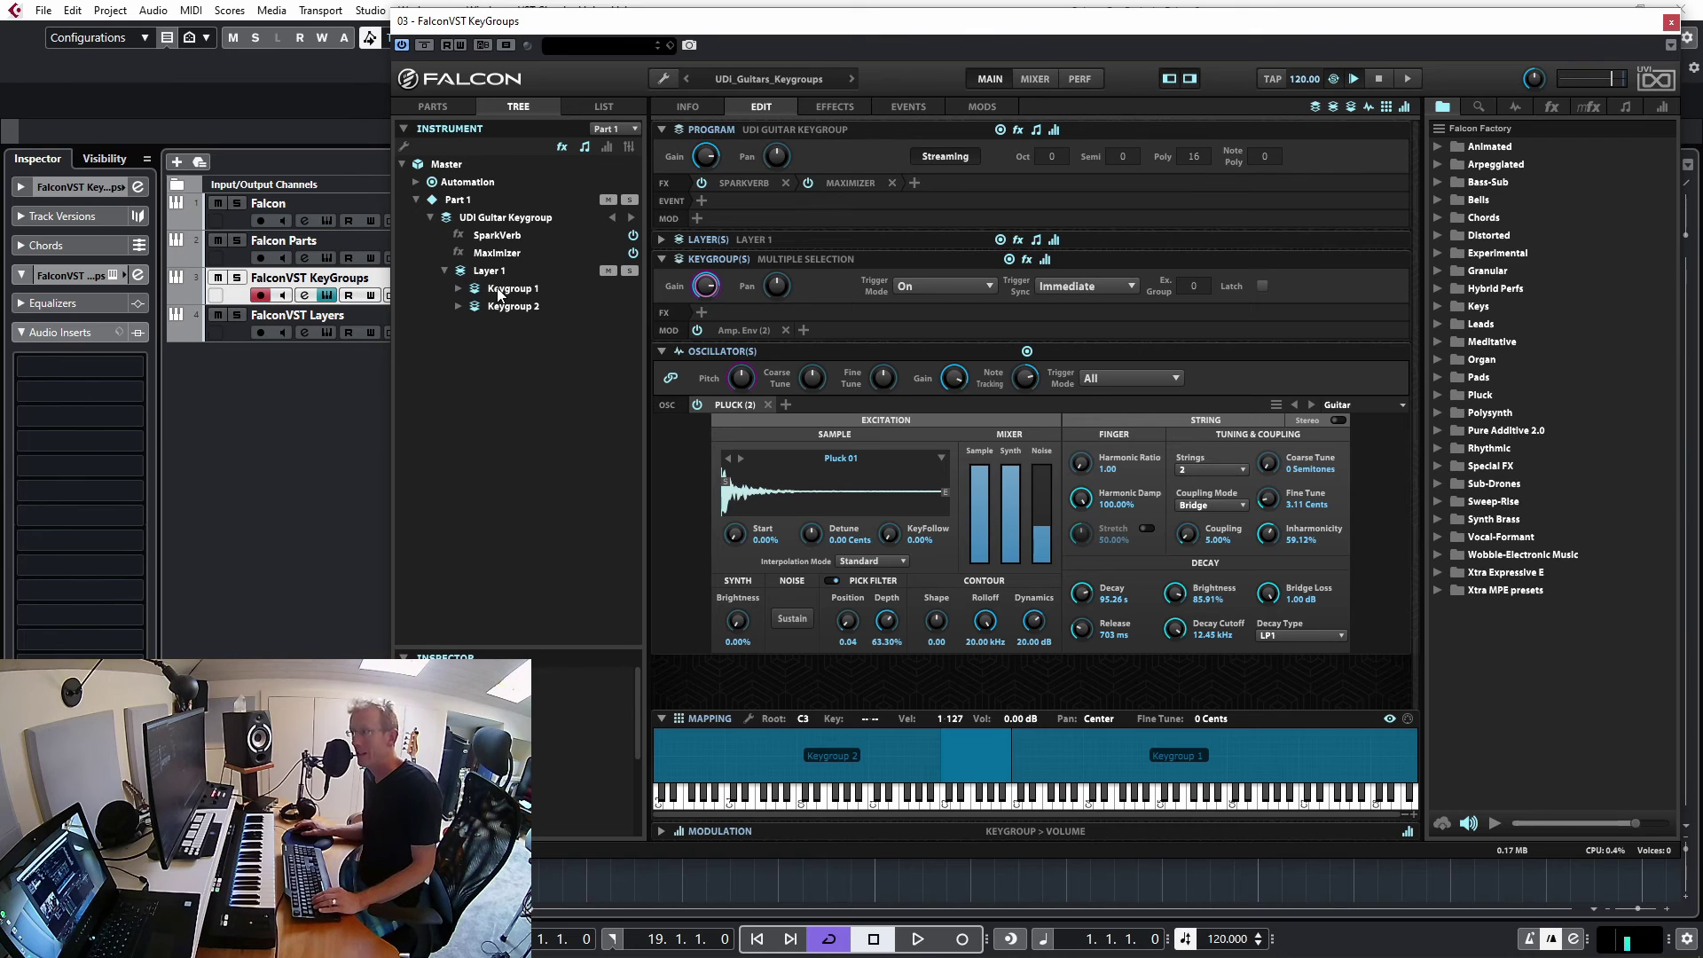
left_click(458, 289)
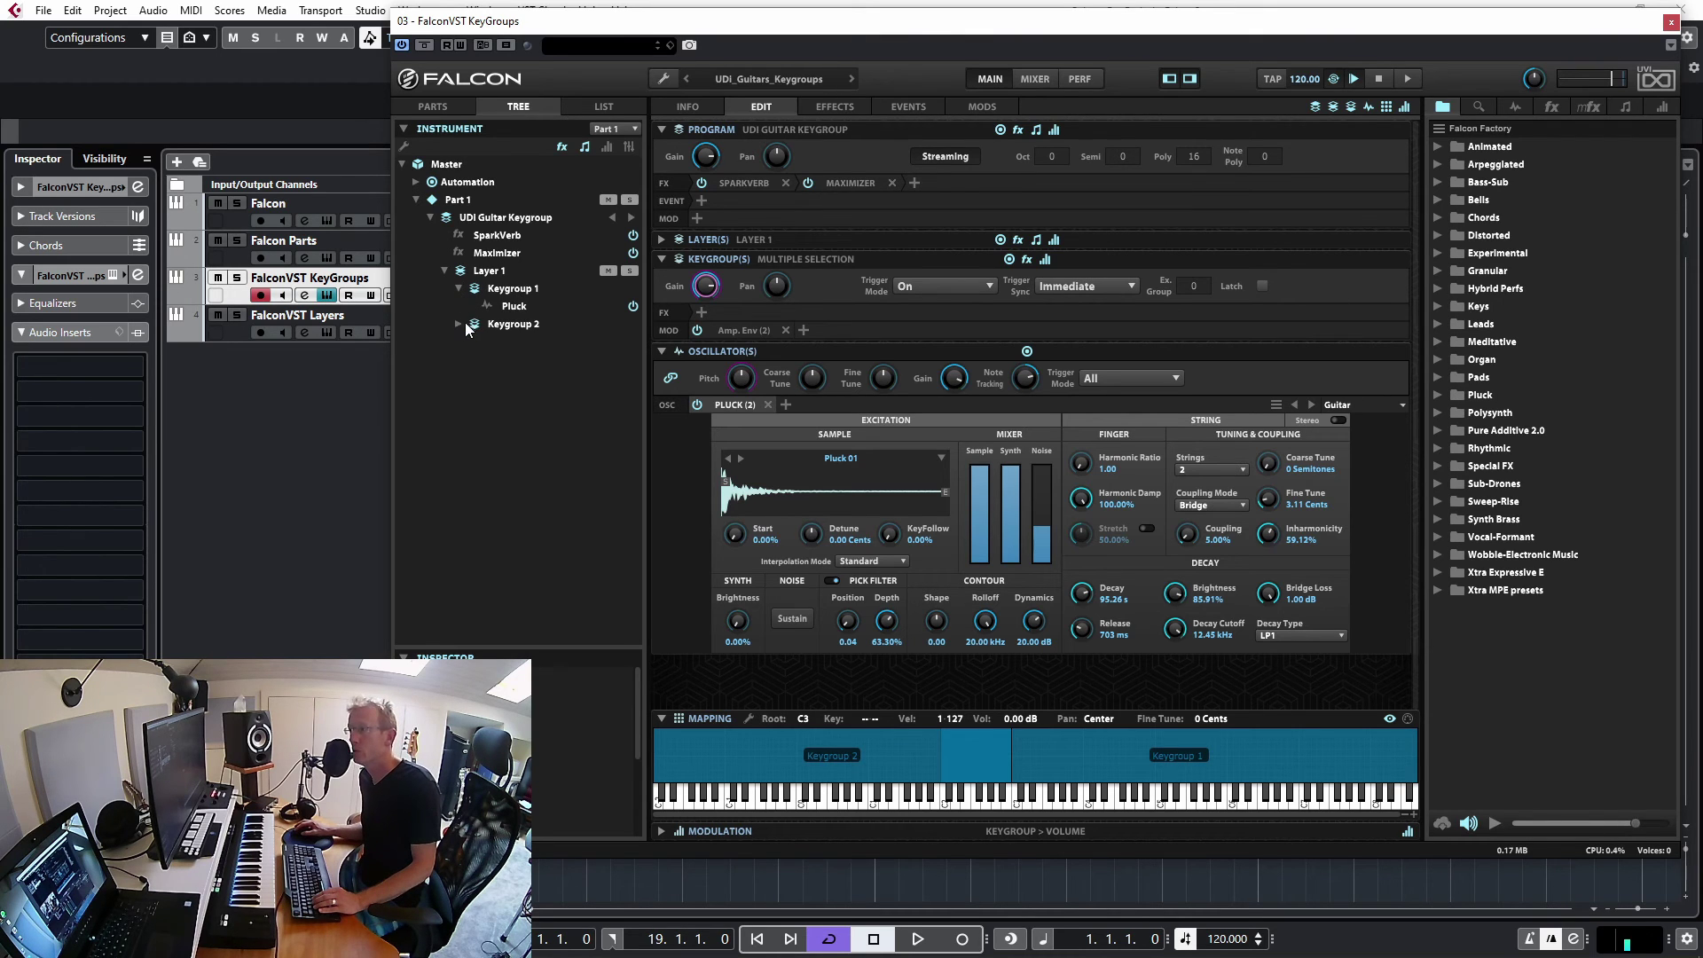
left_click(458, 325)
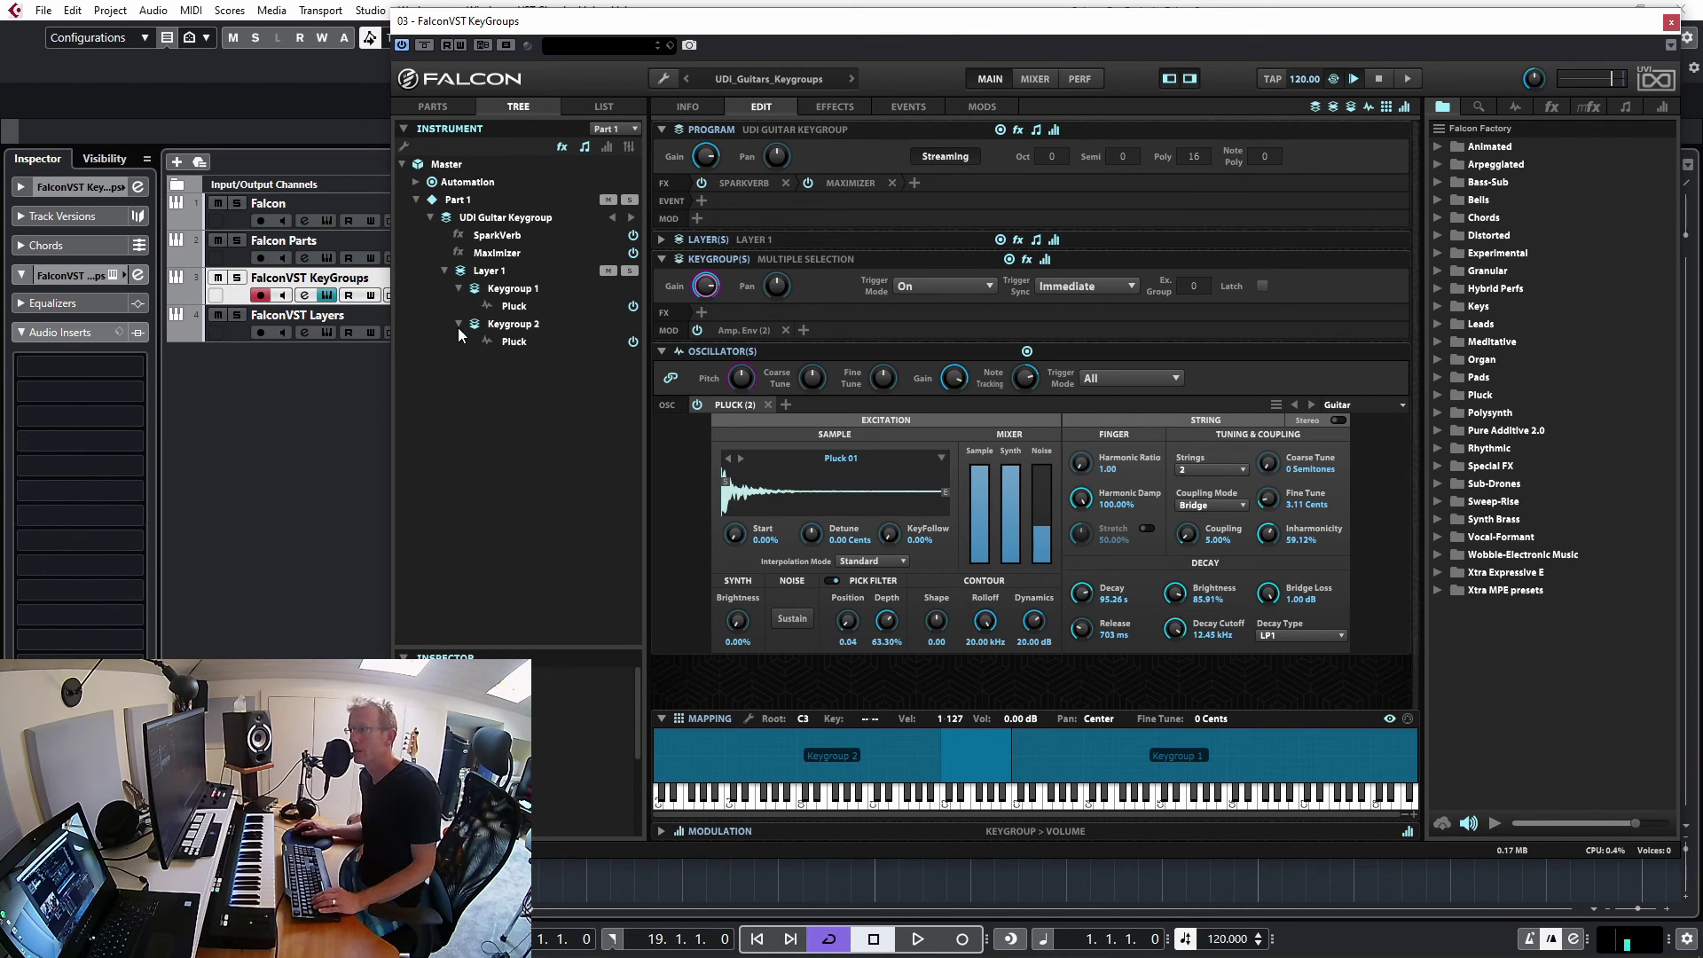
left_click(499, 276)
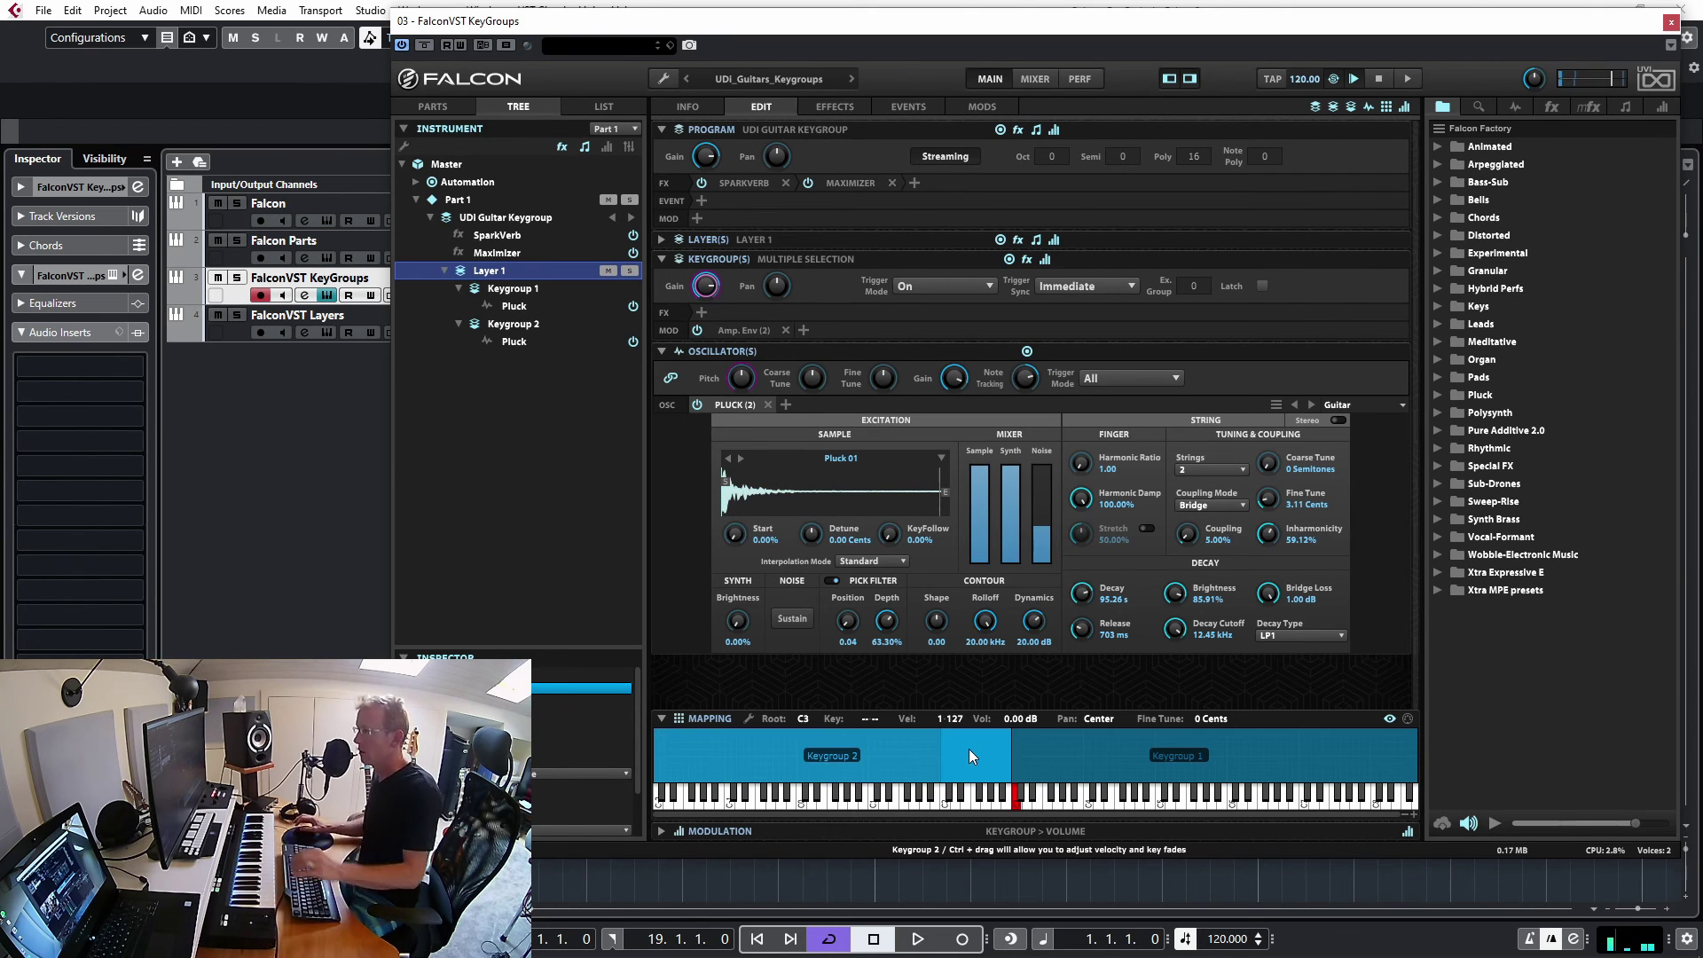
Step: Compare Keygroup 1's Pluck 01 and Keygroup 2's Piano Hammer 1 samples and the layer settings, then close Falcon
left_click(515, 290)
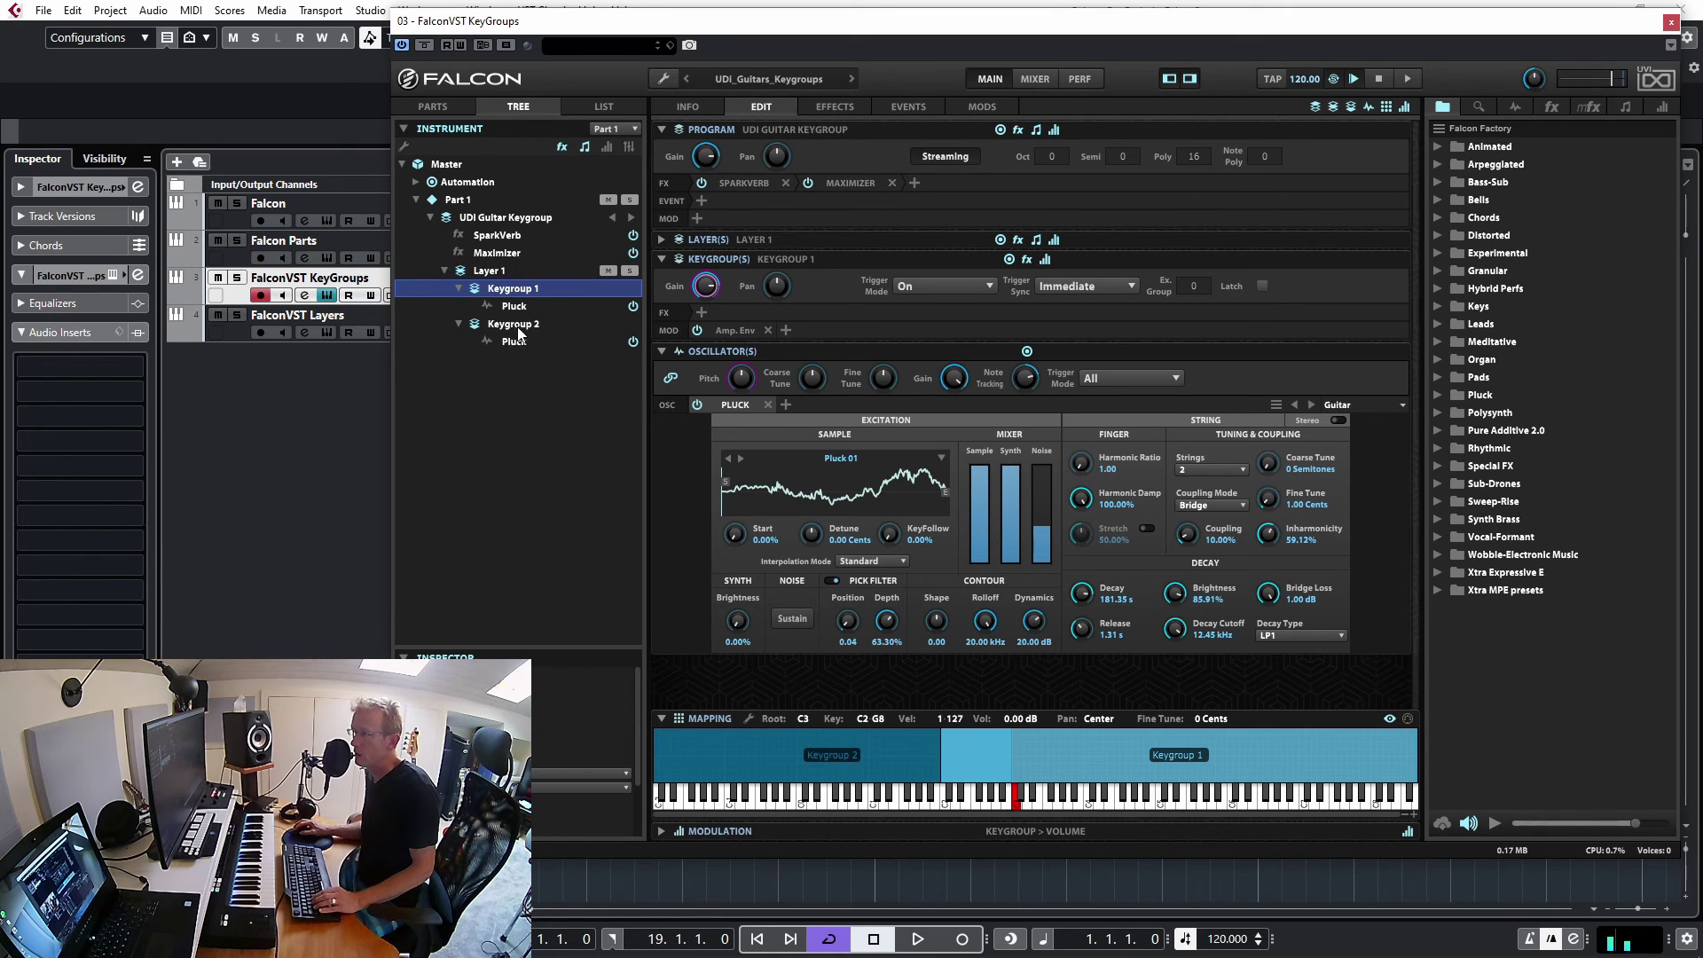
left_click(518, 327)
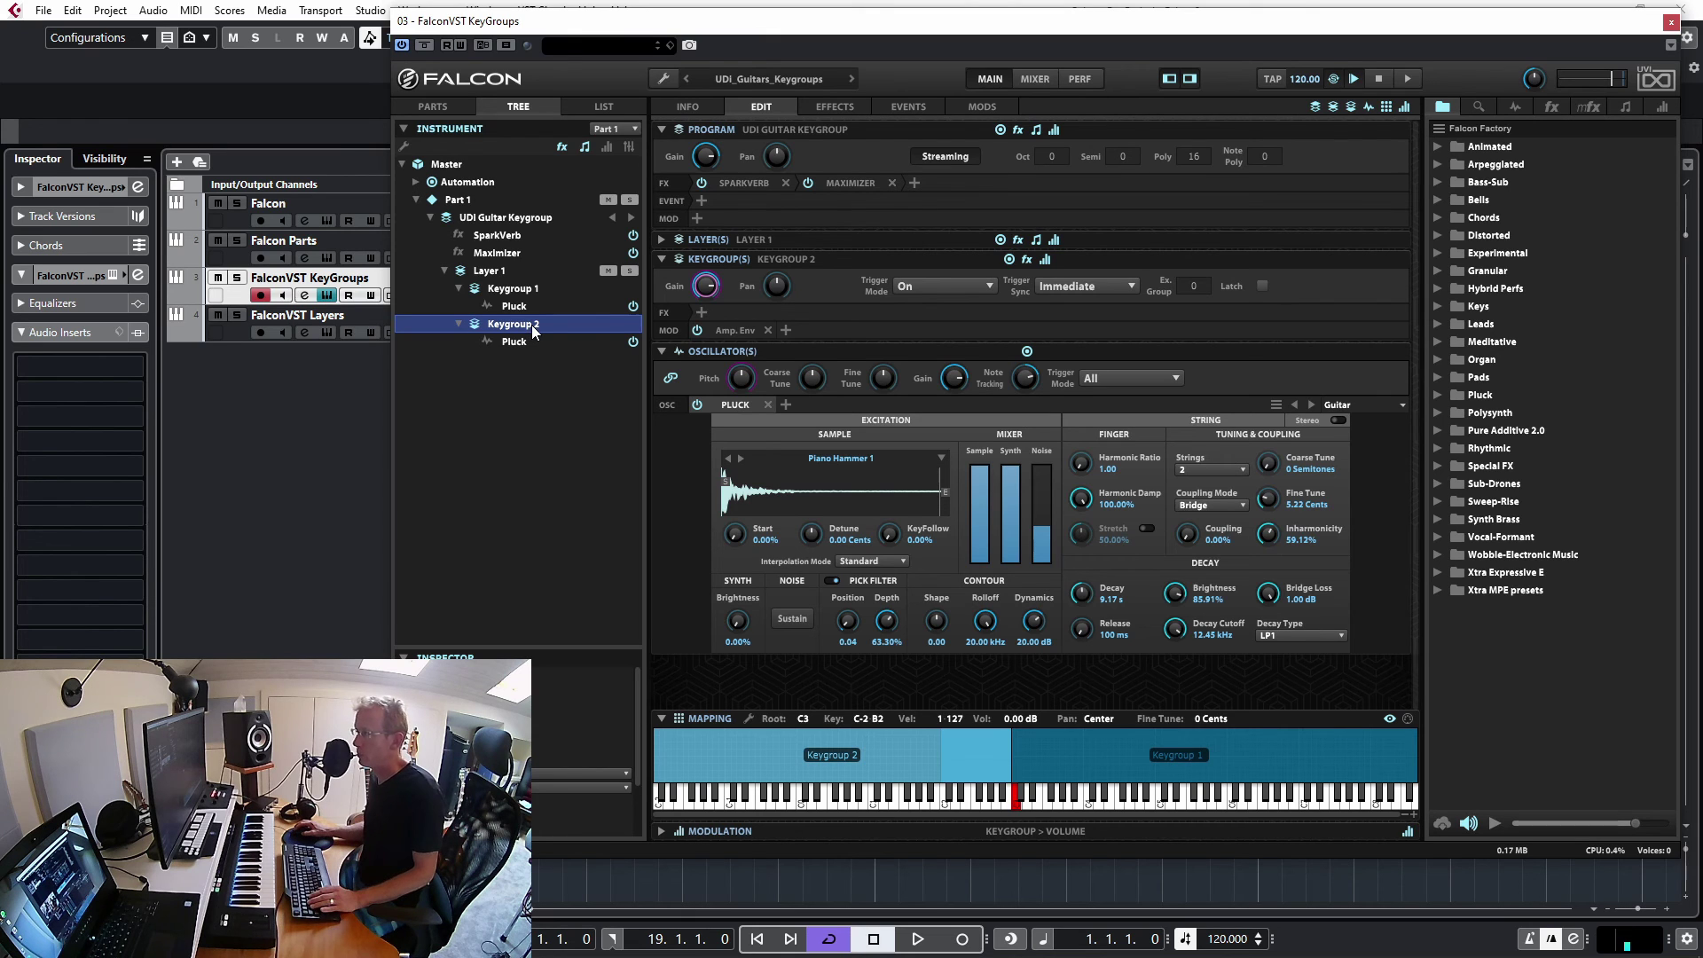
left_click(663, 241)
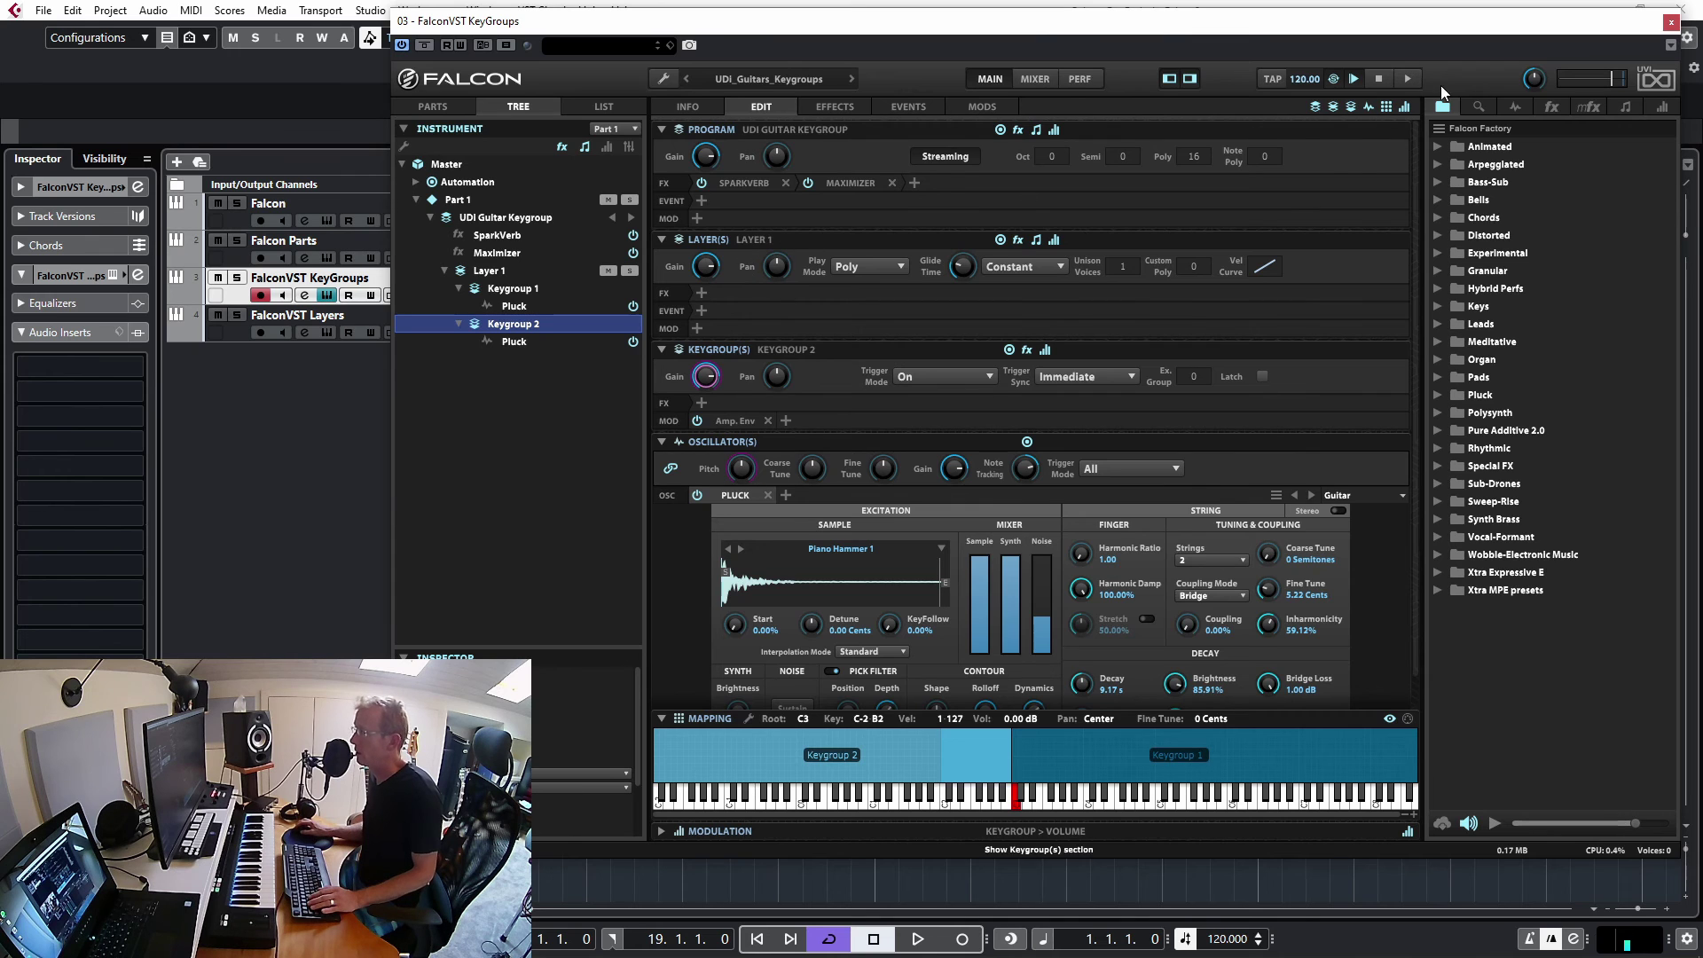
left_click(1671, 23)
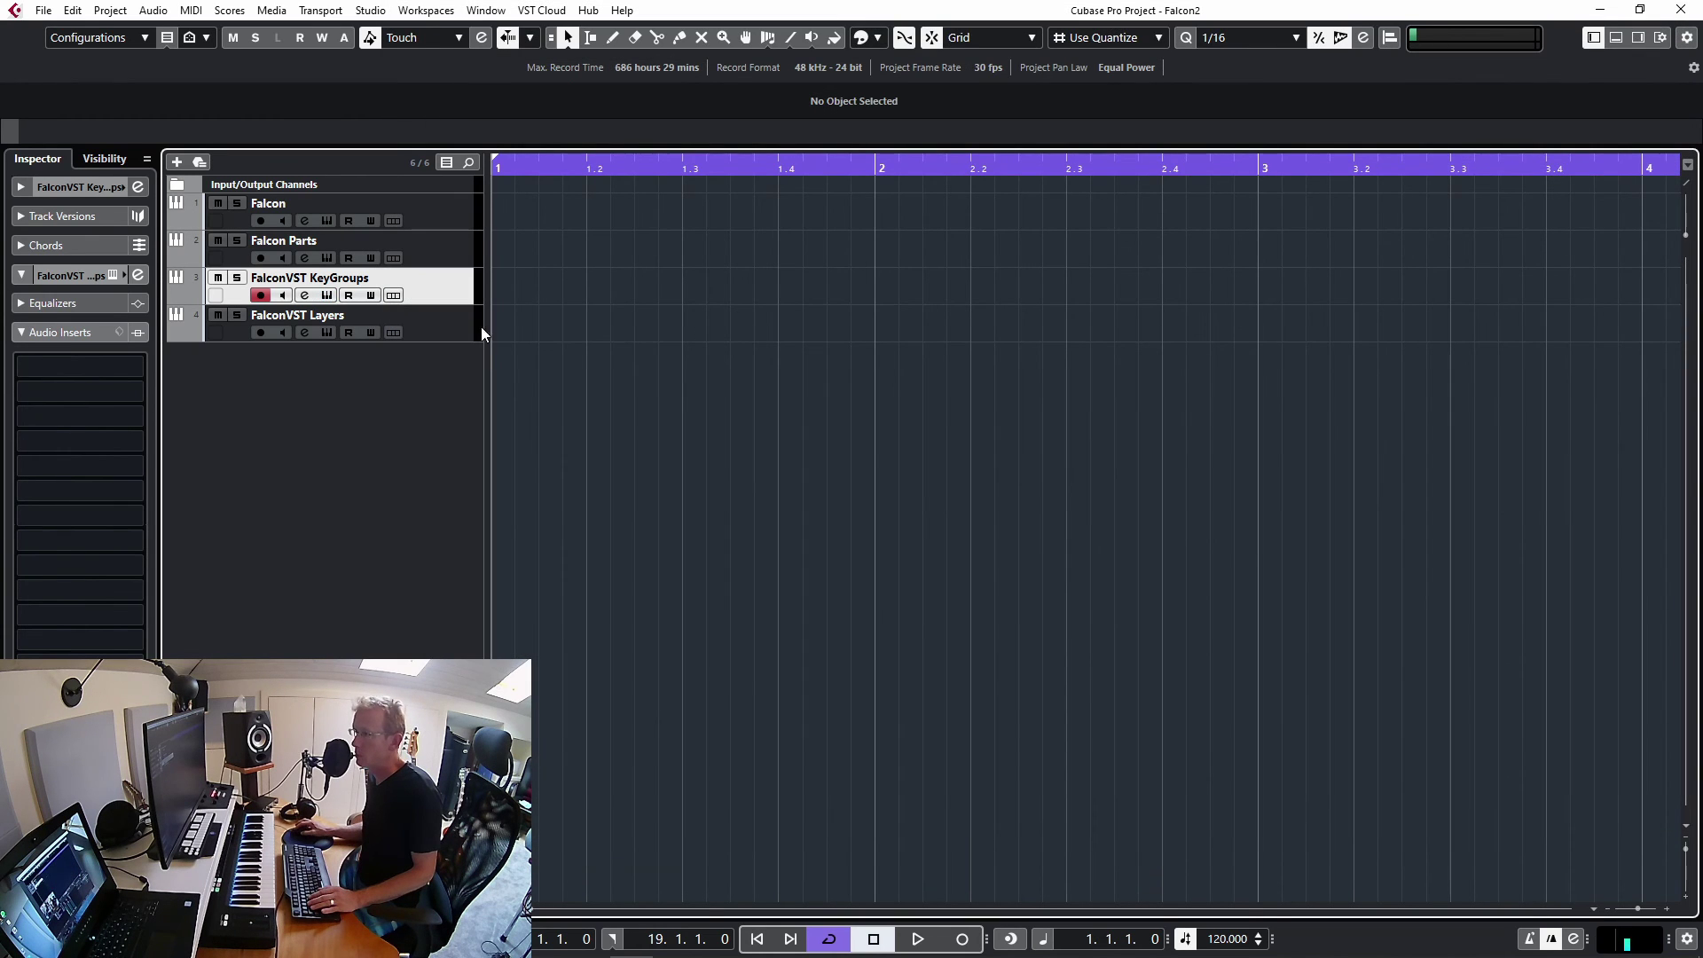
Step: Open the FalconVST Layers track's instrument in Falcon and show the Tree view
left_click(433, 333)
left_click(327, 333)
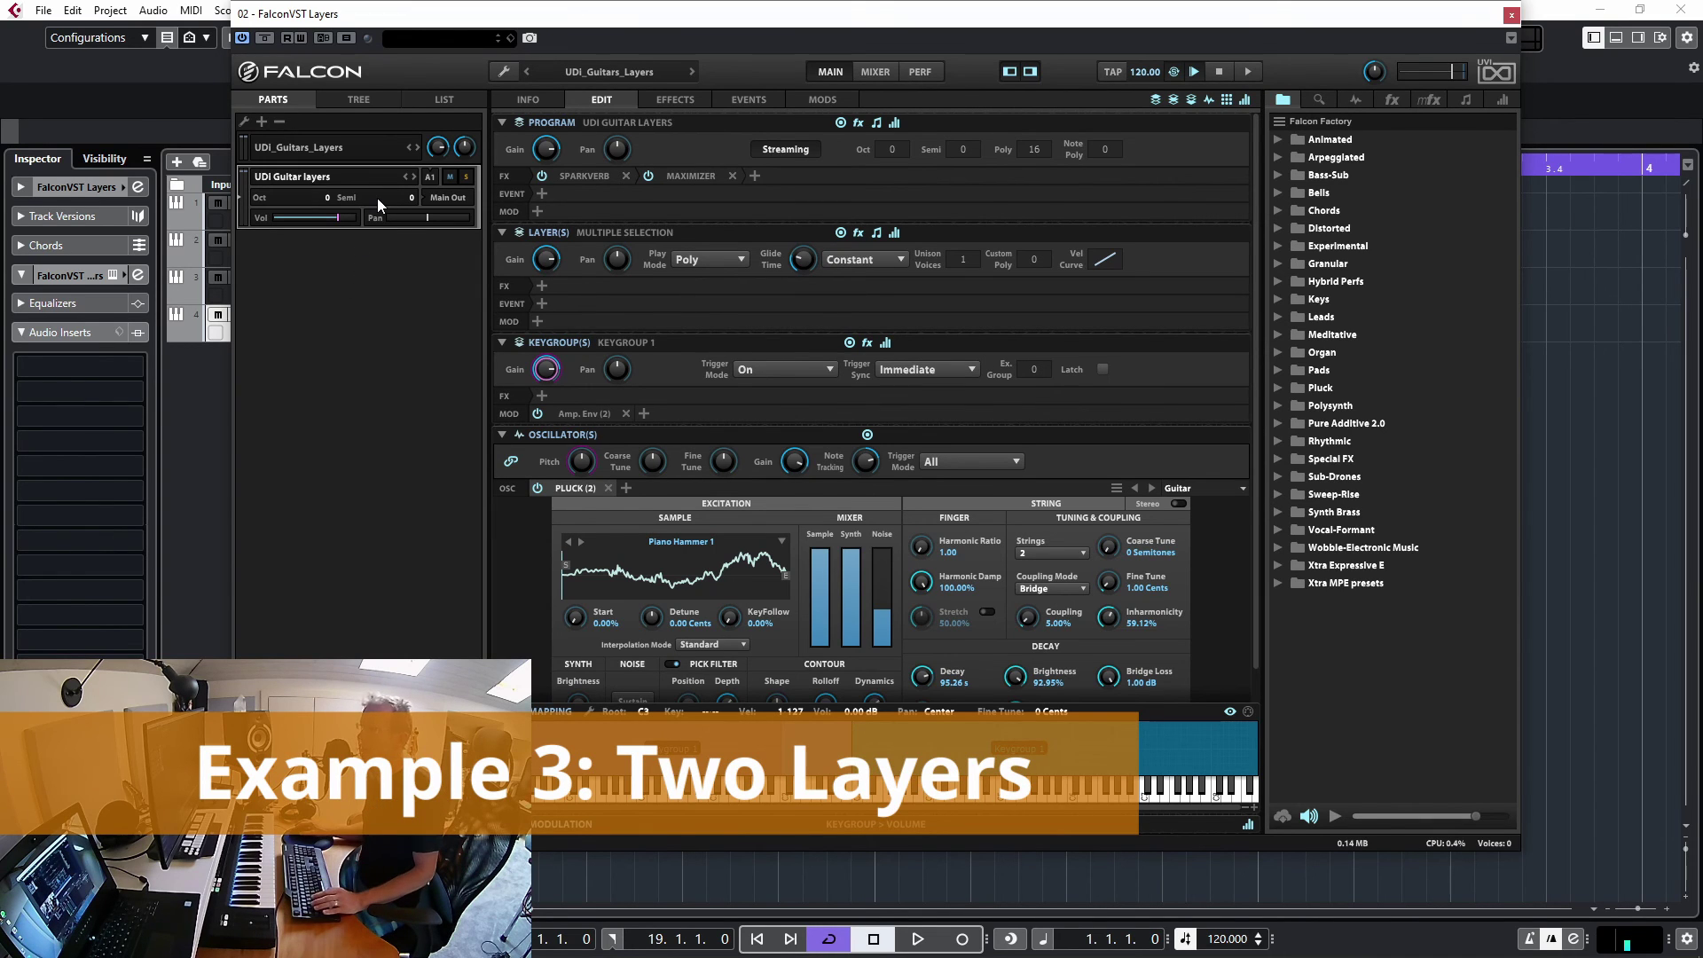
left_click(356, 100)
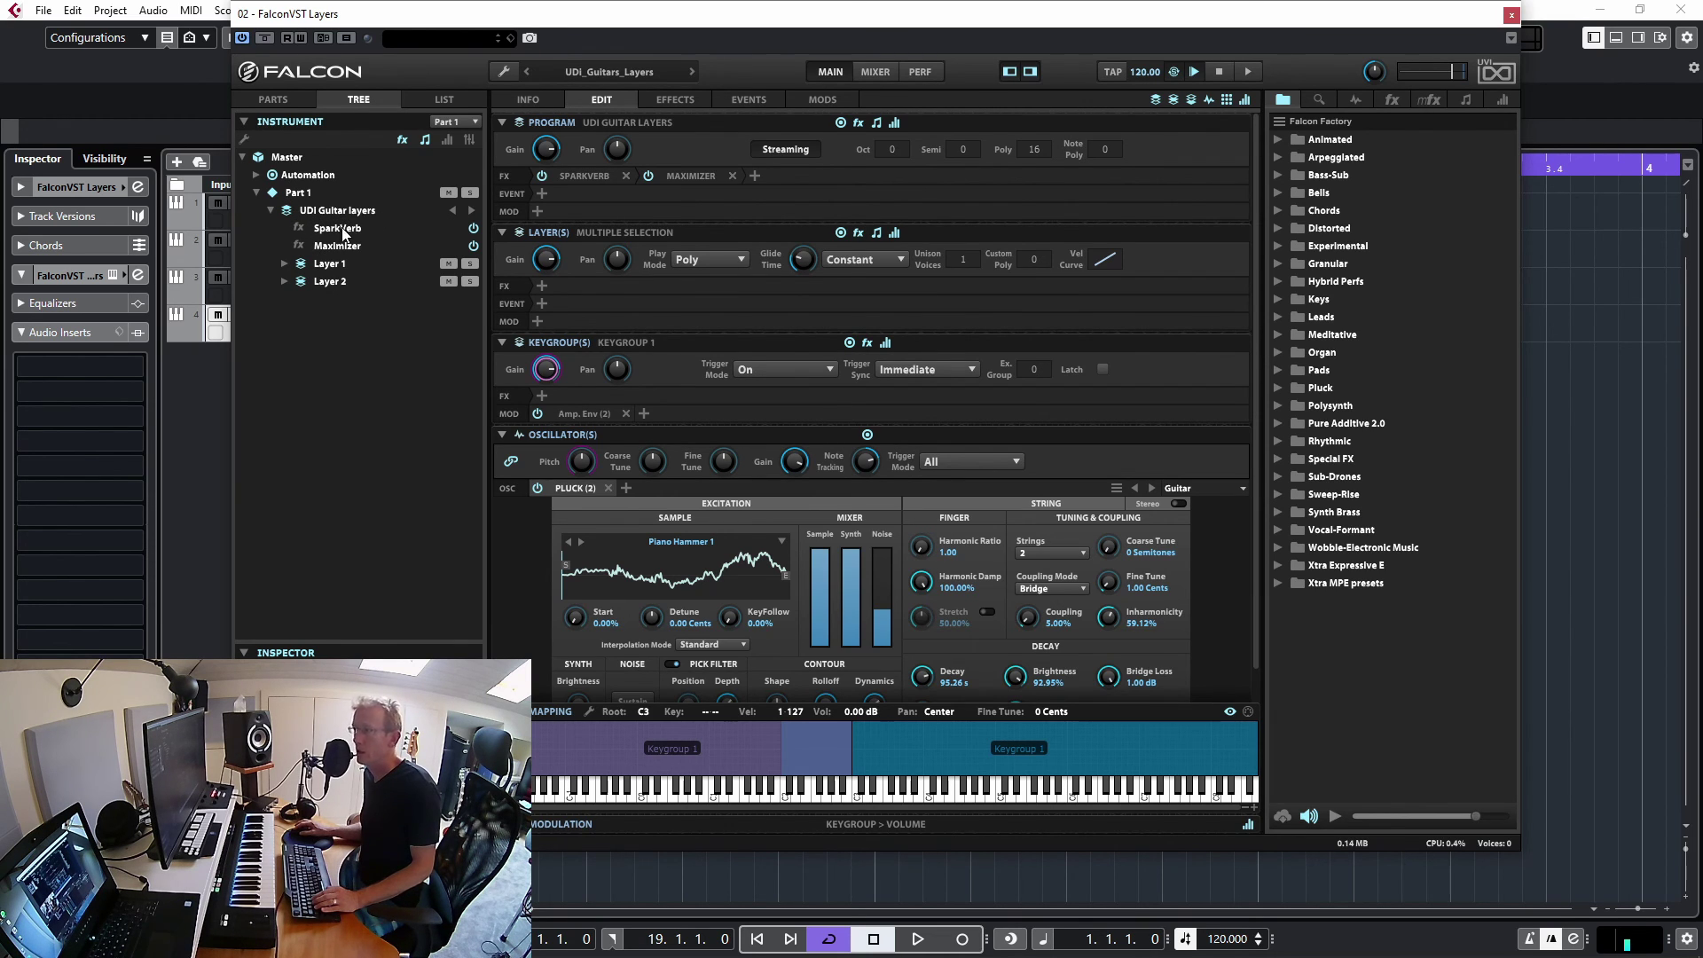
Step: Expand Layer 1 and Layer 2 down to their Pluck oscillators, then select each Keygroup 1
left_click(284, 263)
left_click(286, 300)
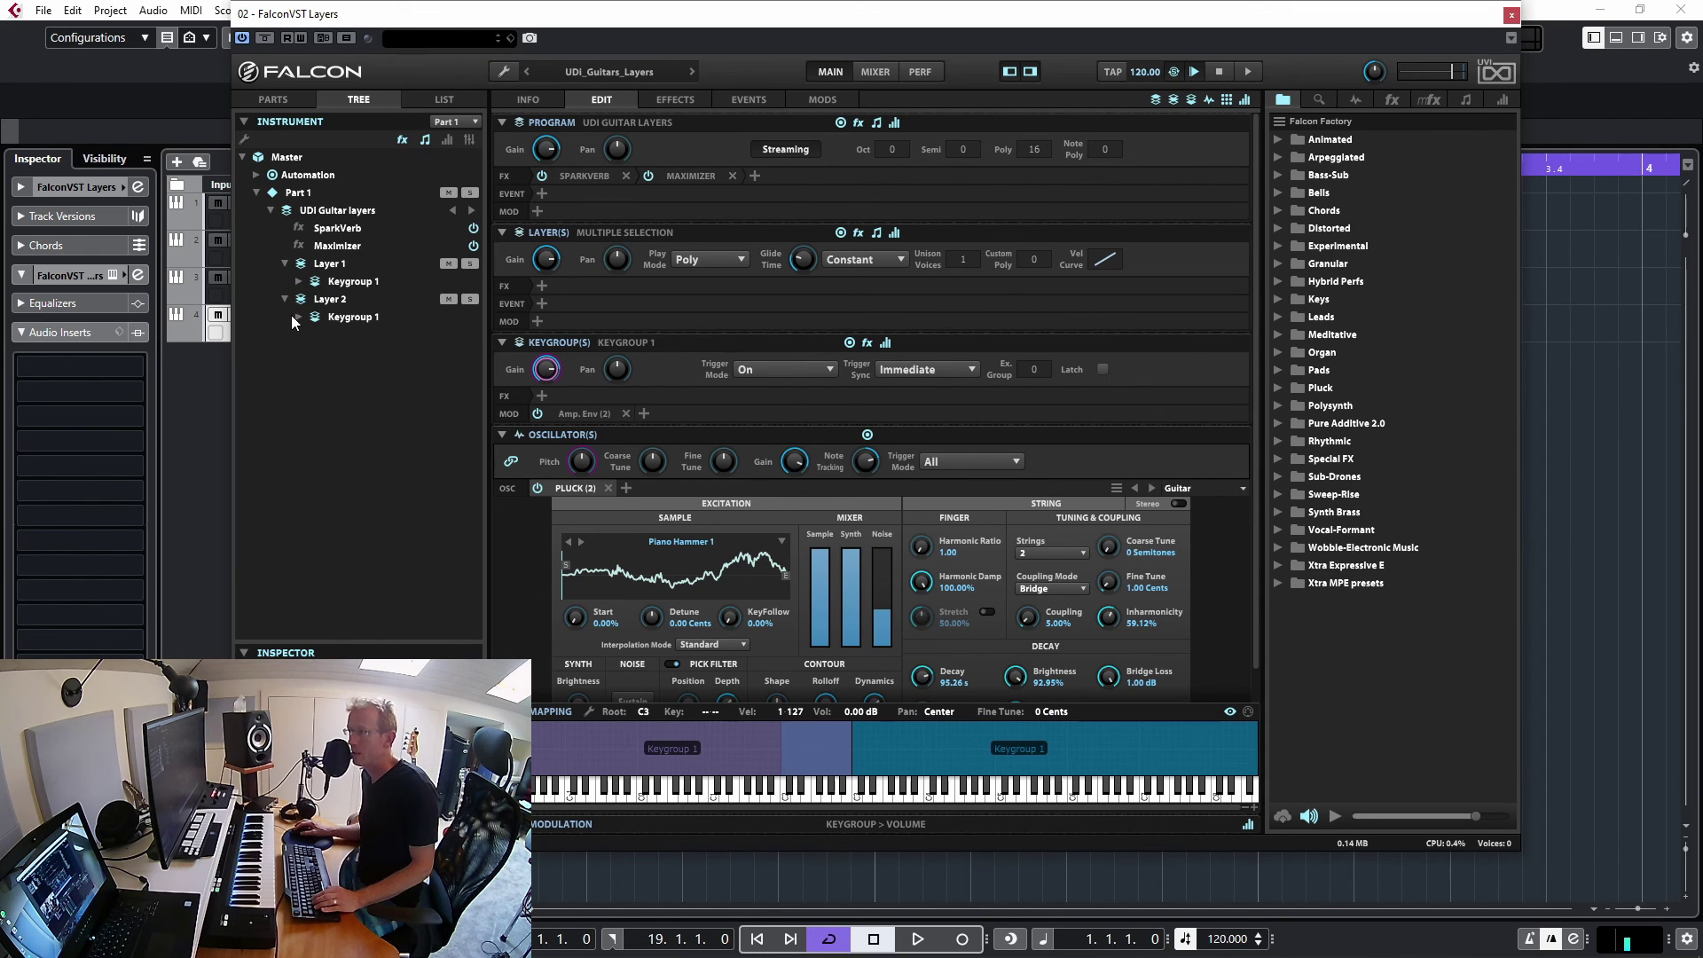
left_click(299, 317)
left_click(299, 282)
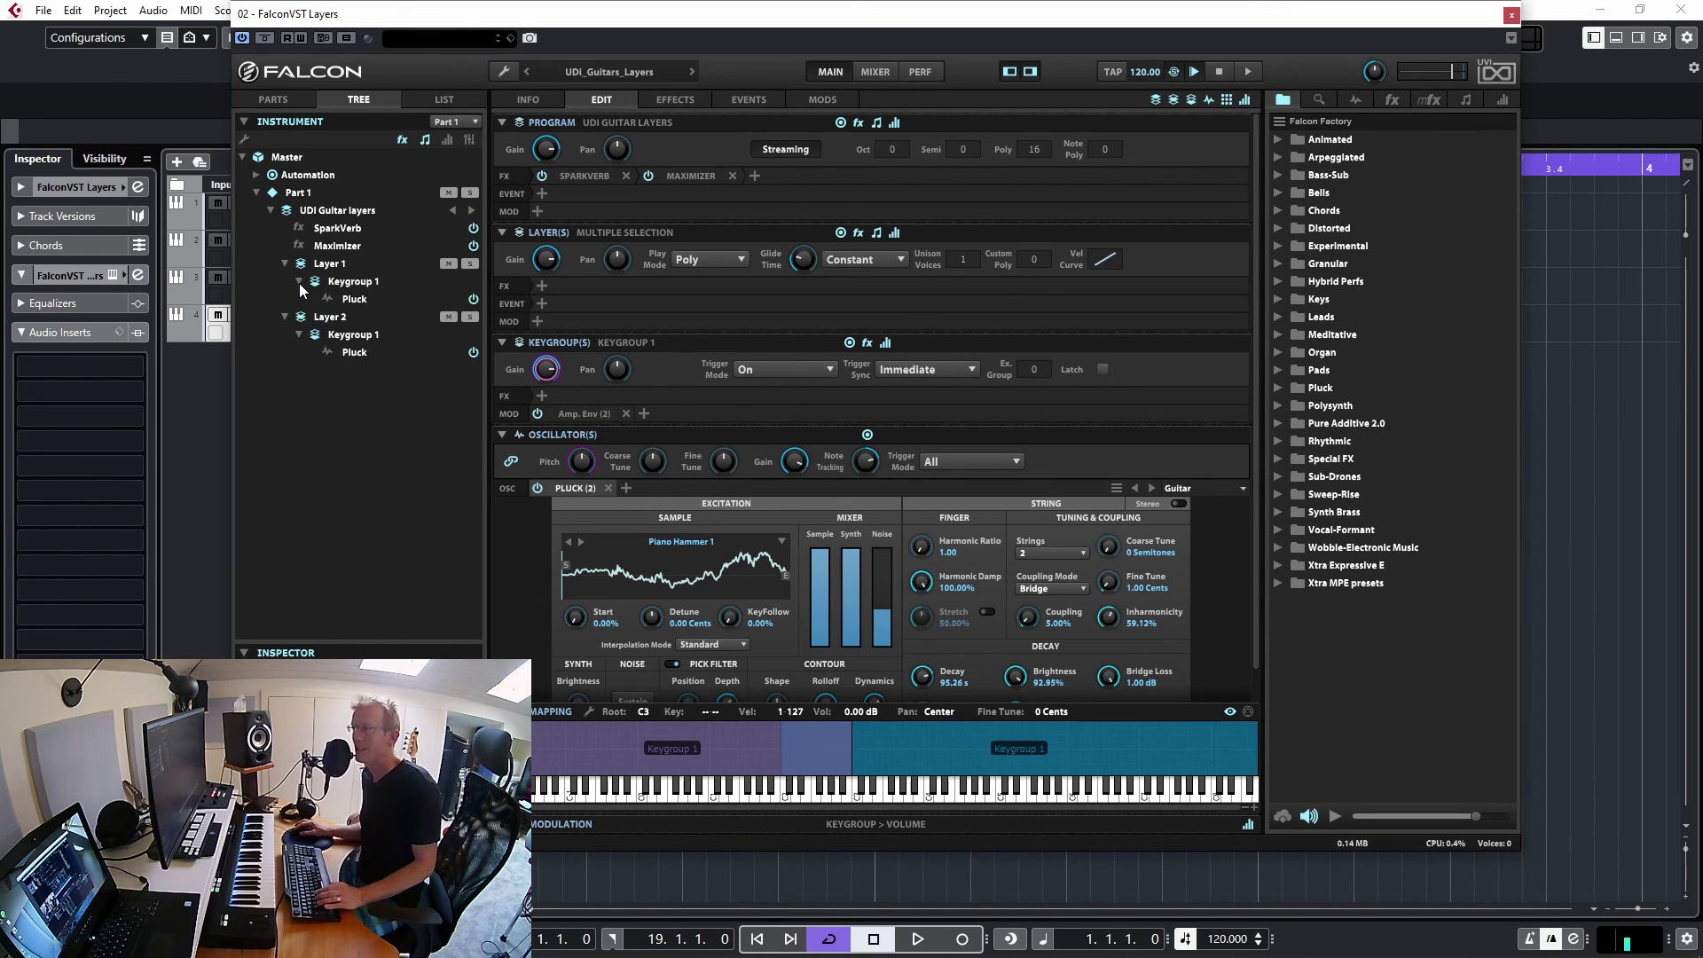
left_click(365, 282)
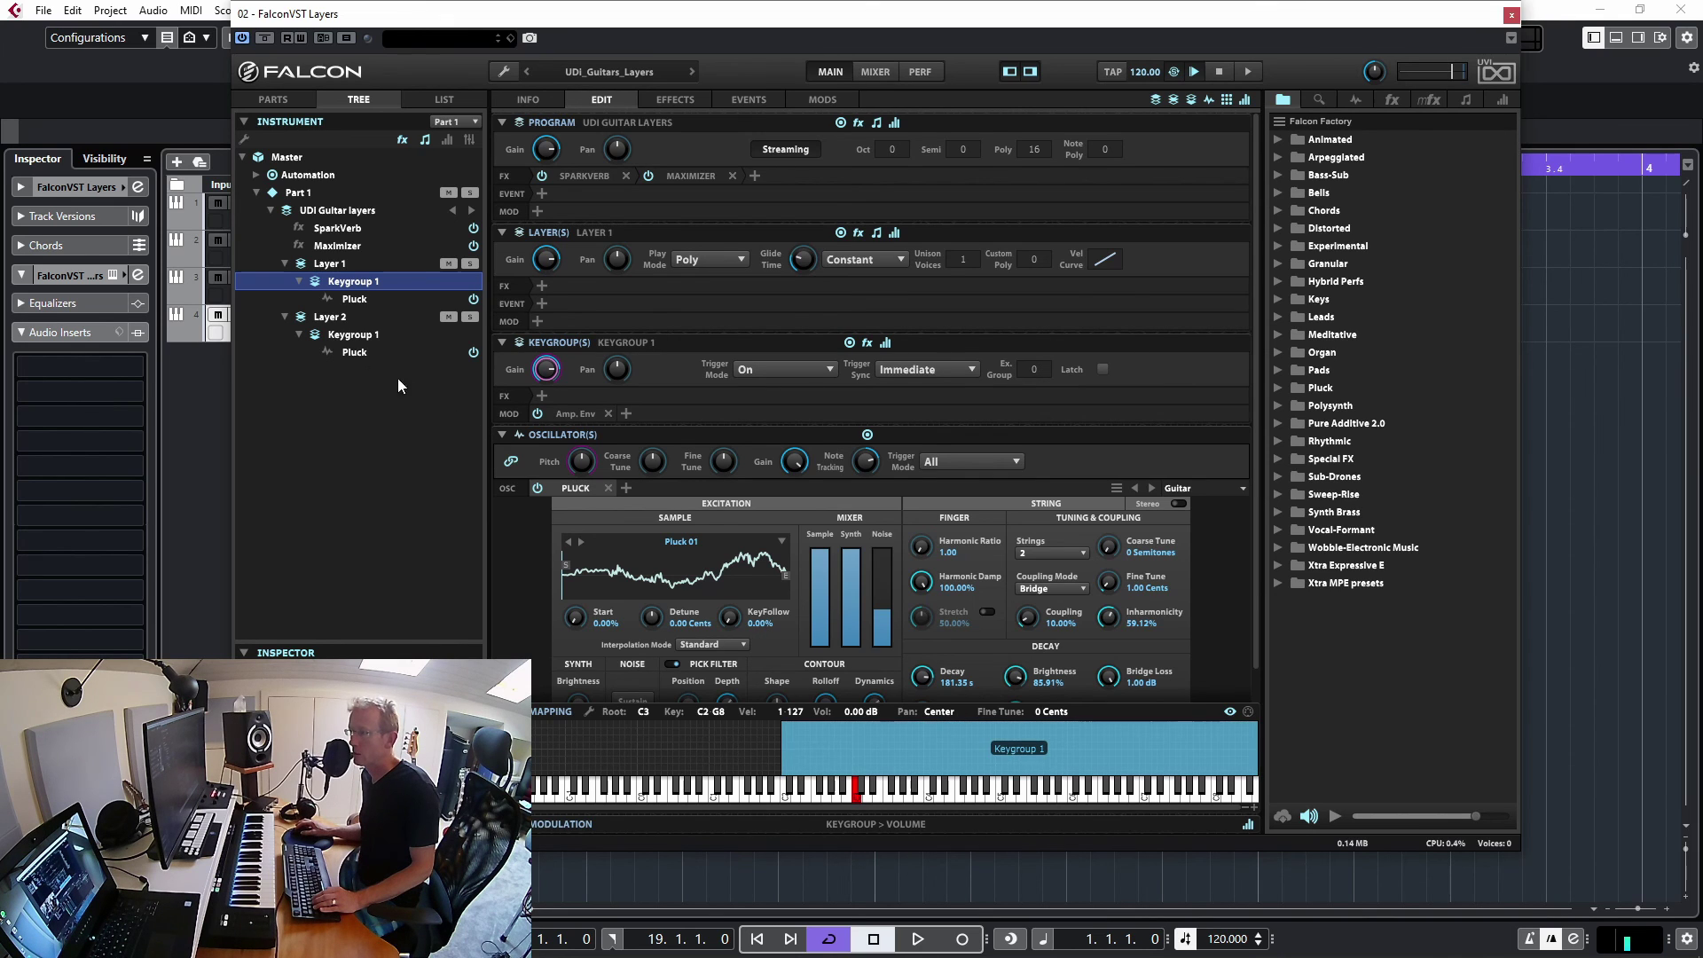
left_click(352, 338)
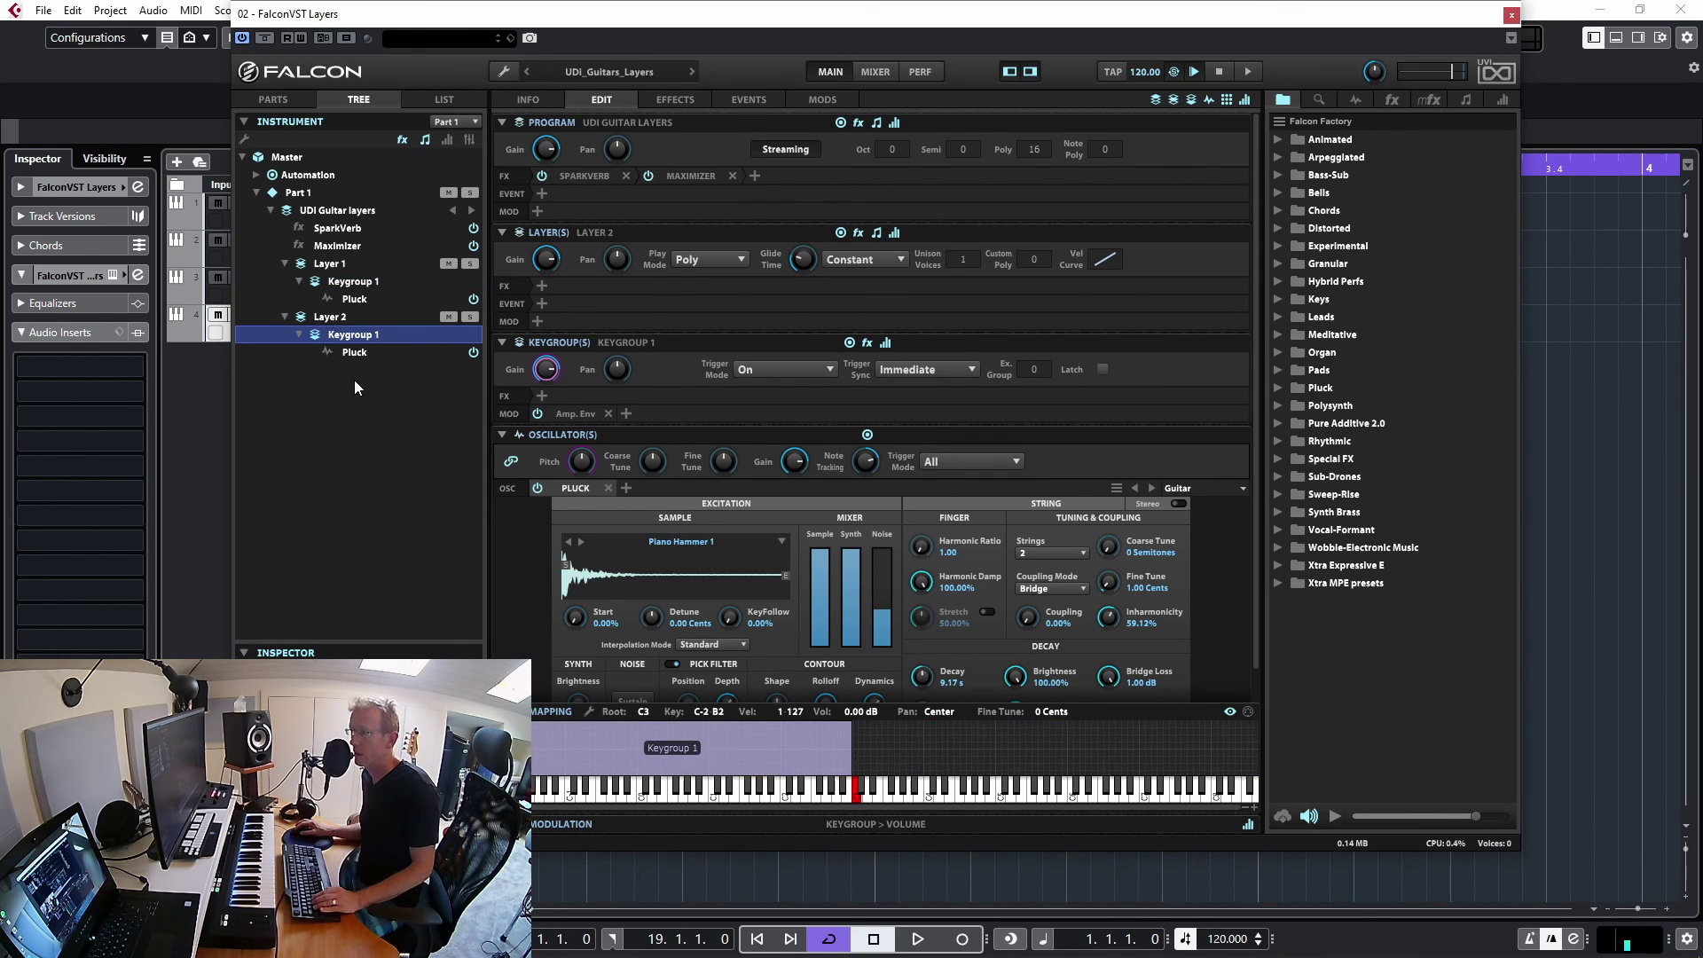